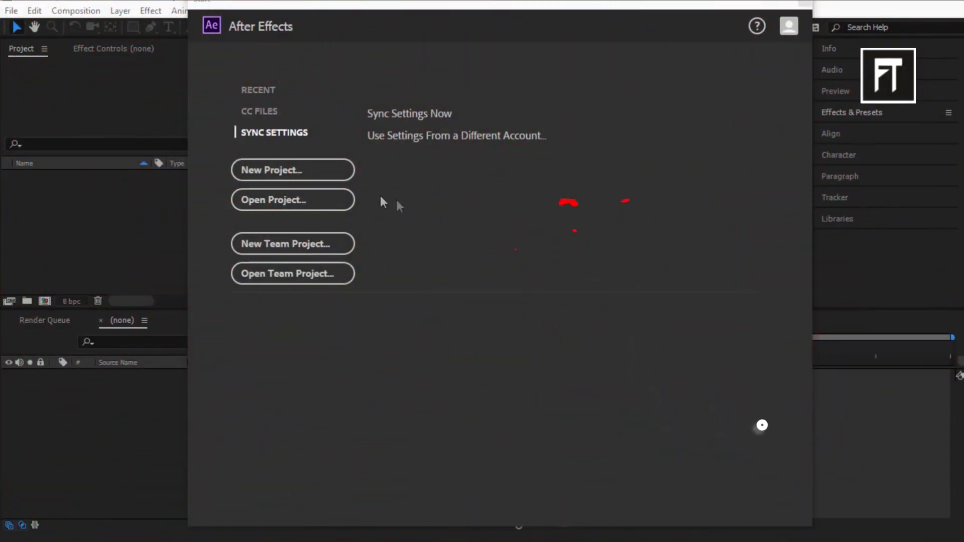
Step: Start a new project and create a 1080 x 1920 px composition at 30 fps with a 15-second duration
left_click(291, 172)
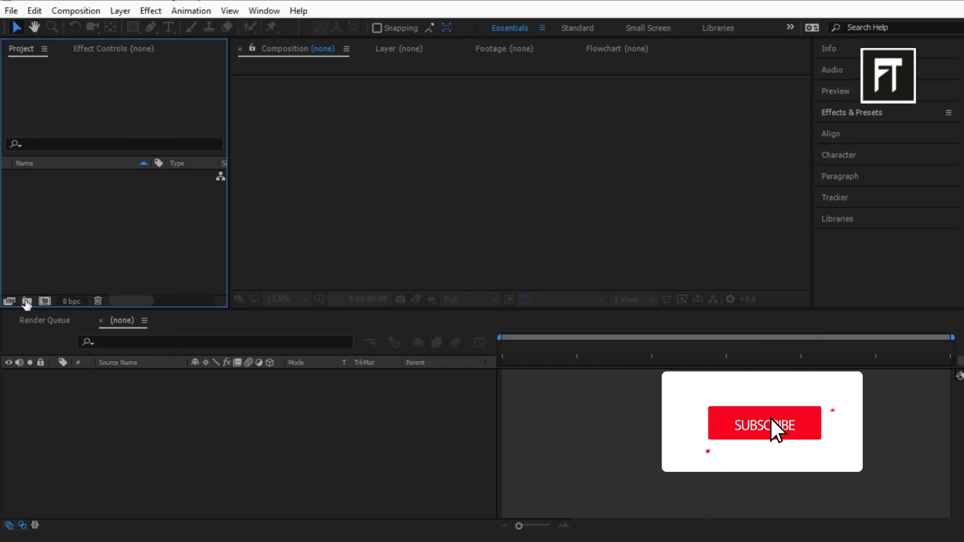
left_click(43, 302)
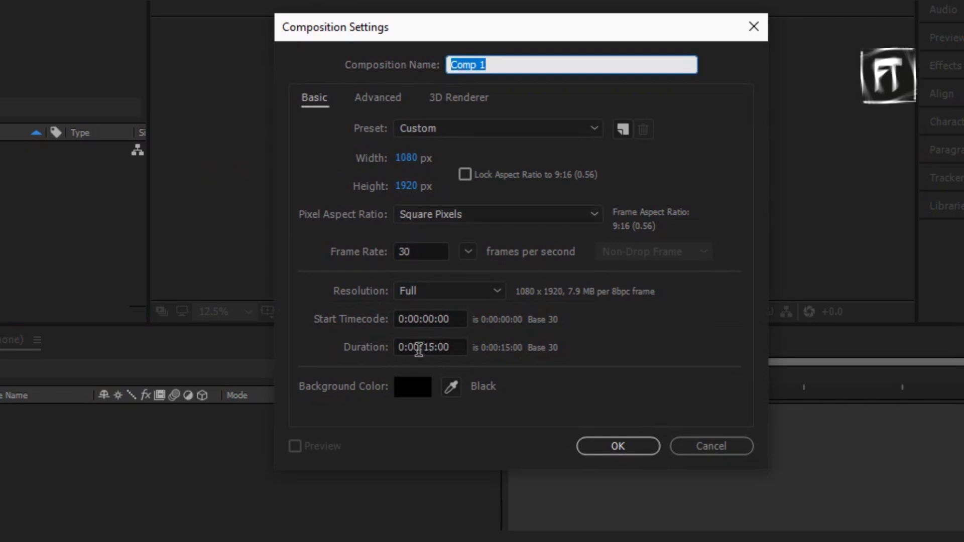
left_click(604, 450)
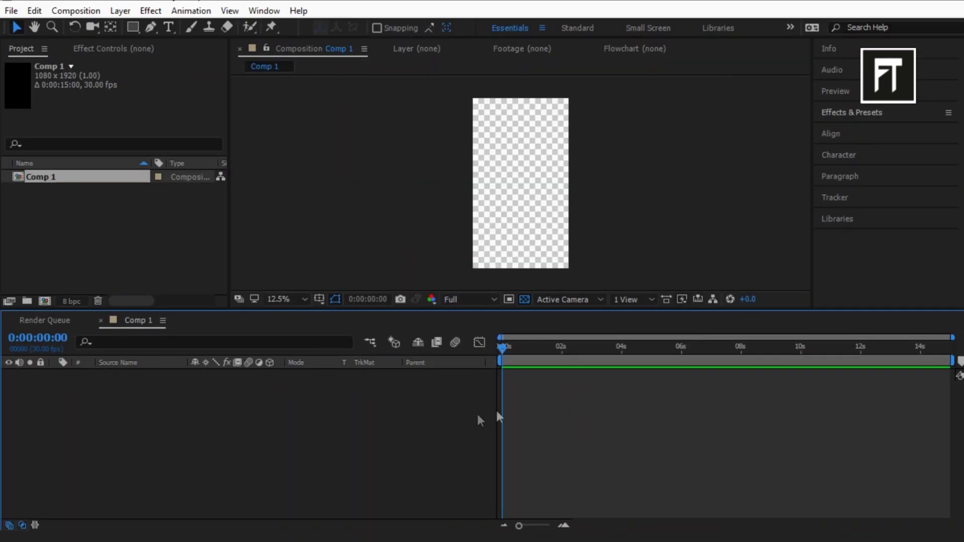
Step: Add a new empty shape layer to the composition
right_click(204, 447)
mouse_move(368, 314)
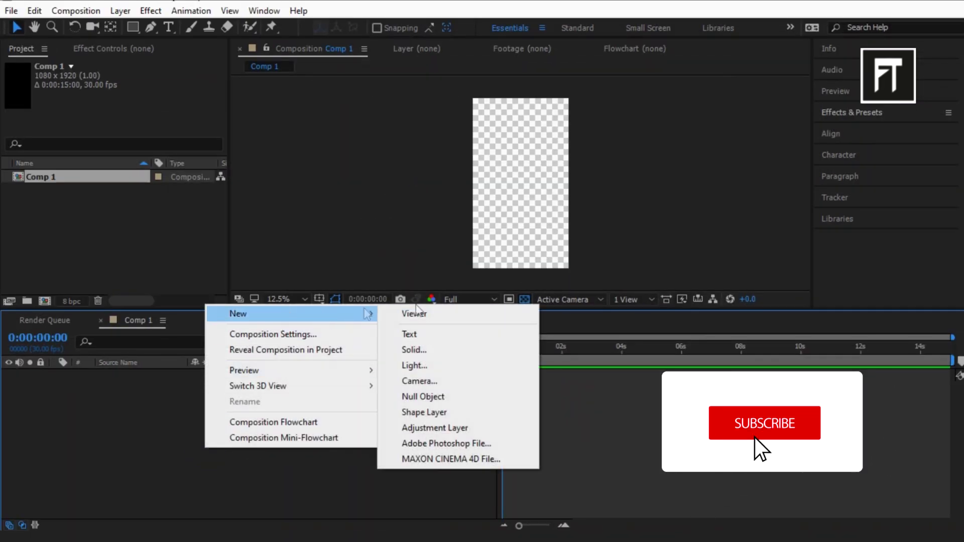
left_click(429, 412)
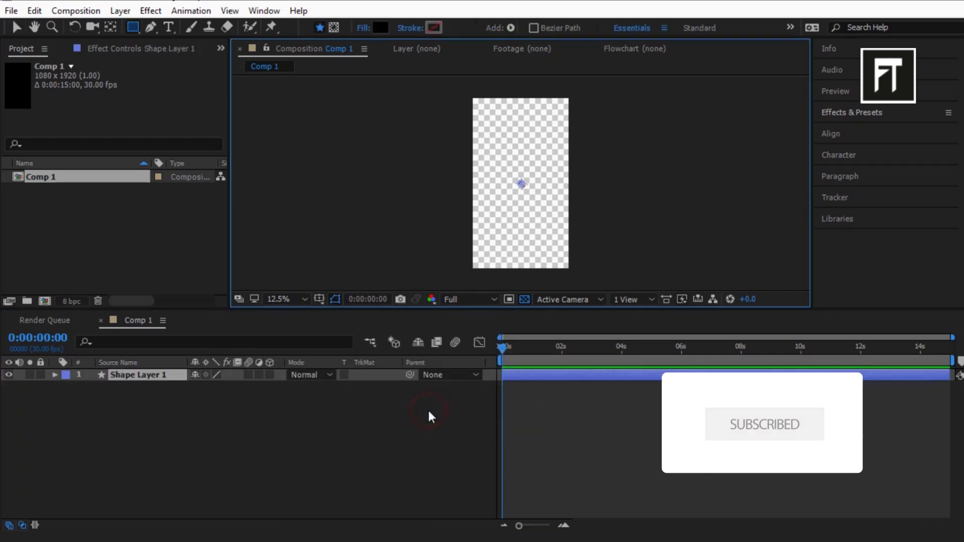
Step: Activate the Rectangle tool and display the grid over the composition
left_click(134, 27)
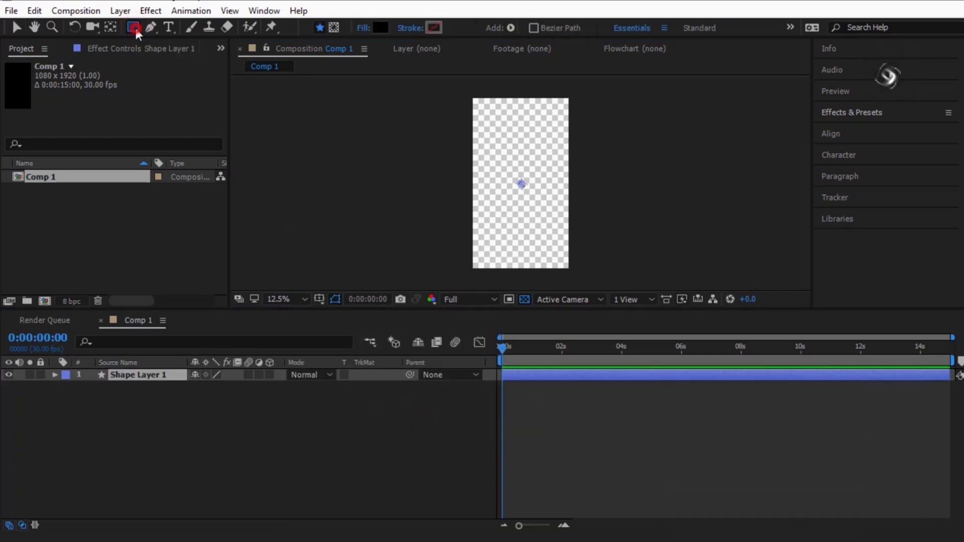
left_click(135, 26)
left_click(189, 29)
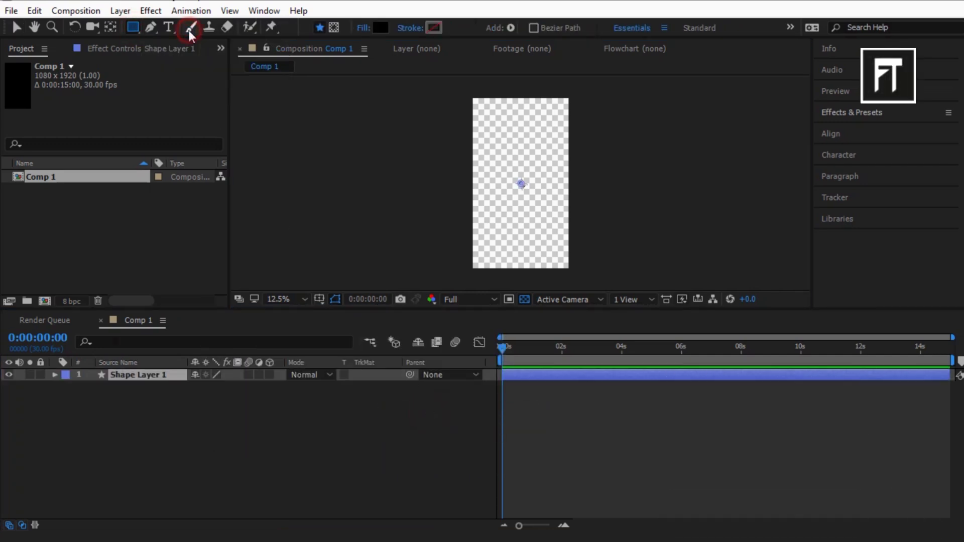
left_click(319, 300)
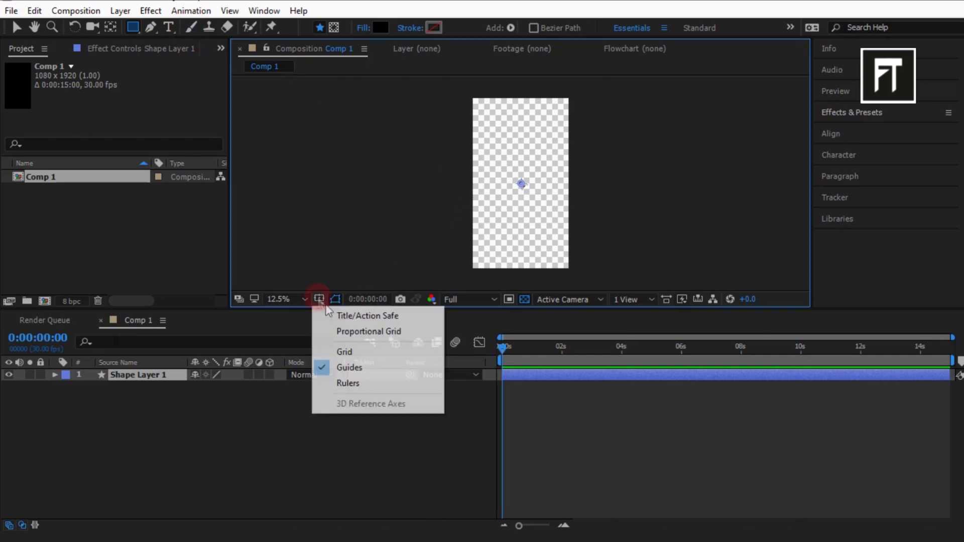
left_click(342, 347)
Step: Draw a small black square on the shape layer near the composition's upper-left corner
left_click(34, 27)
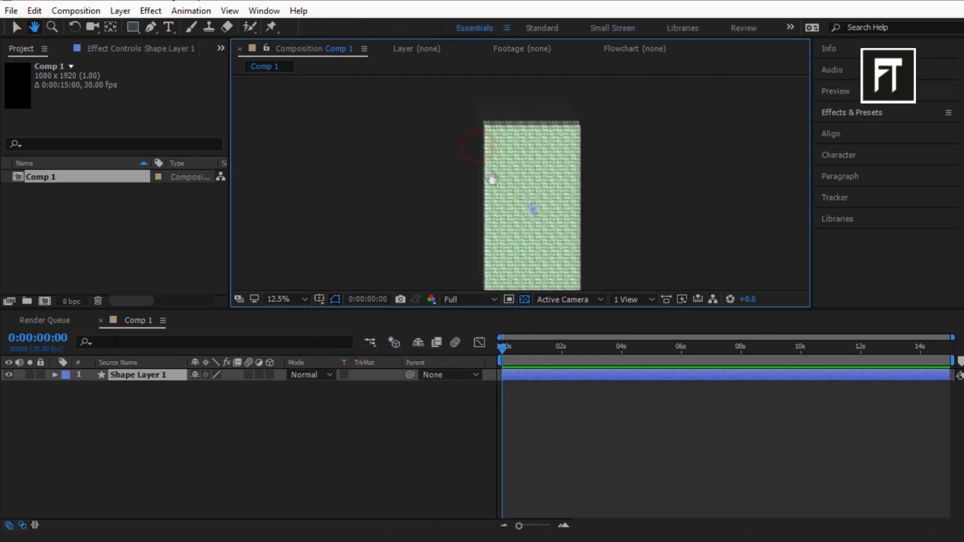
scroll(490, 178, "up", 6)
left_click_drag(463, 268, 459, 206)
key("q")
scroll(479, 151, "up", 2)
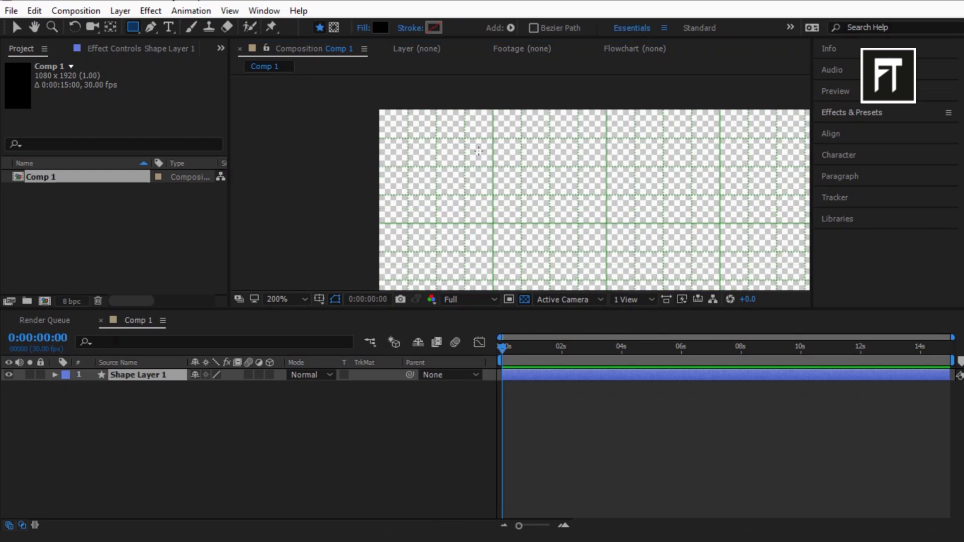
left_click_drag(486, 163, 536, 207)
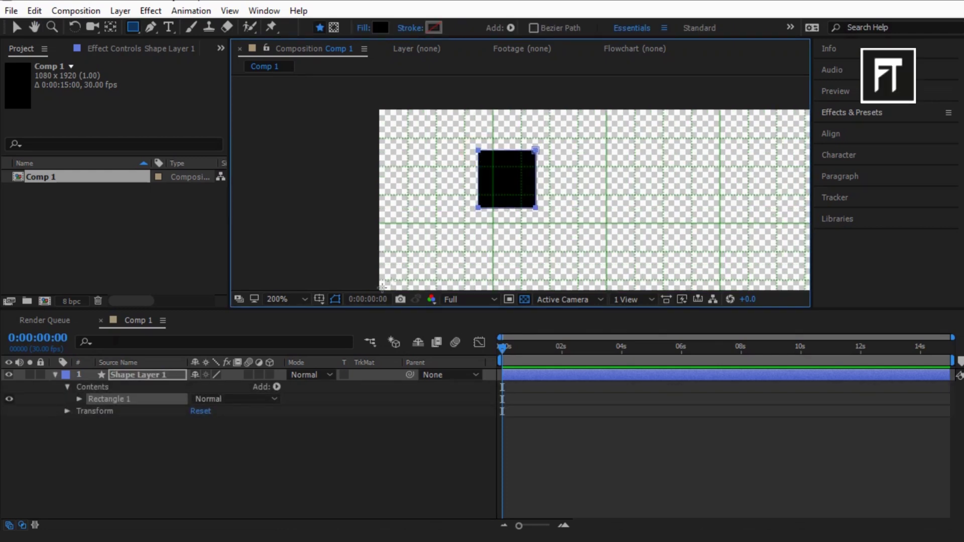
Step: Duplicate the square inside the shape layer and shift the copy sideways to an X position of -395.8
left_click(146, 398)
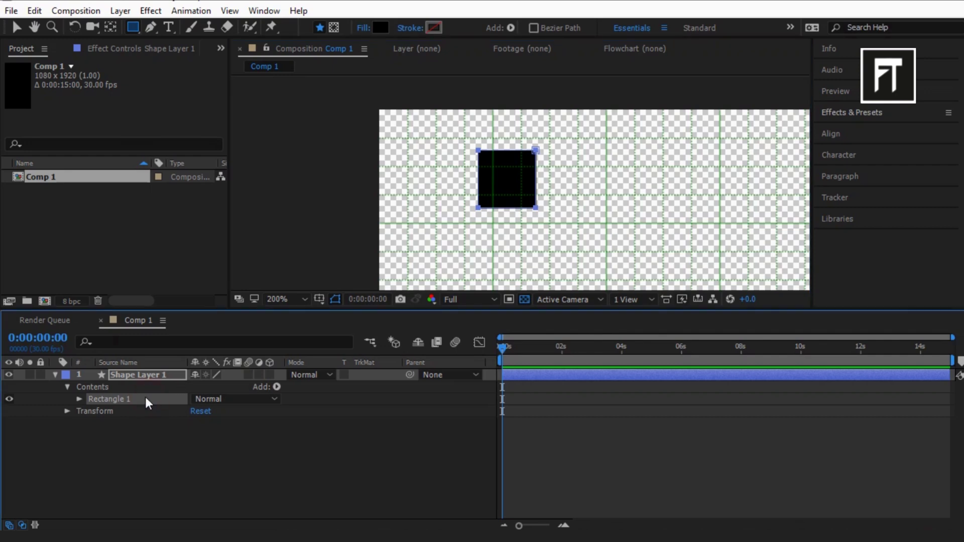
left_click(131, 399)
key("ctrl+d")
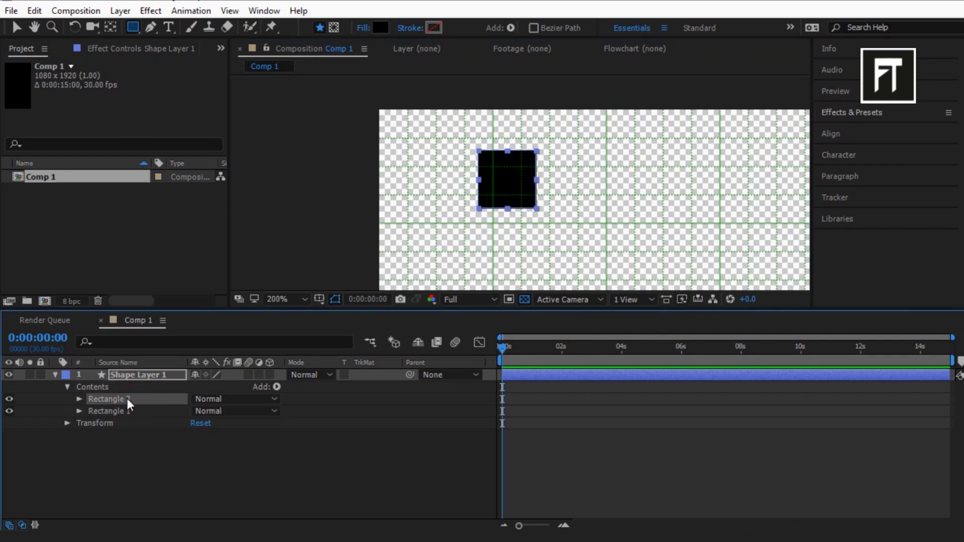
left_click(79, 399)
left_click(91, 446)
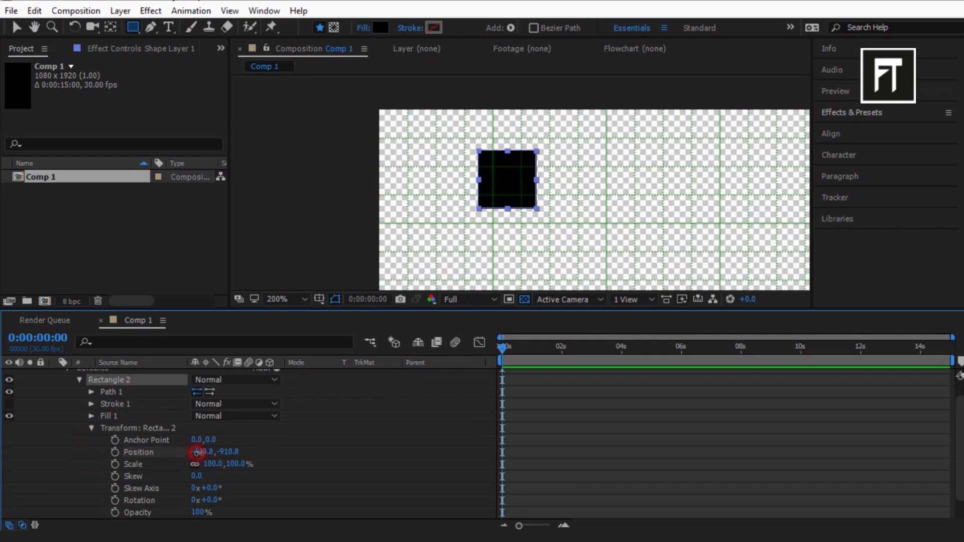
left_click_drag(197, 452, 235, 452)
Step: Move the duplicated square across to an X position of 379.3 and replace the grid with the proportional grid
key("h")
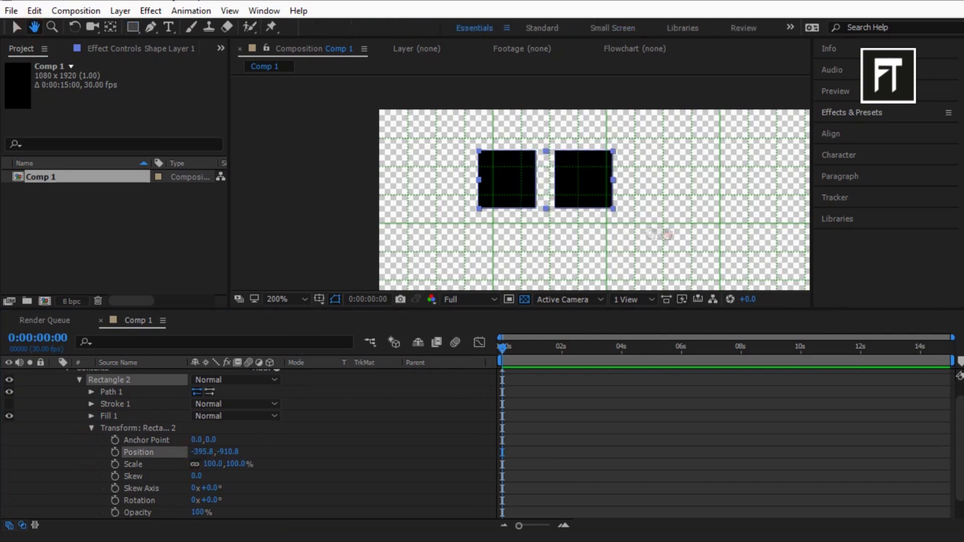
scroll(478, 248, "down", 3)
left_click(17, 27)
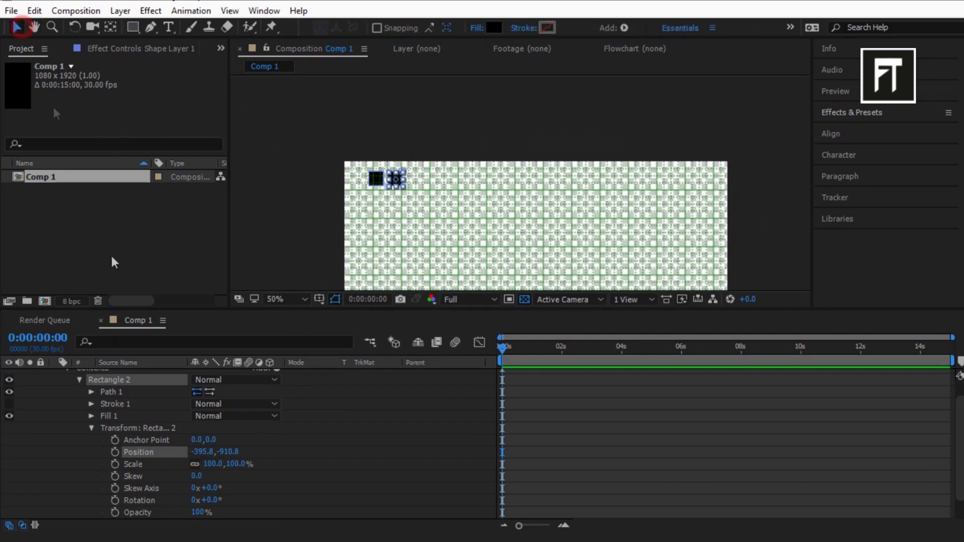
left_click_drag(203, 452, 786, 502)
left_click(319, 299)
left_click(342, 336)
left_click(319, 299)
left_click(346, 324)
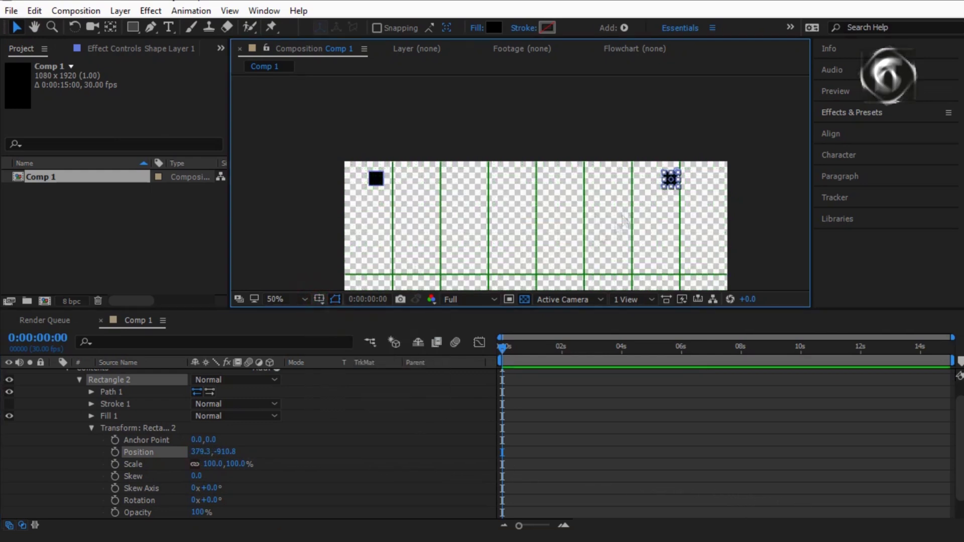
Step: Shift the duplicated square nearer the composition's right edge, to an X position of 447.3
left_click_drag(200, 455, 235, 455)
key("h")
scroll(575, 202, "up", 2)
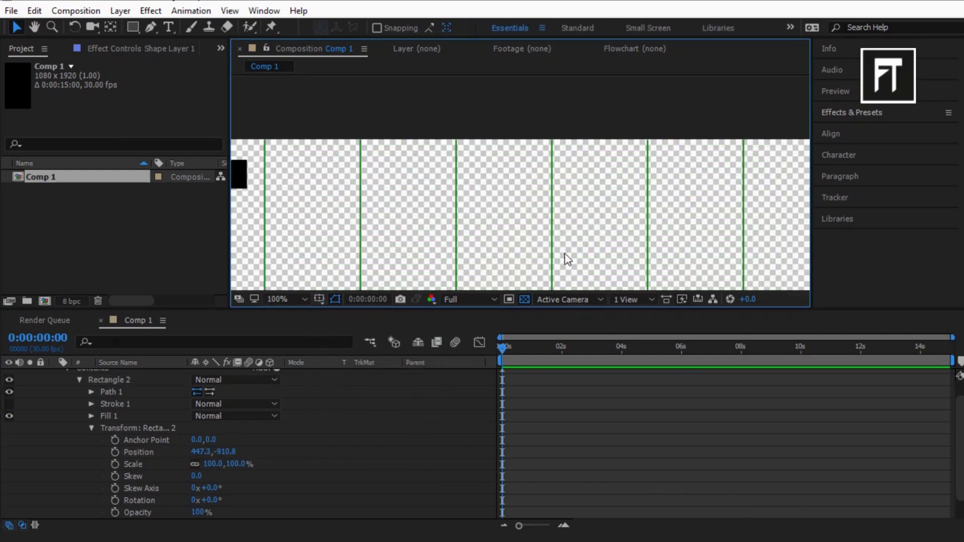
left_click(291, 299)
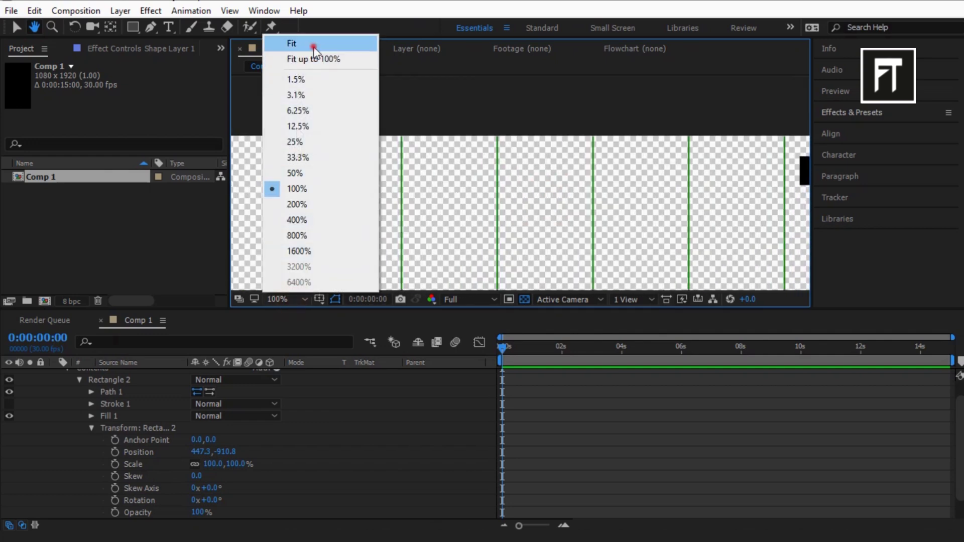
left_click(312, 41)
key("v")
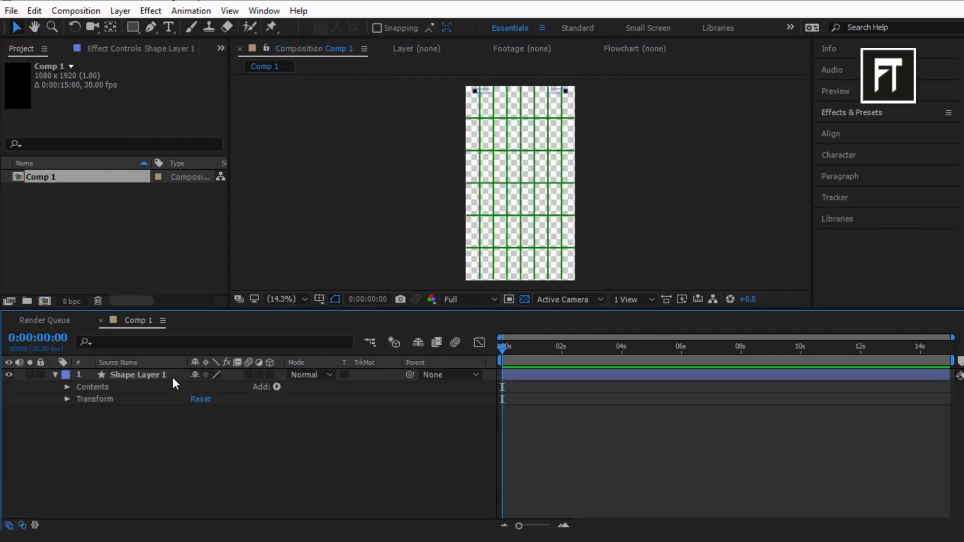
Step: Add a Repeater to the contents of the shape layer
left_click(173, 377)
left_click(277, 388)
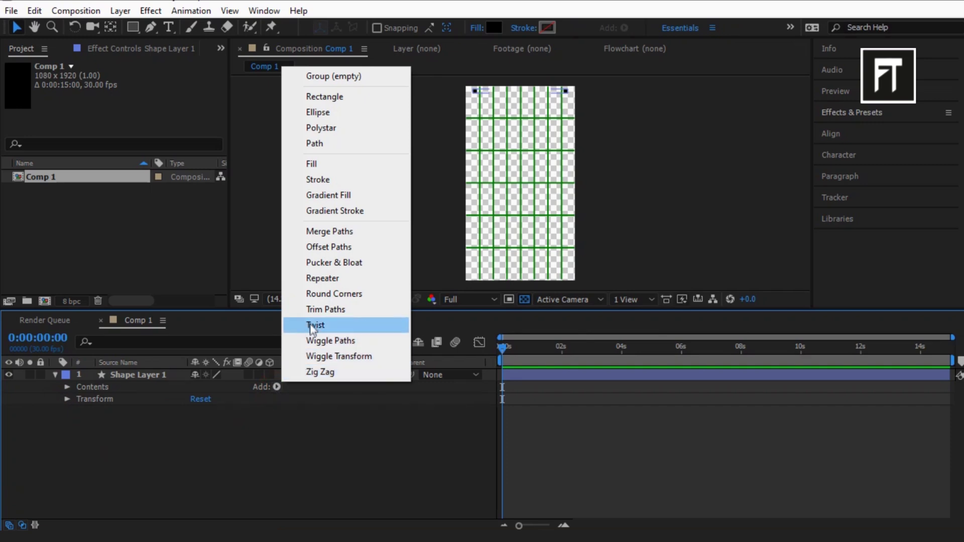
left_click(332, 280)
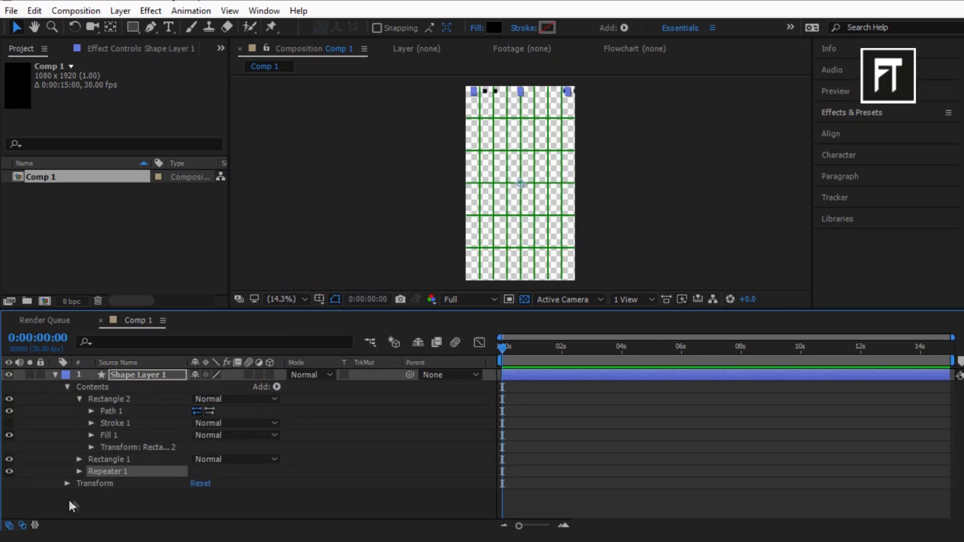
Step: Set the repeater's transform position to 0, 75 so that the copies stack vertically
left_click(79, 471)
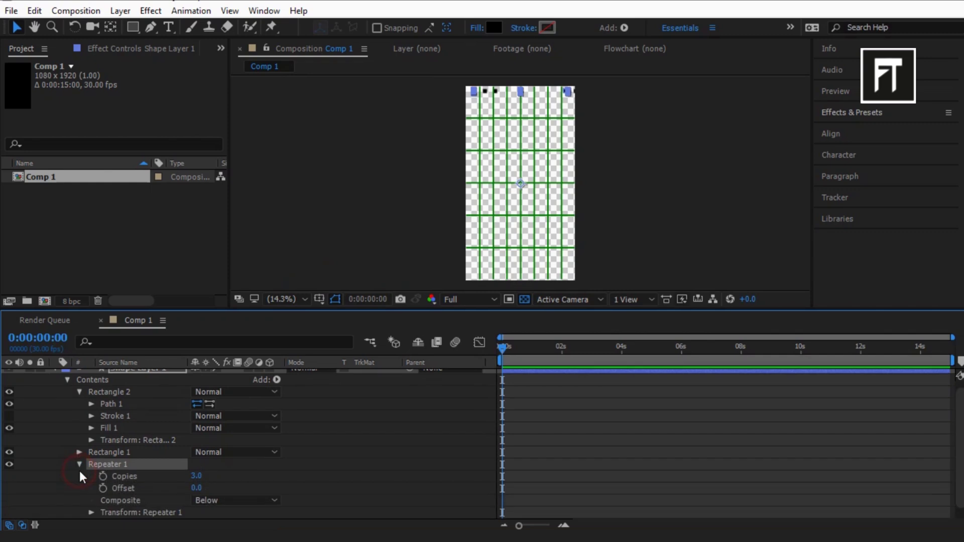
left_click(92, 512)
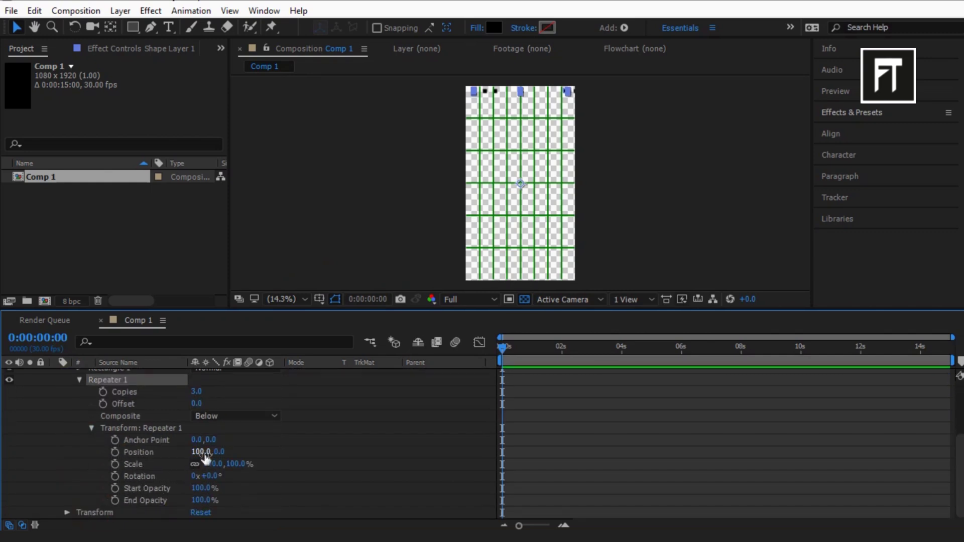
key("Return")
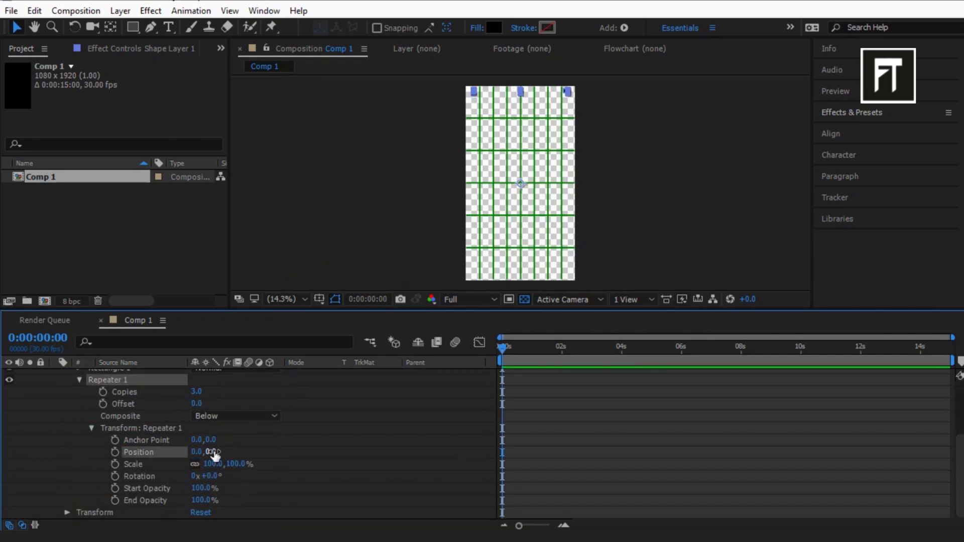
left_click_drag(213, 454, 236, 454)
Step: Show the grid again and set the repeater's vertical position offset to 100
left_click(319, 298)
left_click(351, 351)
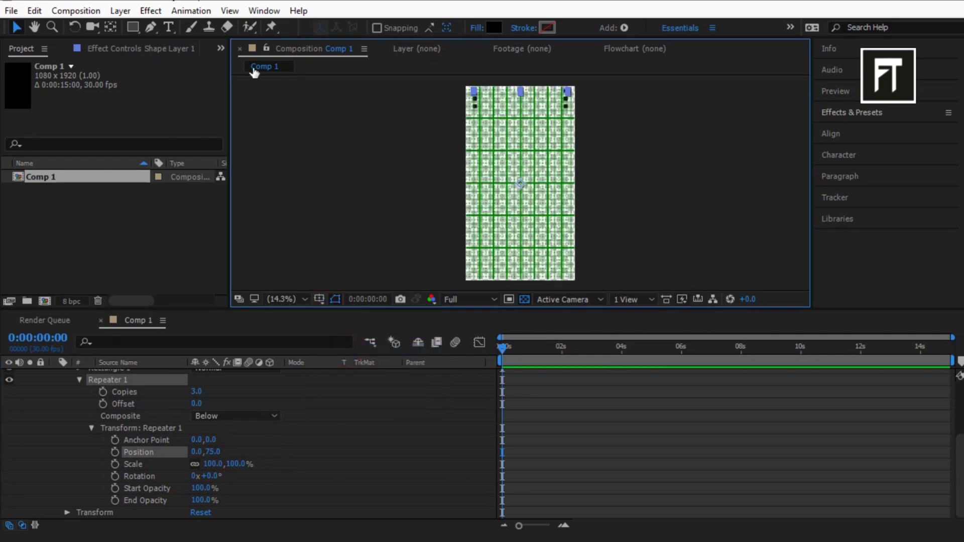
left_click(35, 27)
scroll(473, 248, "up", 6)
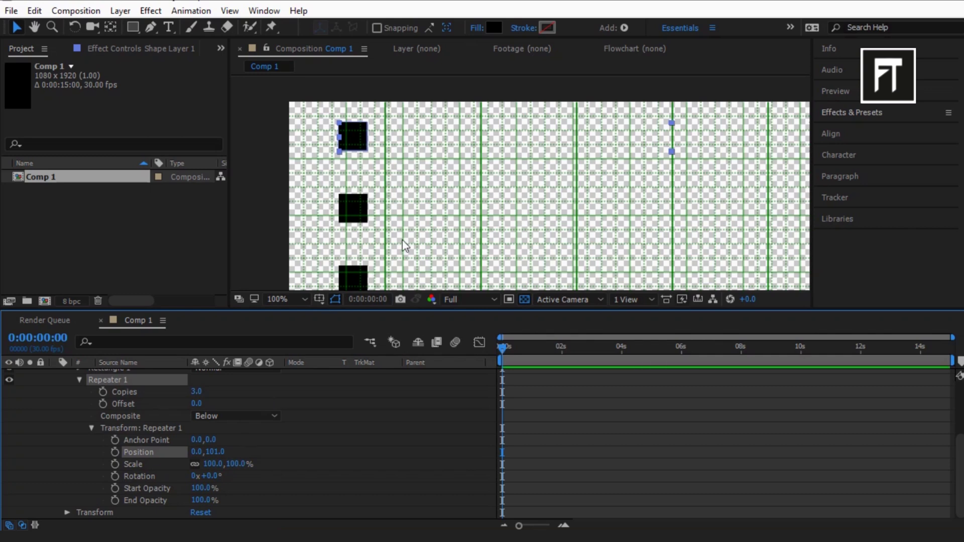
key("comma")
key("comma")
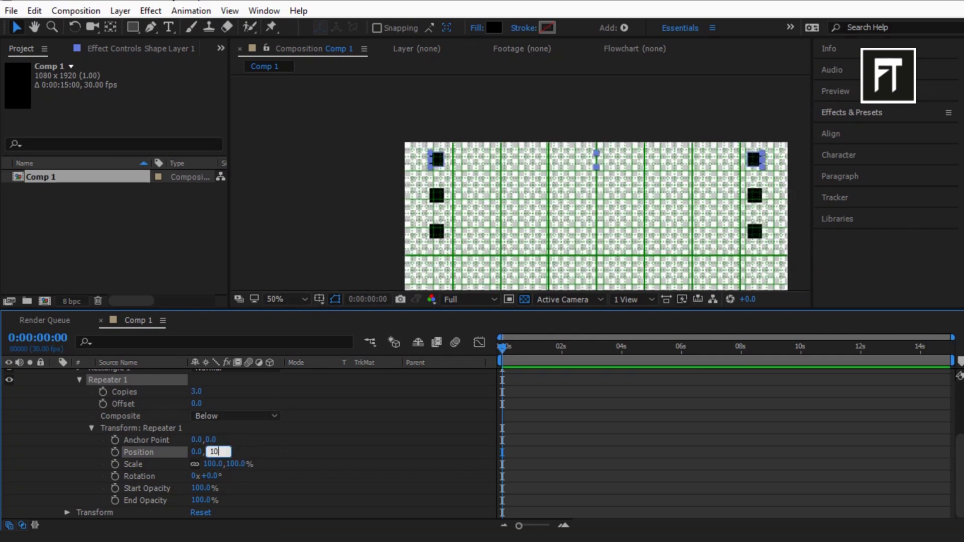
left_click(319, 299)
Step: Hide the regular grid and keep only the proportional grid over the whole composition
left_click(301, 299)
left_click(287, 39)
left_click(319, 299)
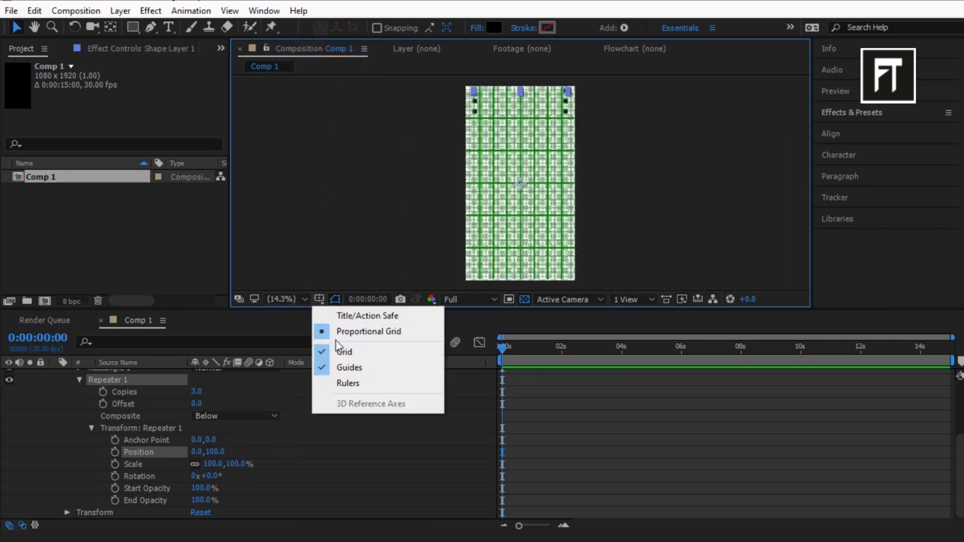
left_click(343, 351)
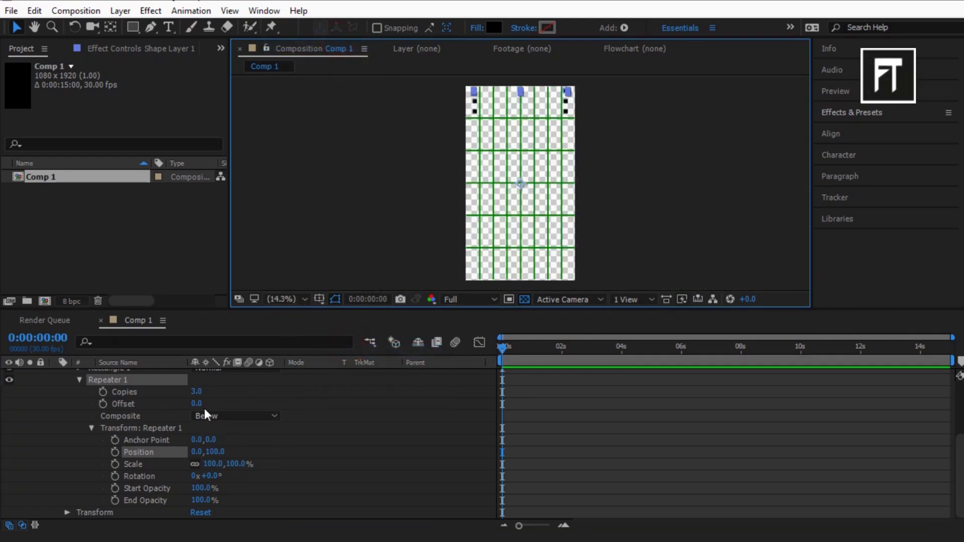
Step: Raise the repeater's number of copies to 117 to extend both columns of squares past the frame's bottom edge
left_click_drag(201, 398, 214, 398)
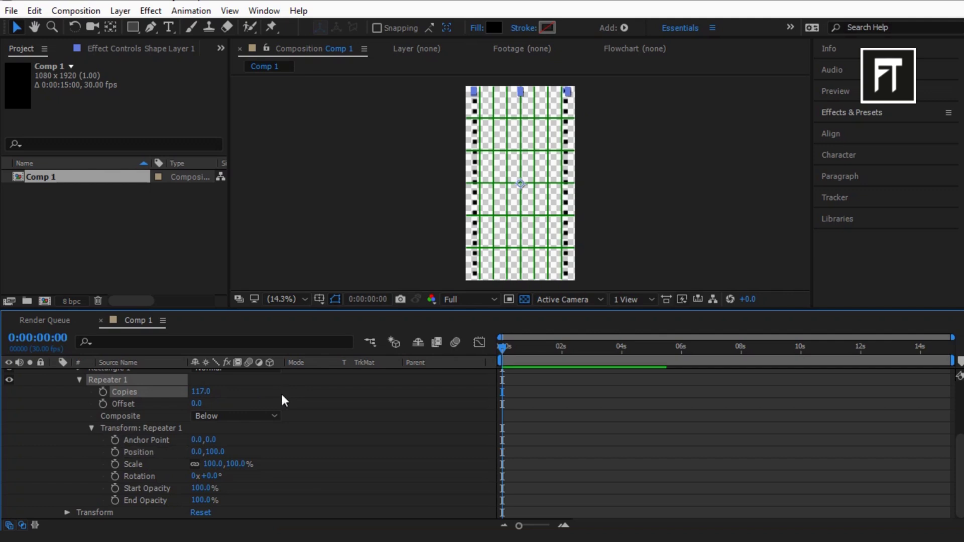
scroll(281, 392, "up", 2)
scroll(300, 409, "up", 1)
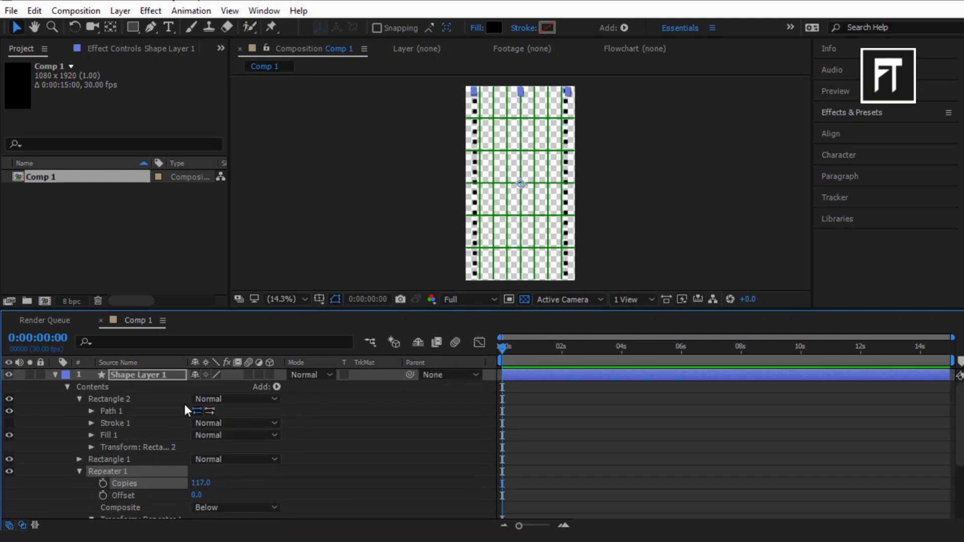
Step: Collapse the shape layer, reveal its position property and move the layer up to 540, 852
left_click(56, 376)
left_click(159, 375)
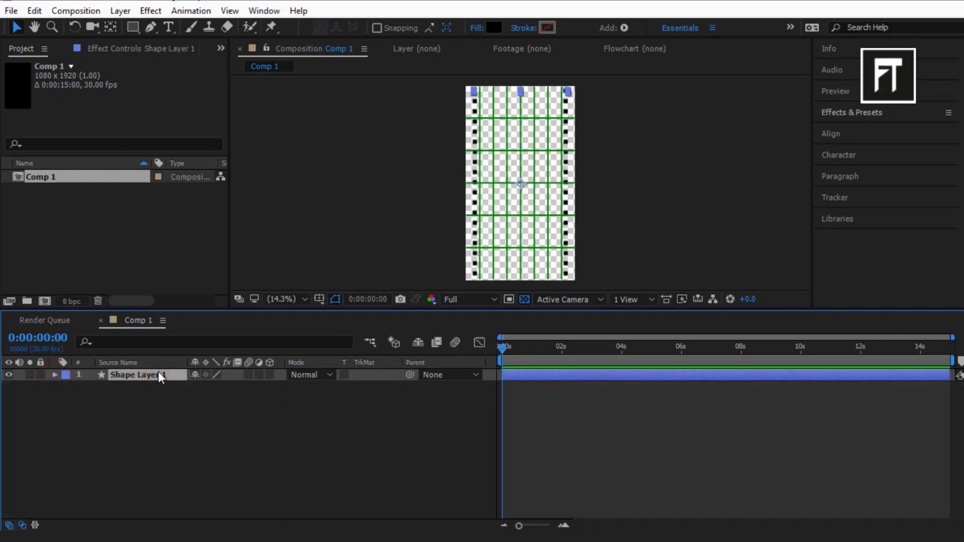
key("p")
scroll(387, 158, "down", 4)
key("period")
left_click_drag(225, 387, 166, 387)
left_click(305, 299)
left_click(280, 281)
Step: Deselect the layer and set the Rectangle tool's fill color to white (FFFFFF)
left_click(186, 457)
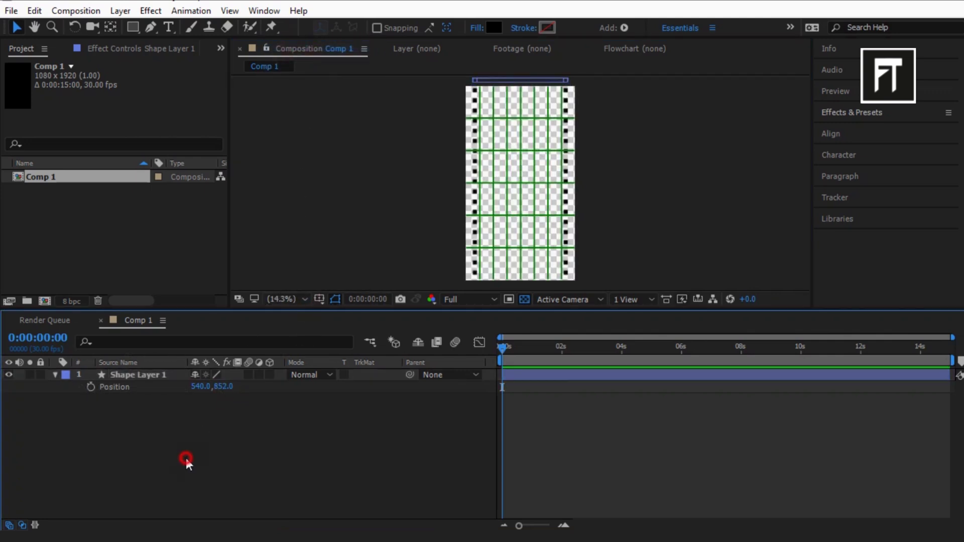
left_click(132, 28)
left_click(205, 420)
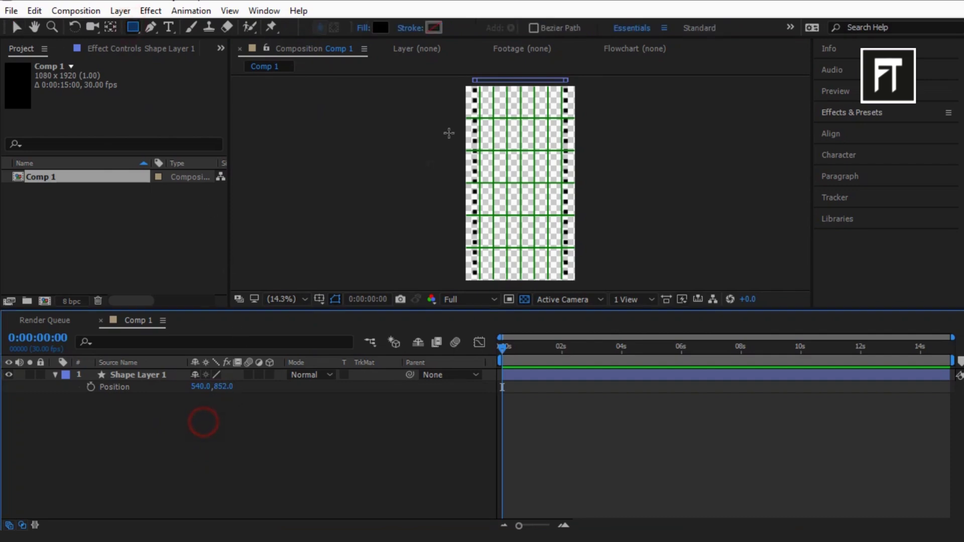
left_click(380, 28)
left_click(15, 226)
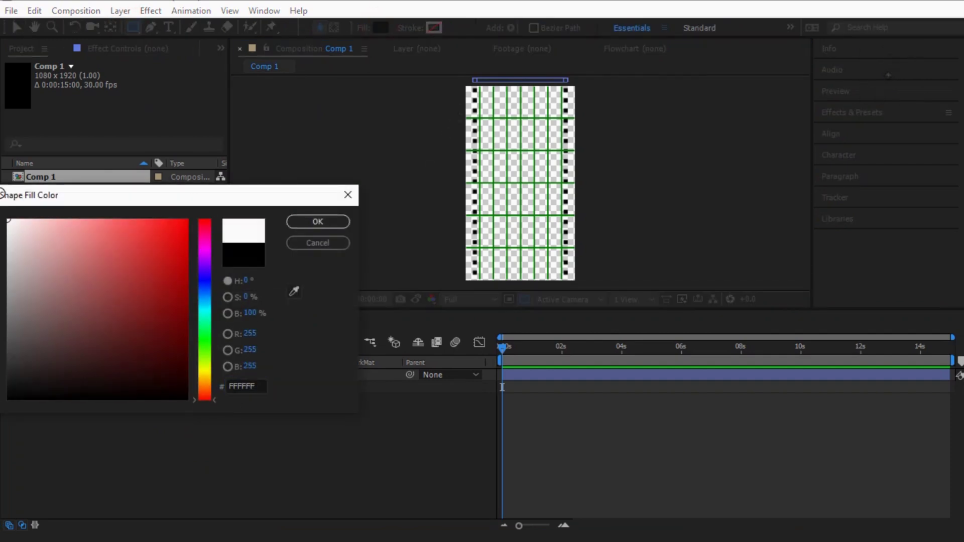
left_click(297, 219)
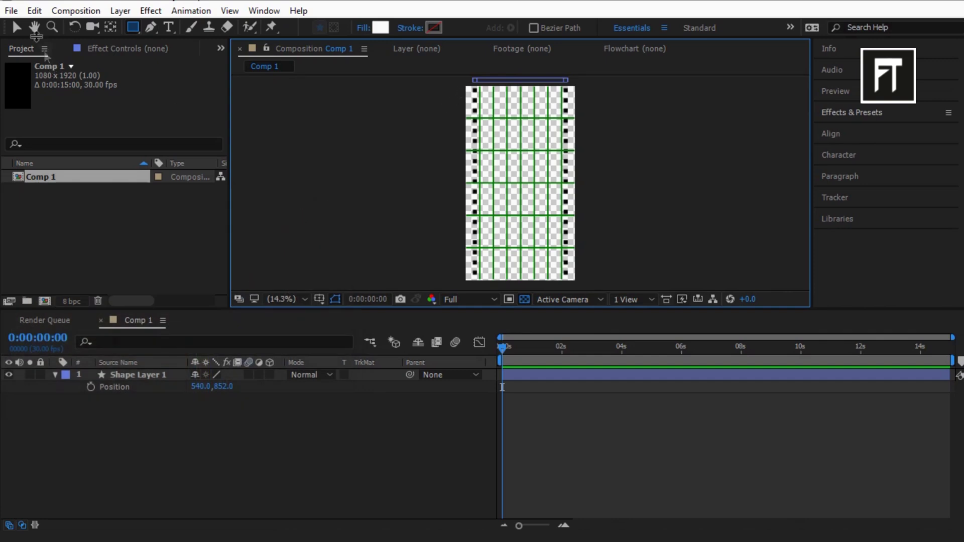
Step: Draw a white rectangle on a new shape layer from the frame's top edge, spanning both columns of squares and reaching about mid-frame
left_click(33, 27)
left_click_drag(512, 170, 512, 211)
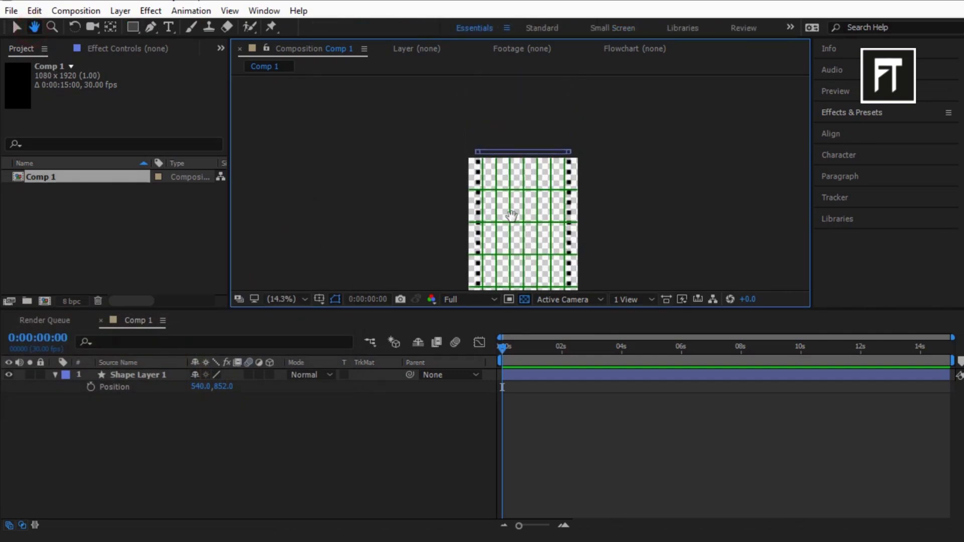
scroll(512, 216, "up", 2)
scroll(511, 216, "up", 2)
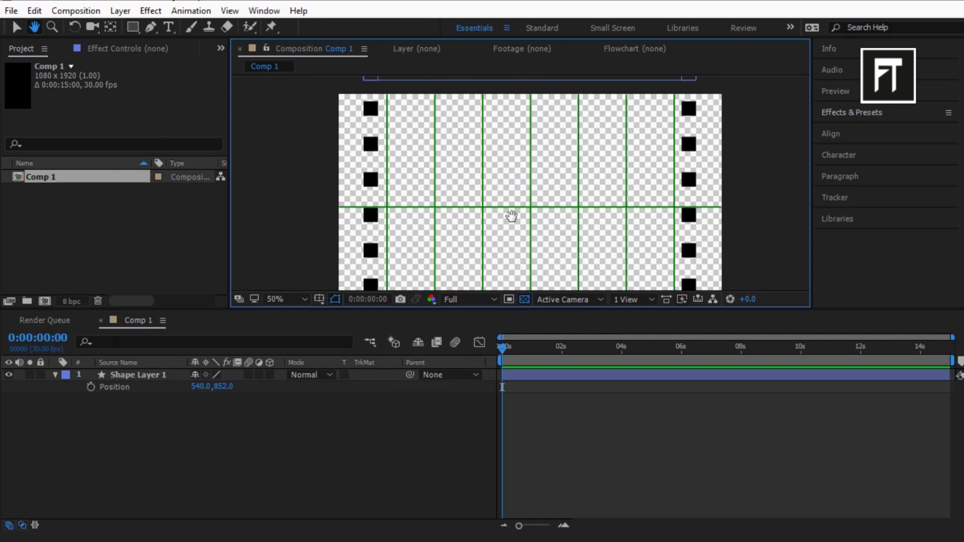
left_click(133, 27)
mouse_move(355, 93)
left_mouse_down()
mouse_move(374, 118)
mouse_move(758, 321)
mouse_move(695, 322)
mouse_move(698, 312)
mouse_move(701, 426)
left_mouse_up()
Step: Fit the whole composition in the viewer and hide the proportional grid
key("comma")
key("comma")
key("comma")
key("comma")
left_click(287, 299)
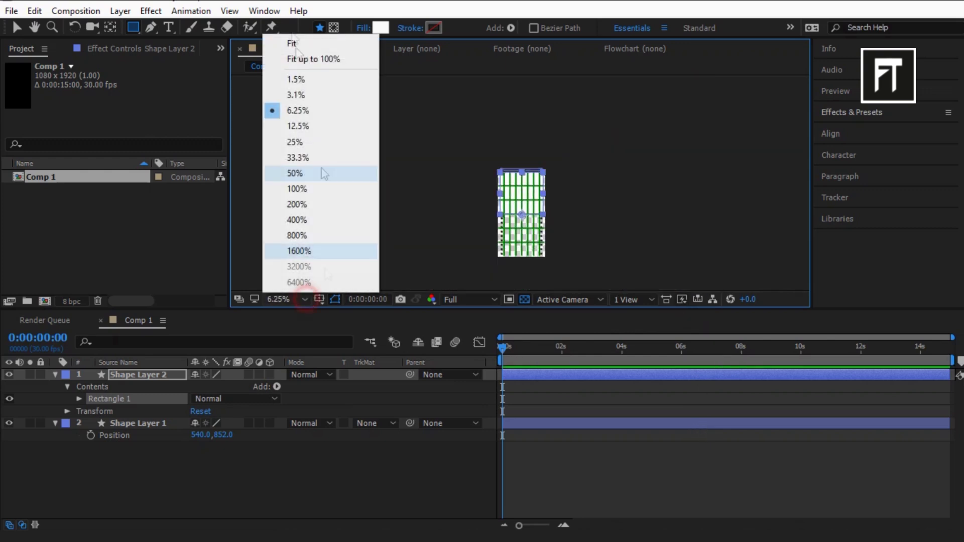
left_click(281, 41)
left_click(319, 299)
left_click(341, 334)
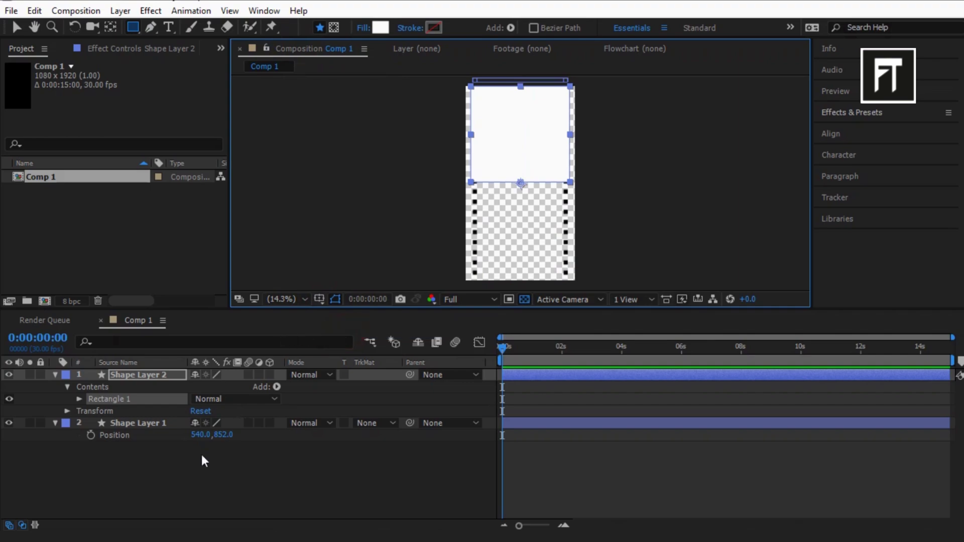
Step: Unlink the white rectangle layer's scale, stretch it vertically to 451% and set its position to 540, 2062
left_click(67, 388)
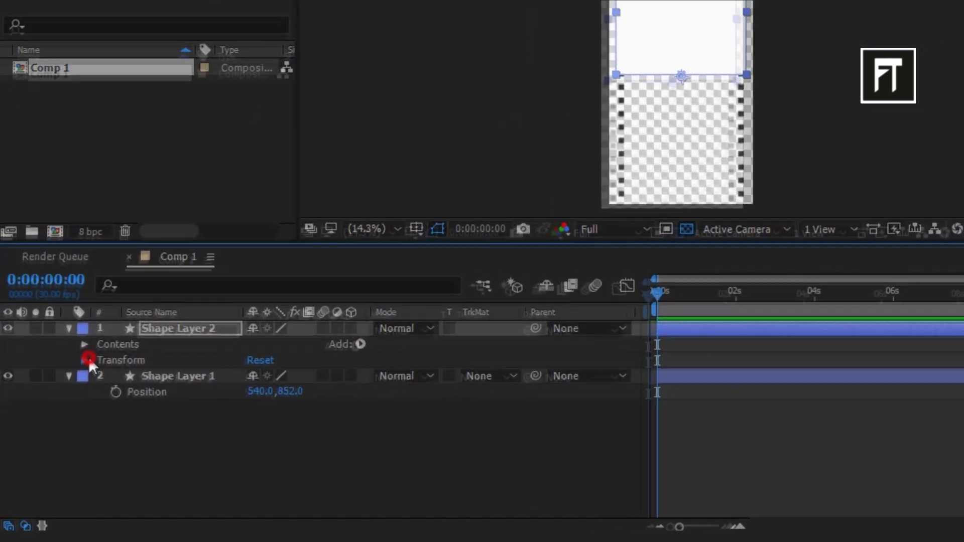
left_click(67, 398)
left_click(263, 402)
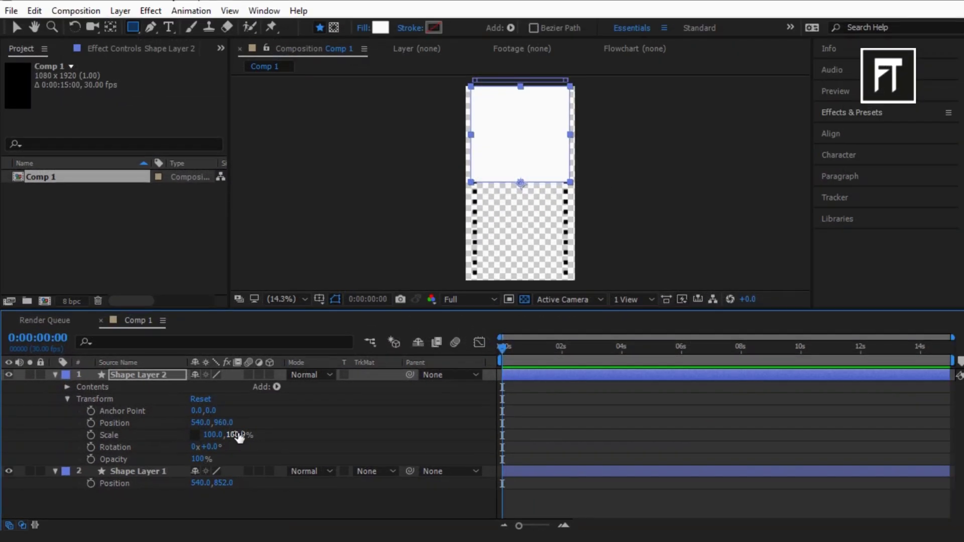
left_click_drag(319, 402, 332, 402)
left_click_drag(243, 434, 493, 432)
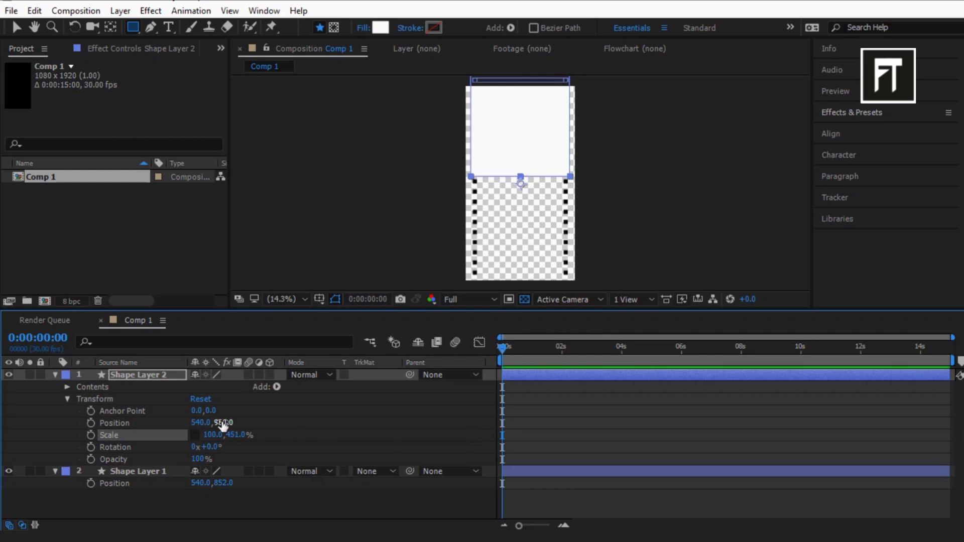
left_click_drag(223, 425, 829, 429)
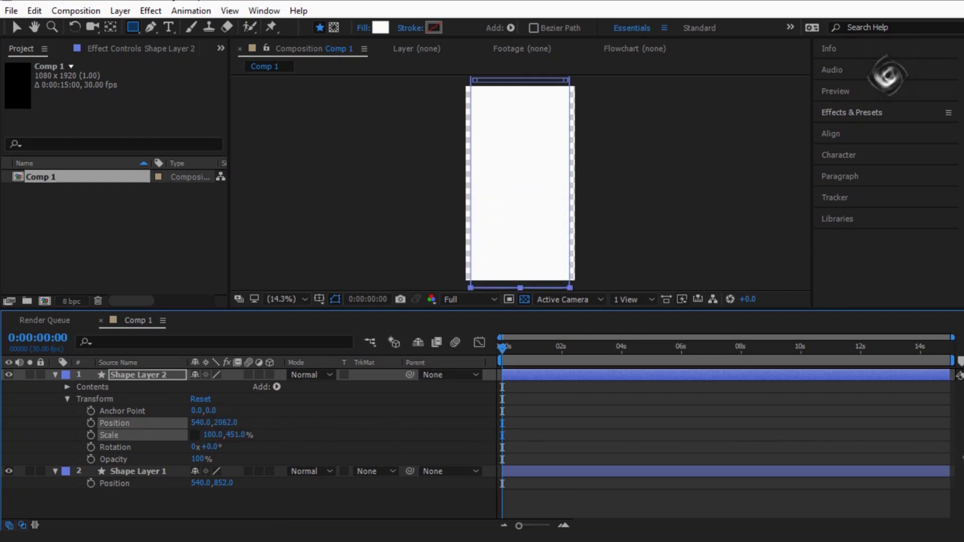
Step: Stretch the white rectangle layer further to 626% vertical scale and move it to 540, 3159 so it extends beyond both frame ends
scroll(624, 185, "down", 4)
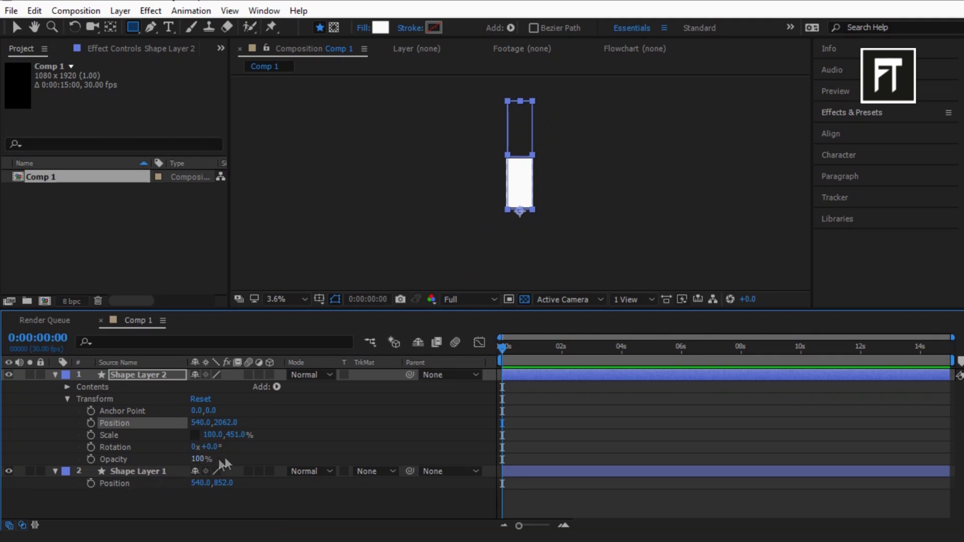
left_click_drag(235, 441, 313, 447)
left_click_drag(250, 437, 311, 423)
scroll(576, 162, "down", 1)
scroll(573, 163, "up", 2)
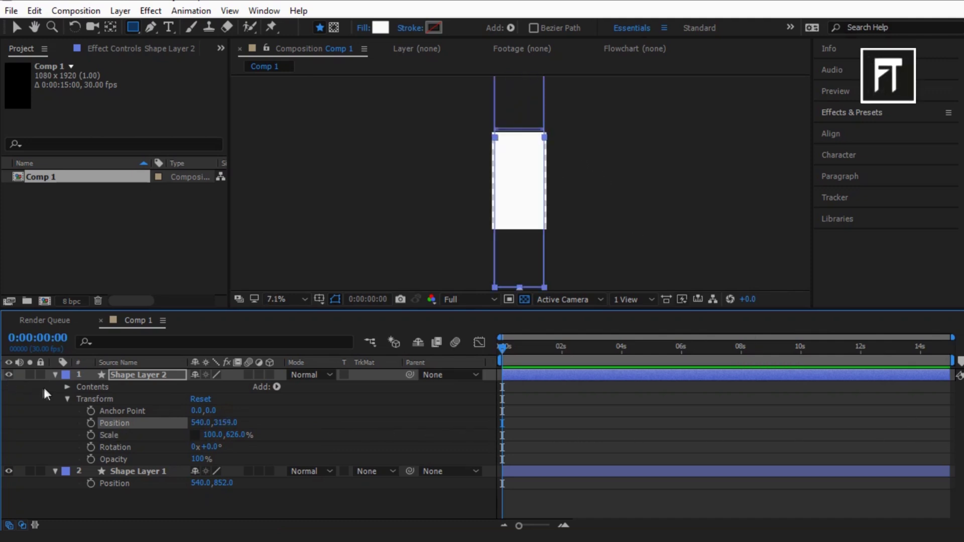
Step: Collapse Shape Layer 2, move it below Shape Layer 1 and set its track matte to Alpha Inverted Matte "Shape Layer 1"
left_click(55, 375)
left_click_drag(137, 374, 141, 429)
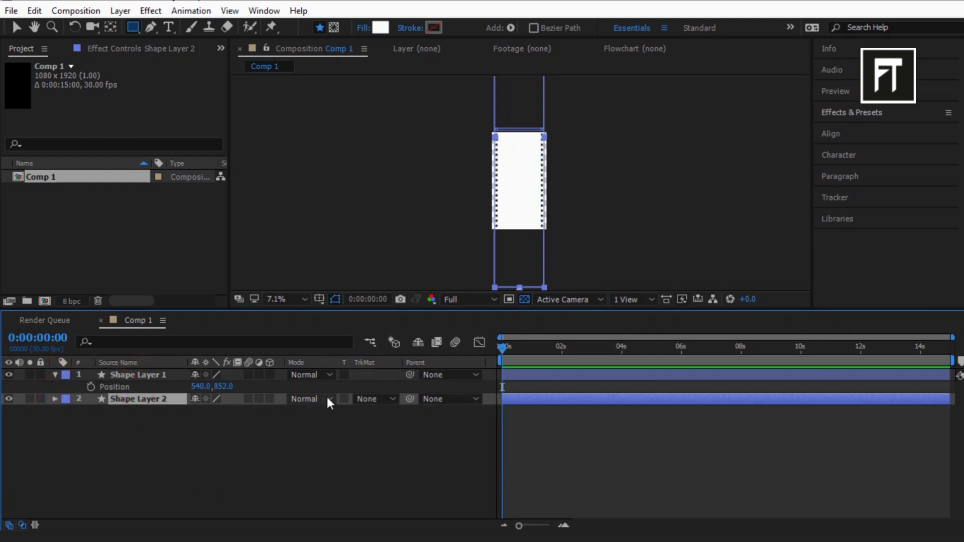
left_click(393, 399)
left_click(398, 435)
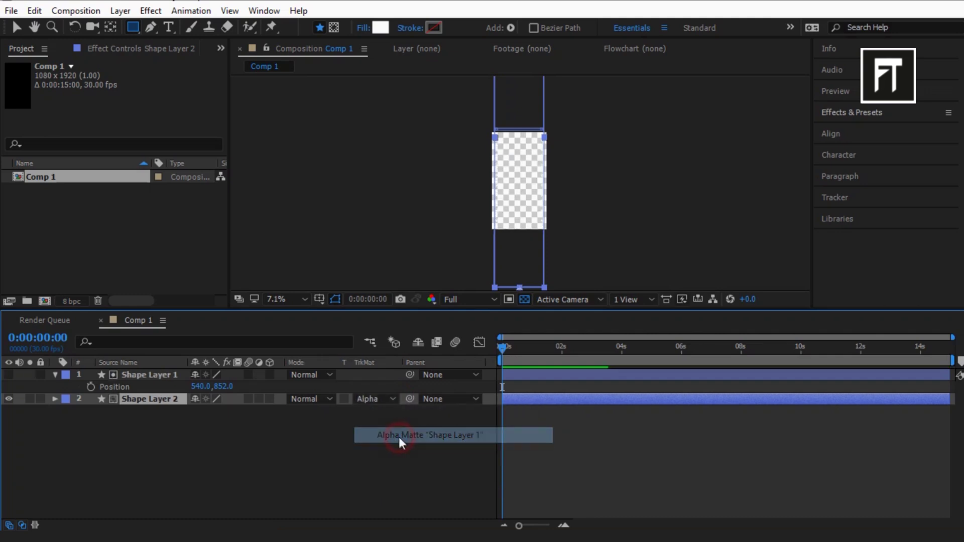
left_click(368, 400)
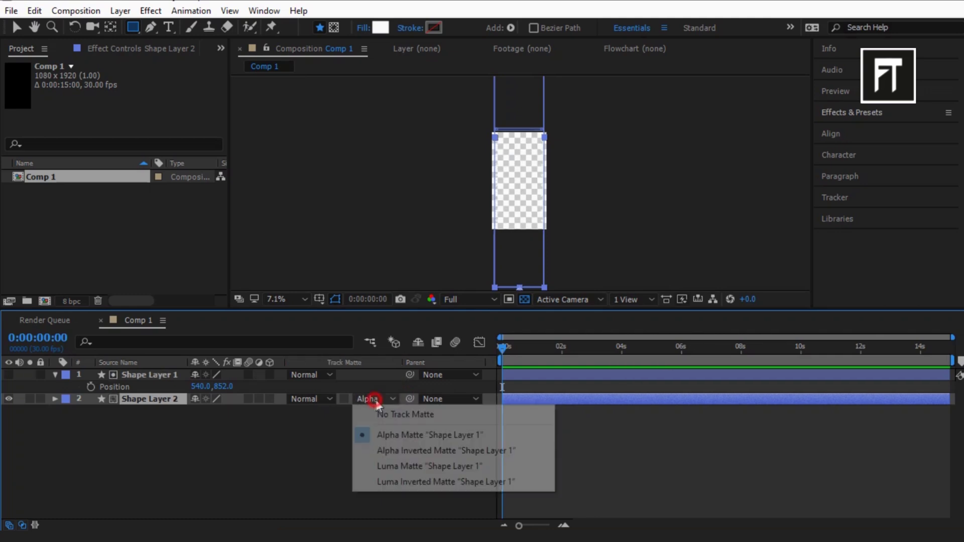
left_click(392, 447)
Step: Fit the composition in the viewer, turn off the transparency grid and deselect the layers
key("period")
key("period")
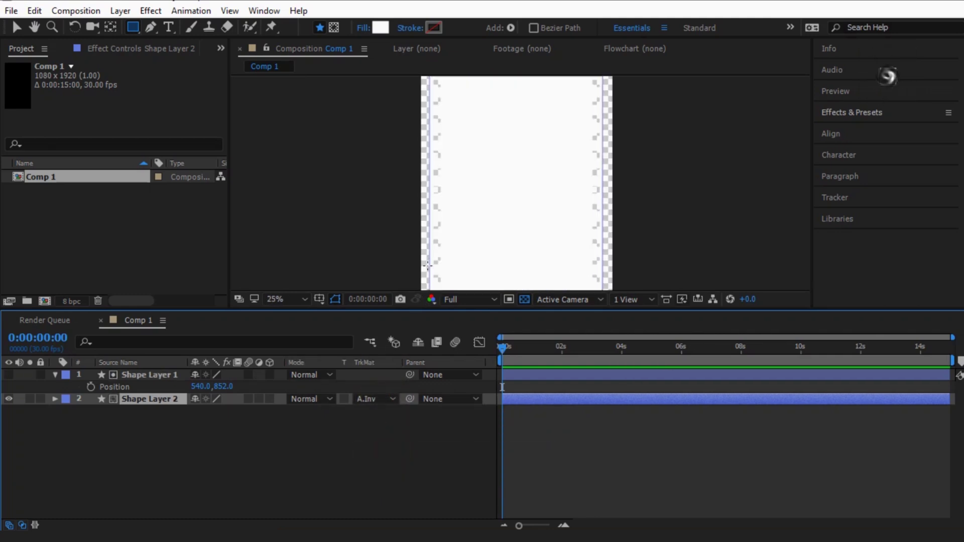
left_click(281, 300)
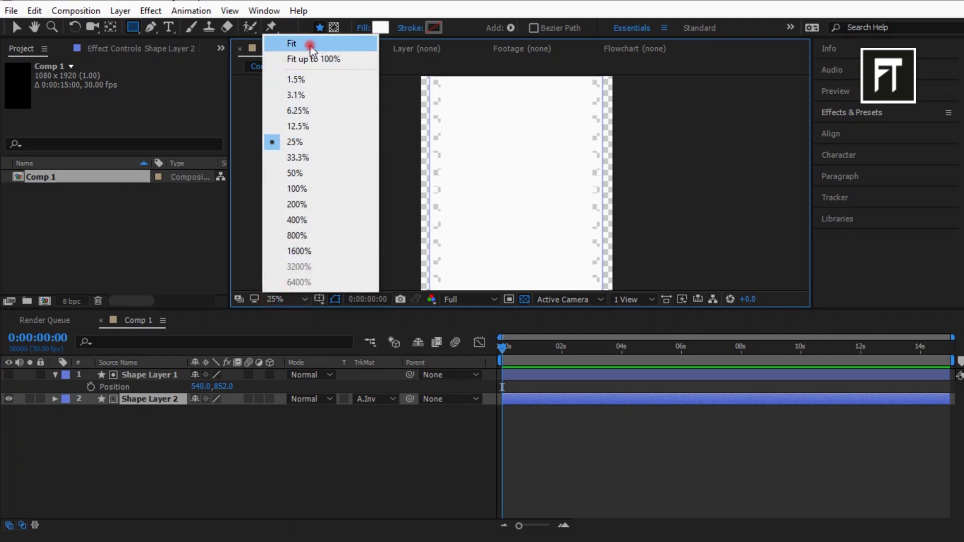
left_click(311, 45)
left_click(15, 29)
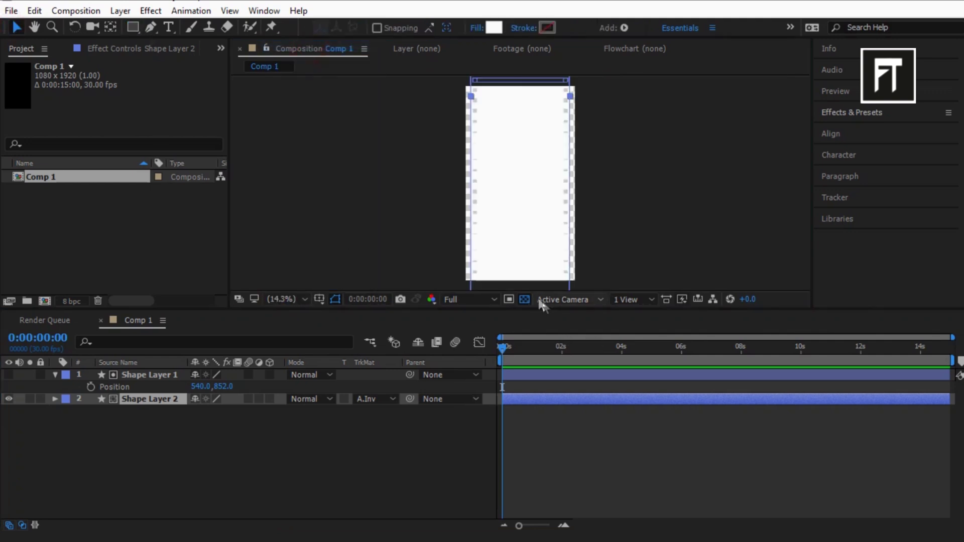
left_click(524, 300)
left_click(278, 445)
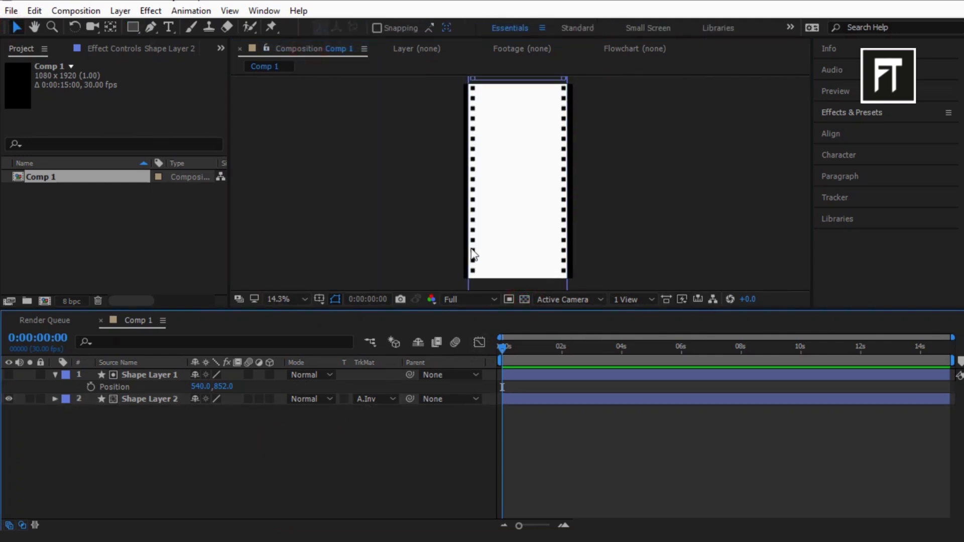
Step: Rename Shape Layer 2 as "Film strip" and collapse Shape Layer 1's properties
right_click(142, 407)
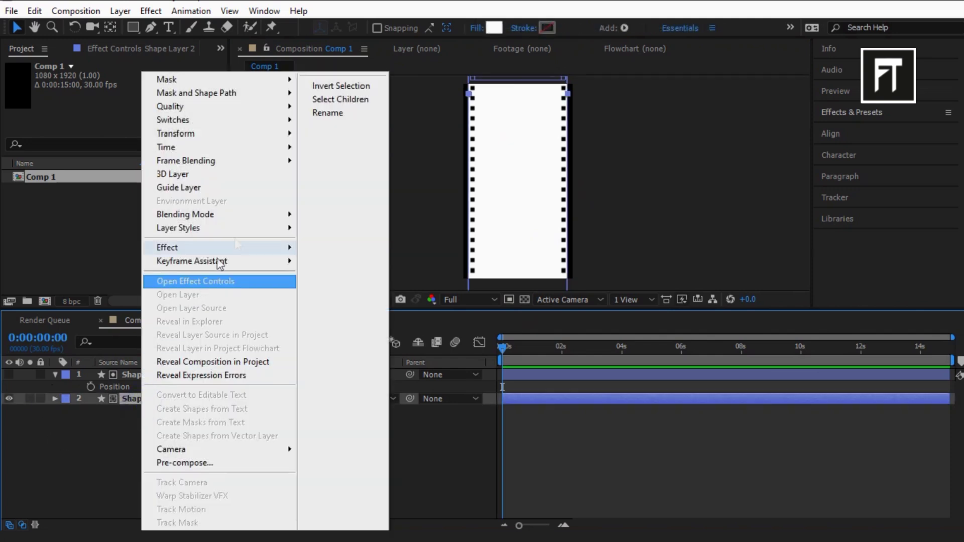
left_click(329, 114)
type("Film stri")
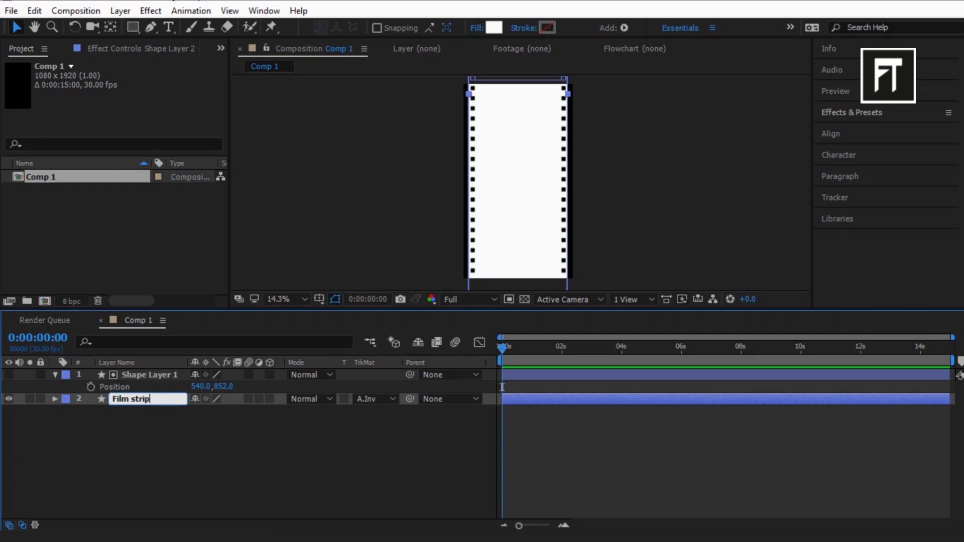
type("p")
key("Return")
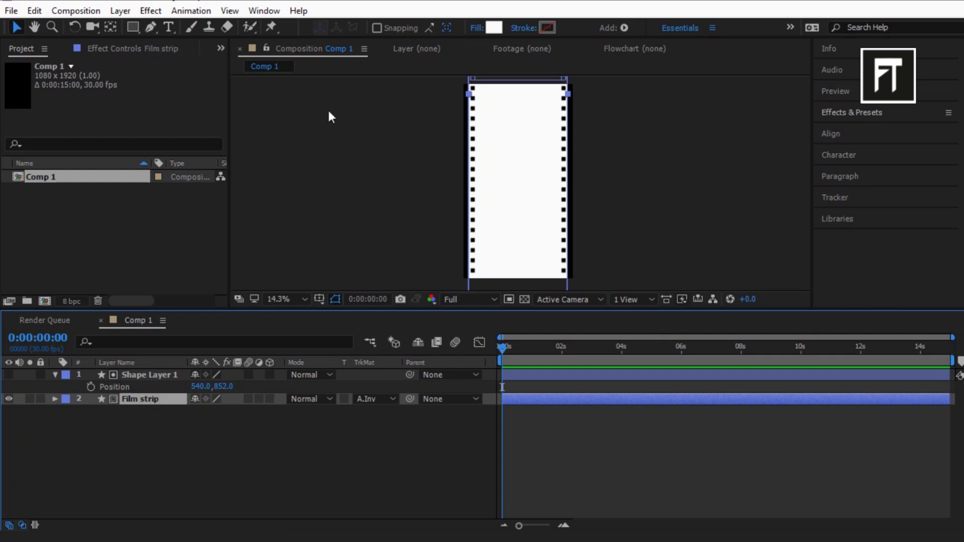
left_click(55, 376)
left_click(142, 448)
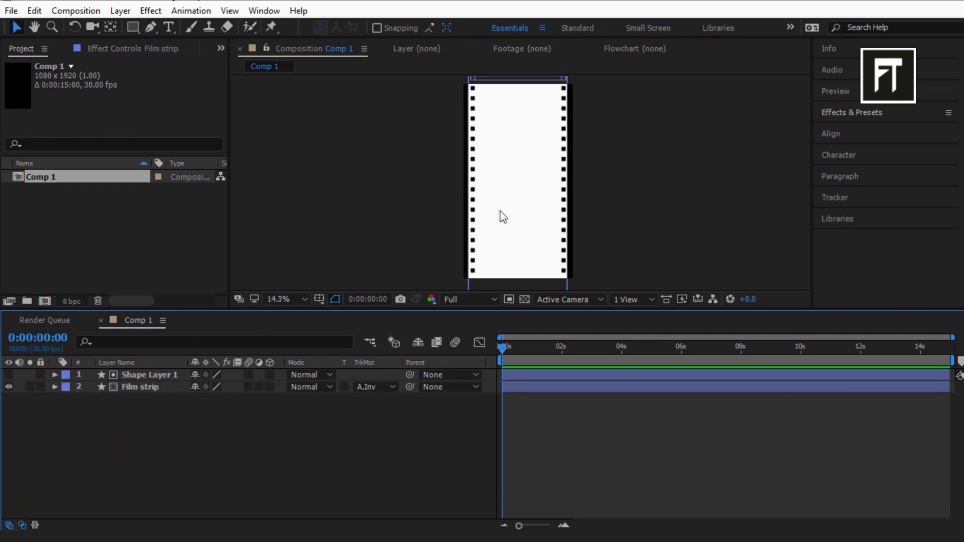
Step: Import the images wall-2559749_1920.jpg, woman-1245922_1920.jpg and woman-3353711_1920.jpg into the project
left_click(137, 239)
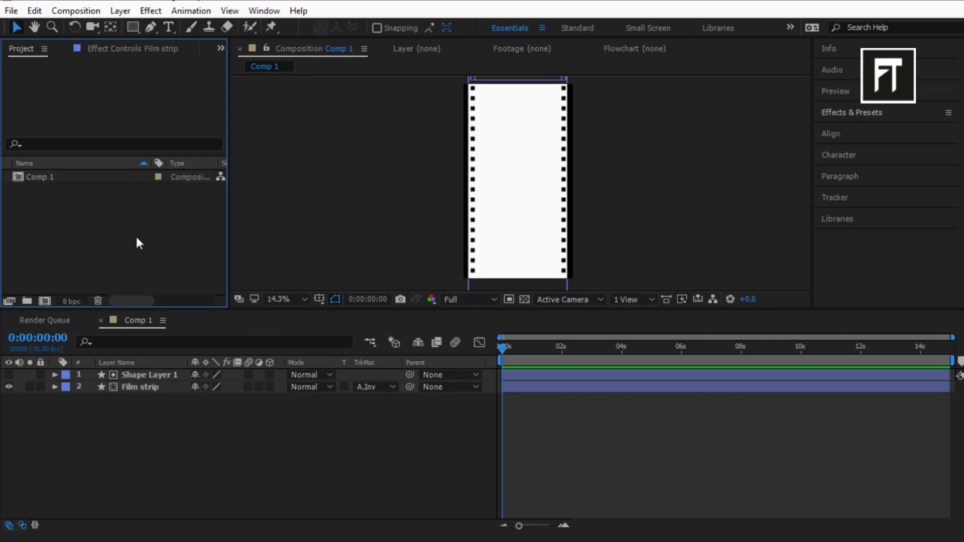
left_click_drag(324, 391, 76, 251)
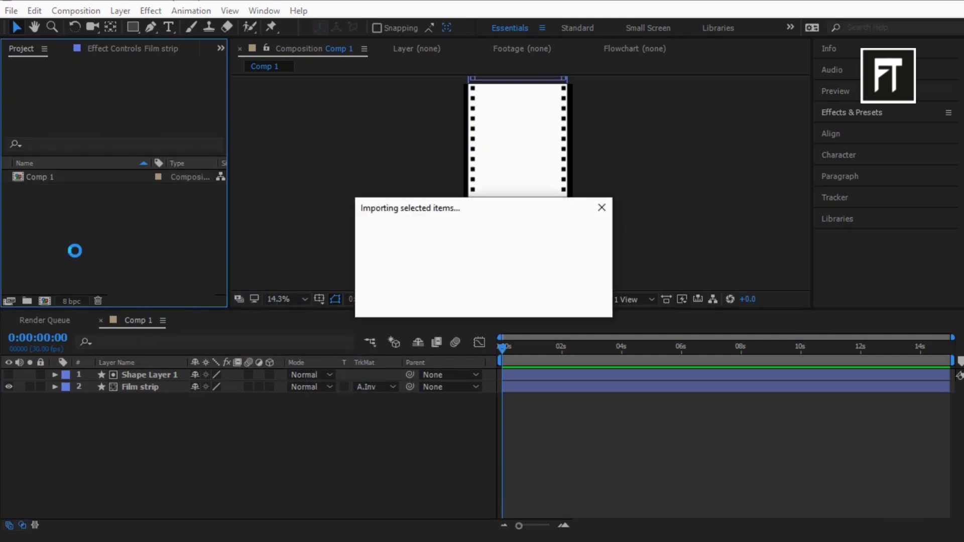
left_click(100, 233)
Step: Create a 1080 x 1920, 15-second composition at 30 fps named "Image Placeholder 1"
left_click(44, 301)
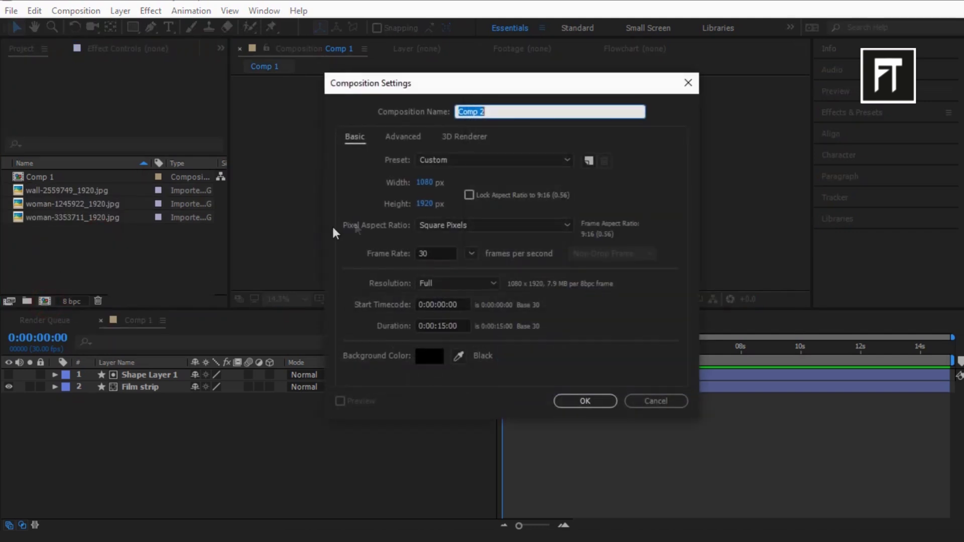
type("Image Placeholder 1")
left_click(577, 401)
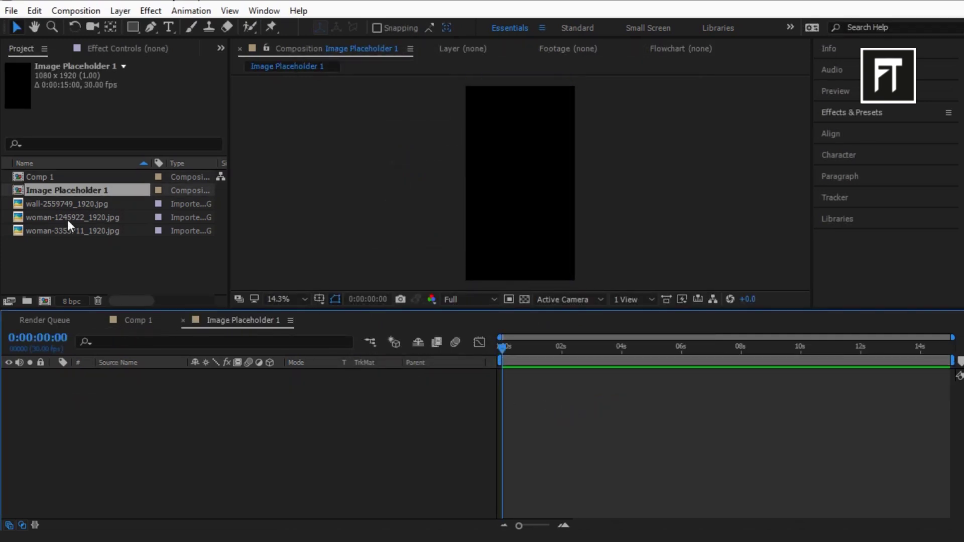
Step: Add wall-2559749_1920.jpg to the Image Placeholder 1 composition and scale it to 158% to fill the frame
left_click_drag(70, 204, 146, 425)
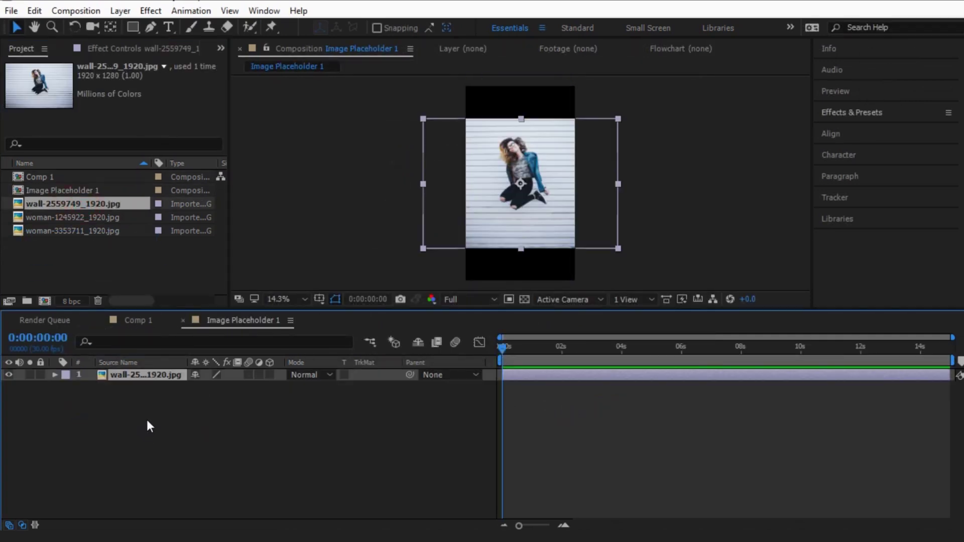
key("s")
left_click_drag(212, 387, 259, 394)
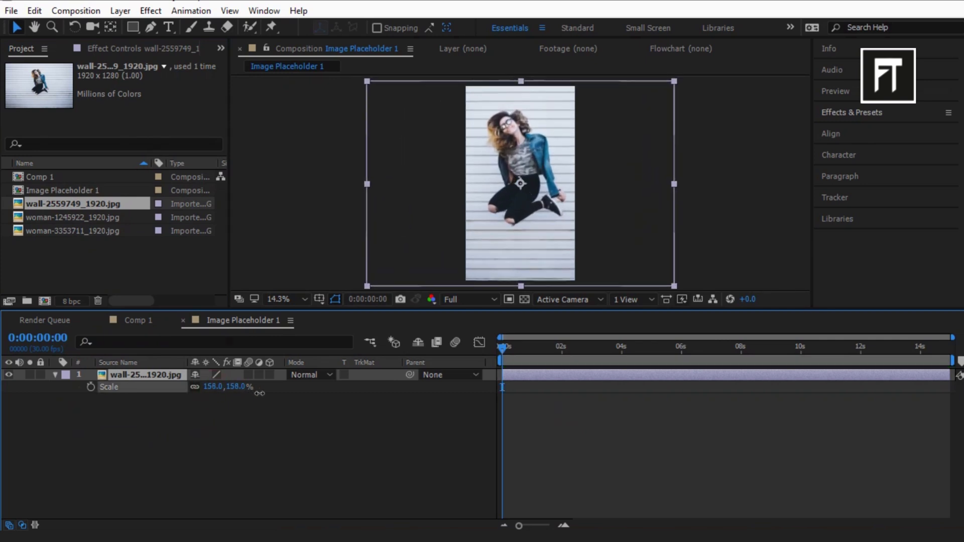
Step: Place Image Placeholder 1 as the top layer of Comp 1 and scale it to 76% to fit between the perforations
left_click(152, 321)
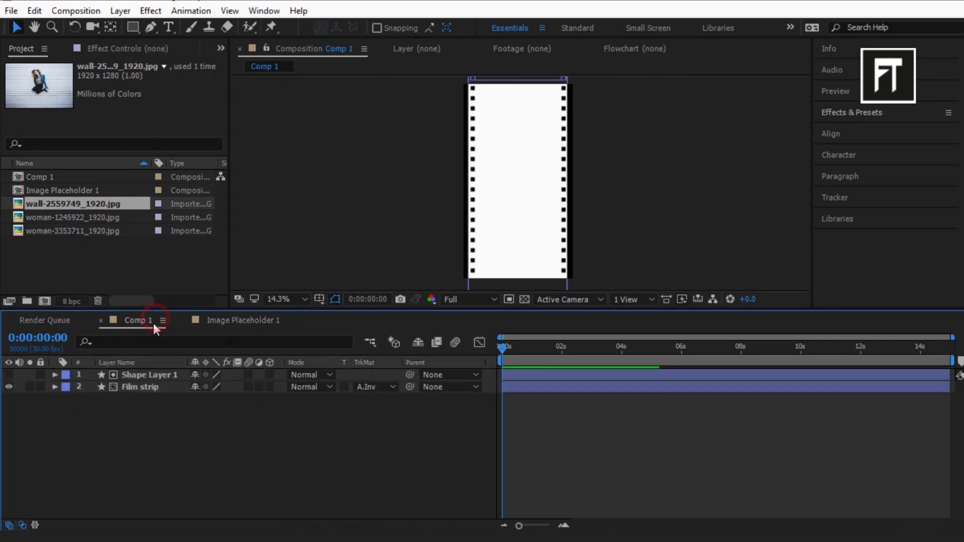
left_click_drag(85, 191, 158, 369)
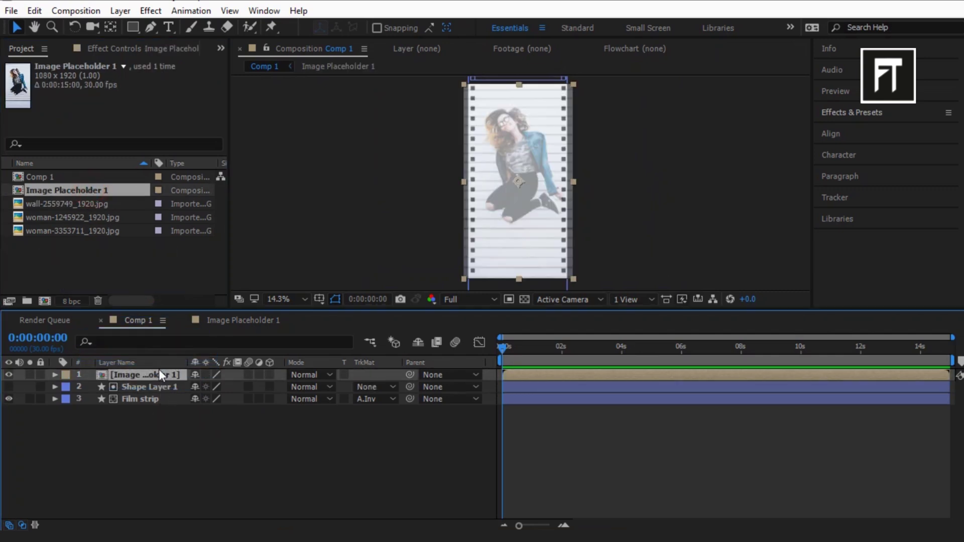
key("s")
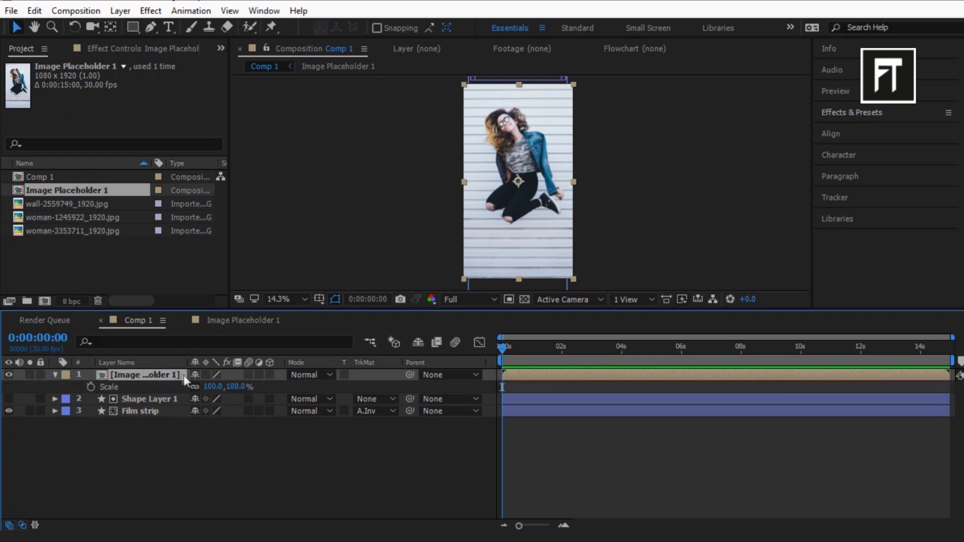
left_click_drag(211, 388, 190, 386)
scroll(392, 257, "down", 1)
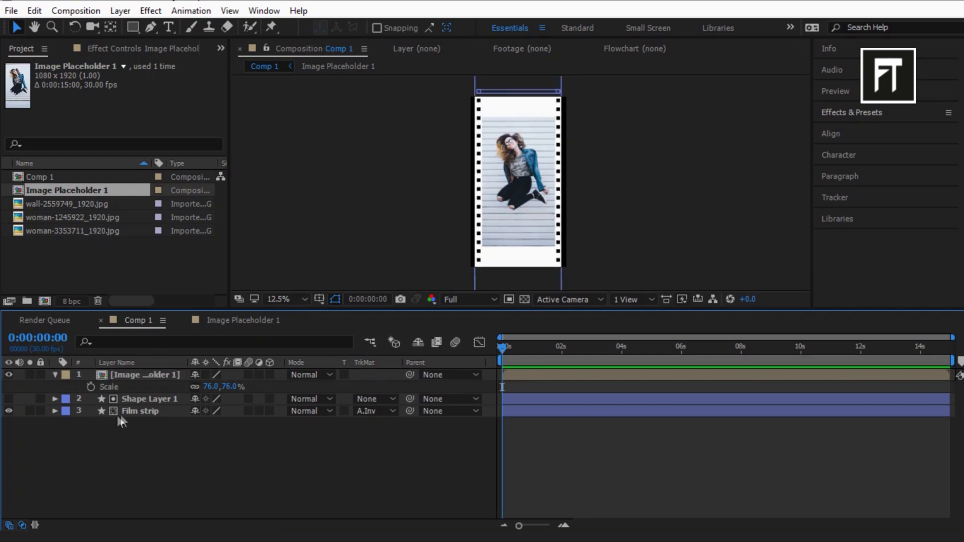
Step: Move the Film strip layer up to a Y position of 2003 so its lower edge sits at the frame's lower edge
left_click(134, 409)
key("p")
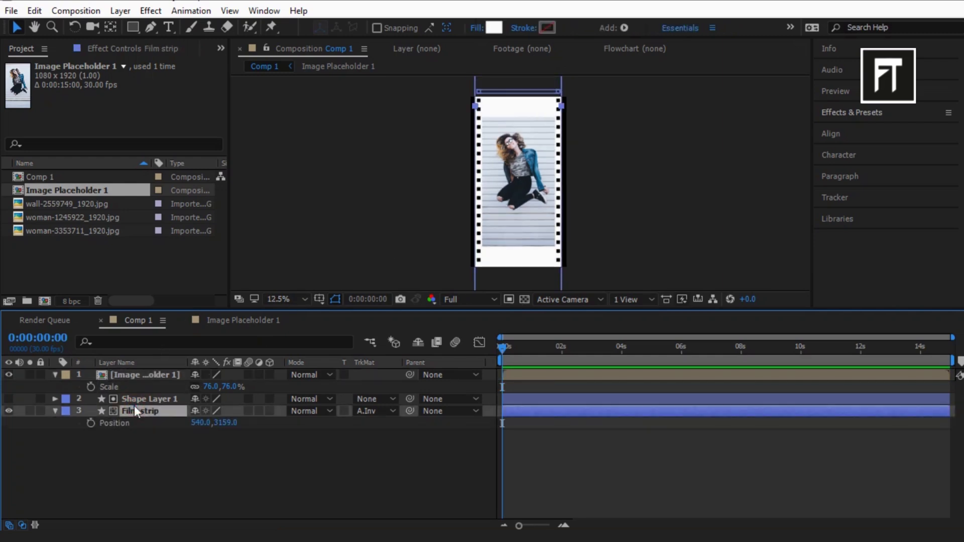
key("comma")
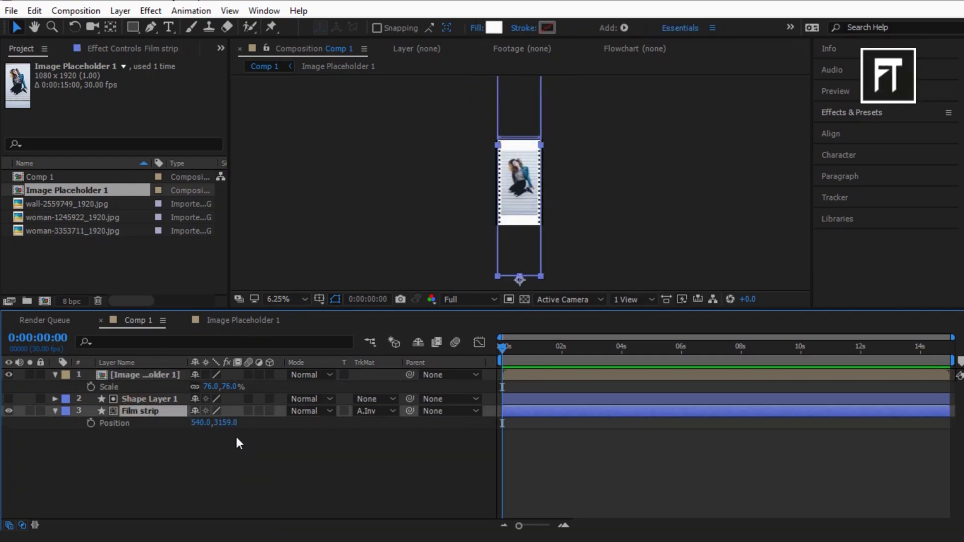
left_click_drag(230, 426, 46, 427)
left_click_drag(153, 437, 83, 422)
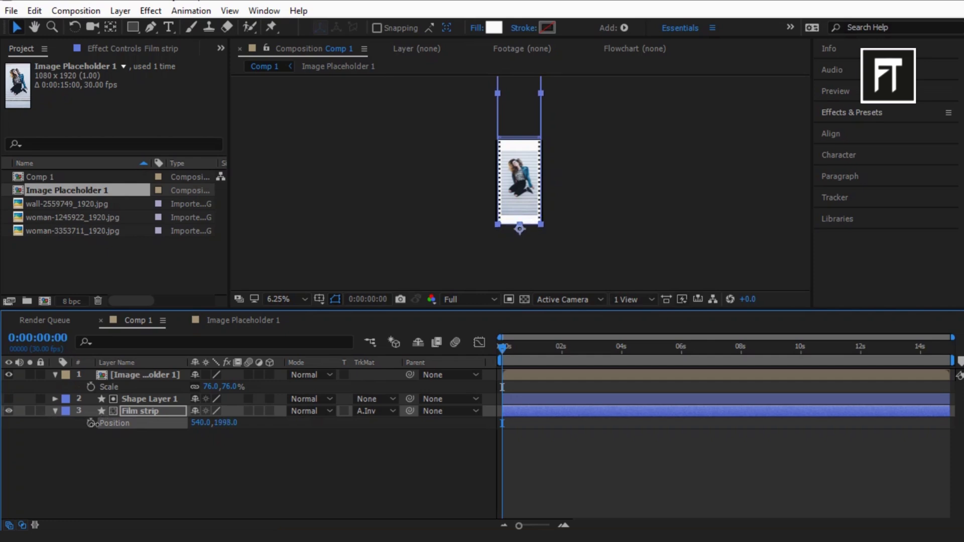
scroll(394, 176, "up", 1)
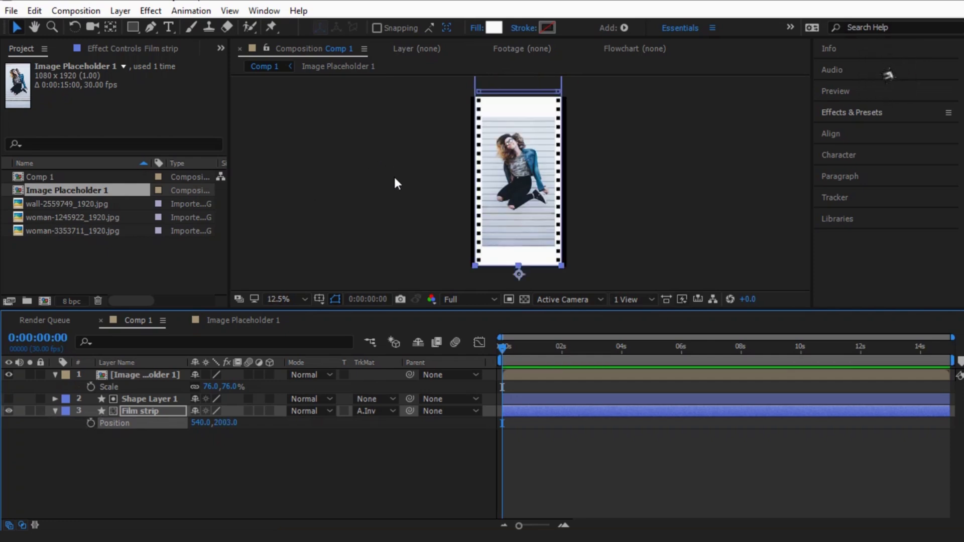
scroll(393, 175, "up", 1)
scroll(397, 183, "down", 1)
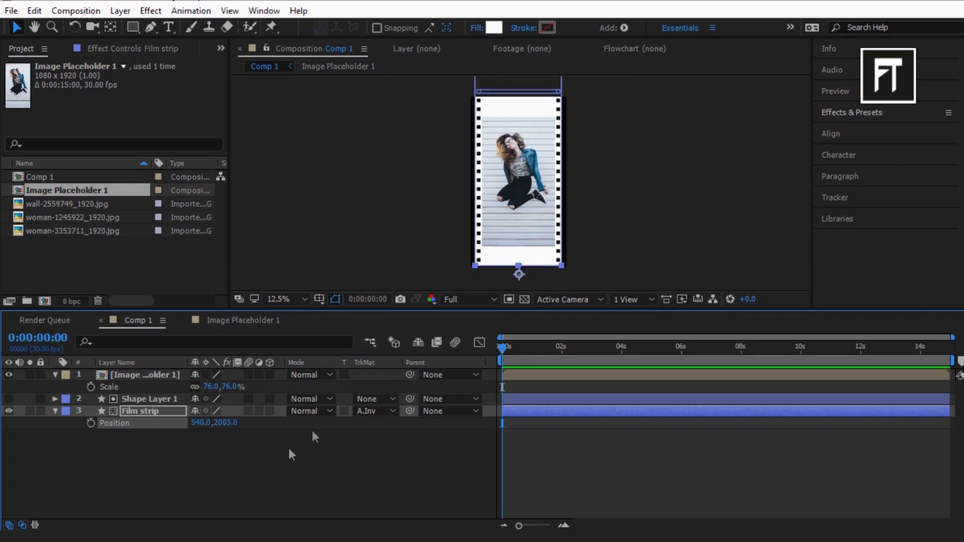
left_click(264, 458)
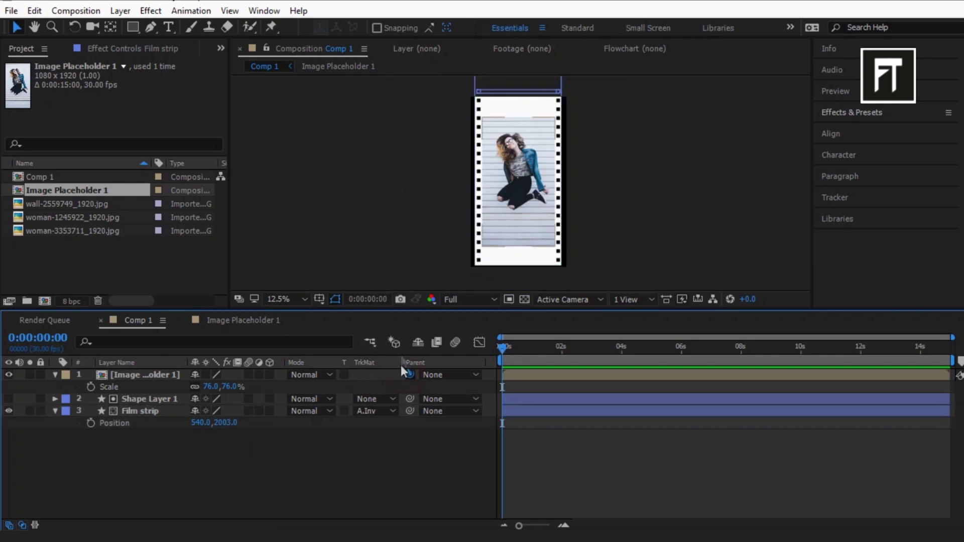
Step: Parent the Image Placeholder 1 layer to Film strip and add a duplicate of it with its parent set to None
left_click_drag(410, 374, 128, 415)
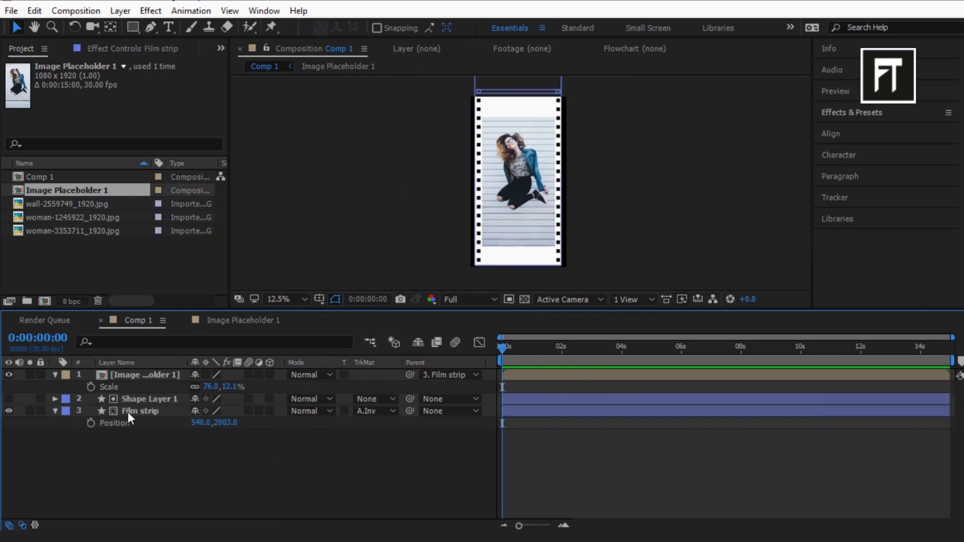
left_click(148, 377)
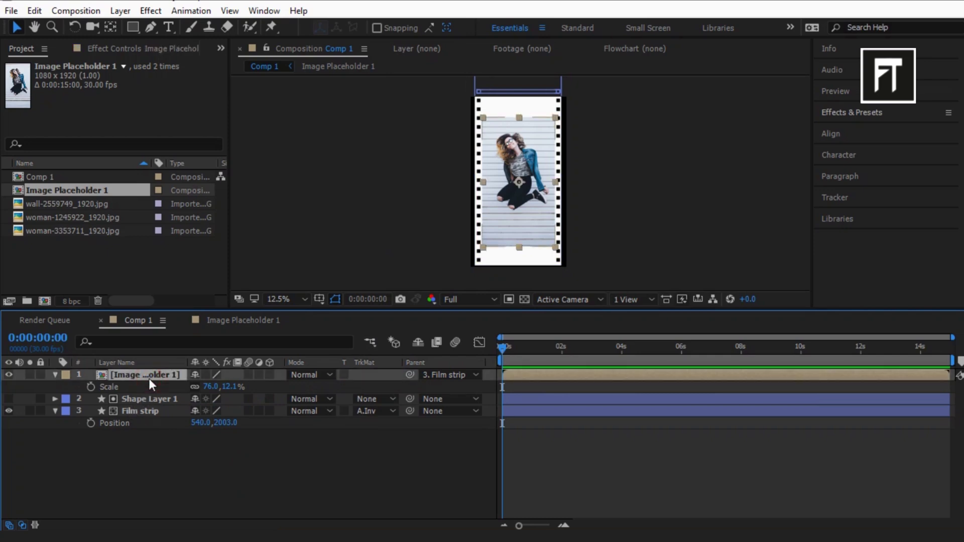
key("ctrl+d")
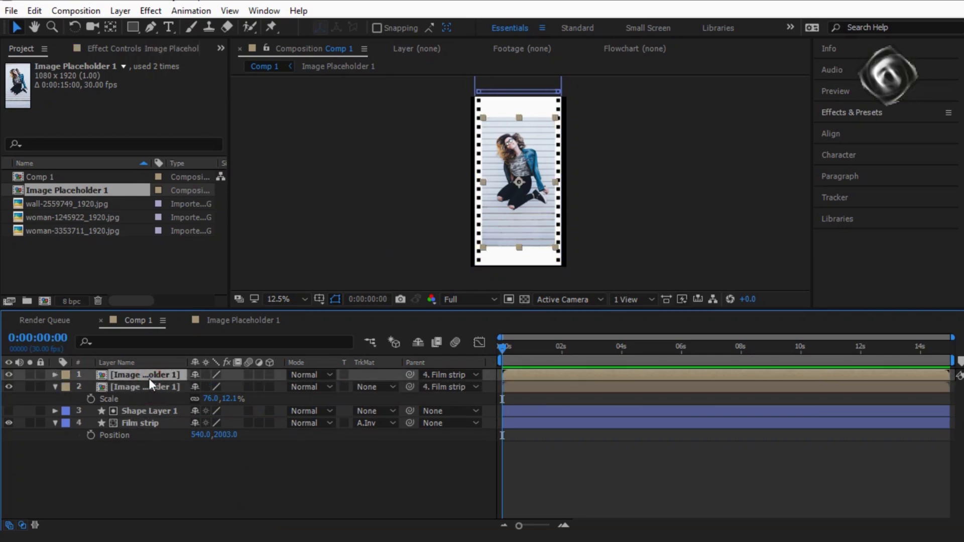
left_click(472, 377)
left_click(452, 390)
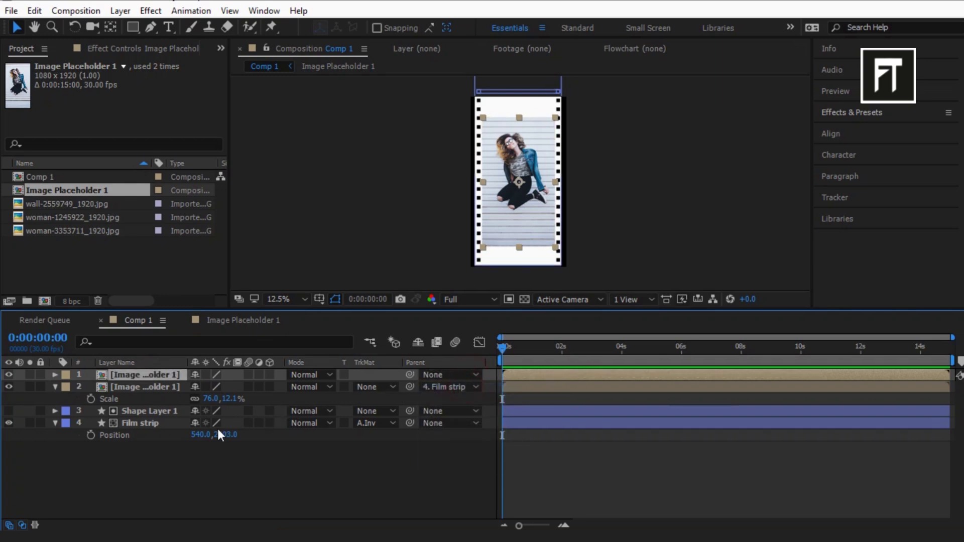
Step: Move the Film strip layer down to a Y position of 3518, leaving a small gap between the two photos
left_click_drag(220, 436, 563, 457)
left_click(9, 375)
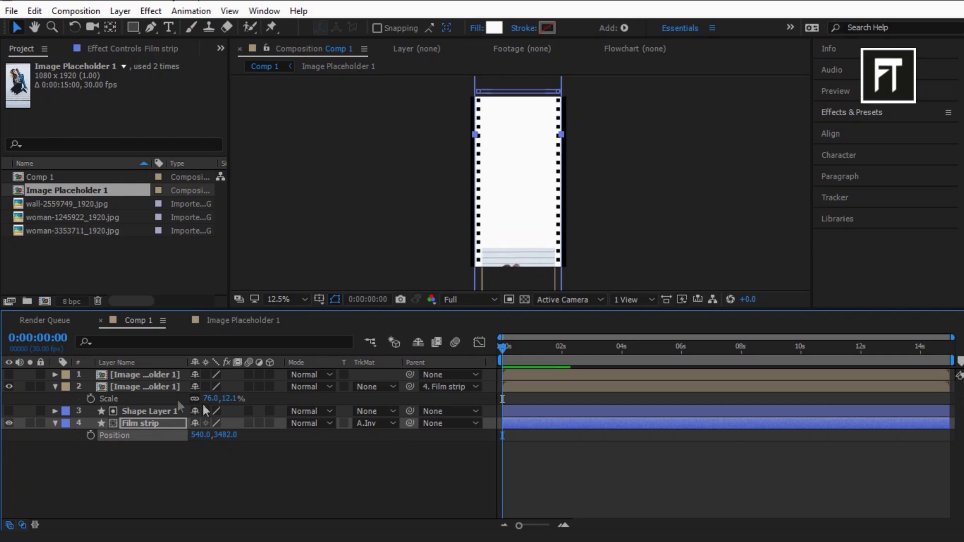
left_click(8, 375)
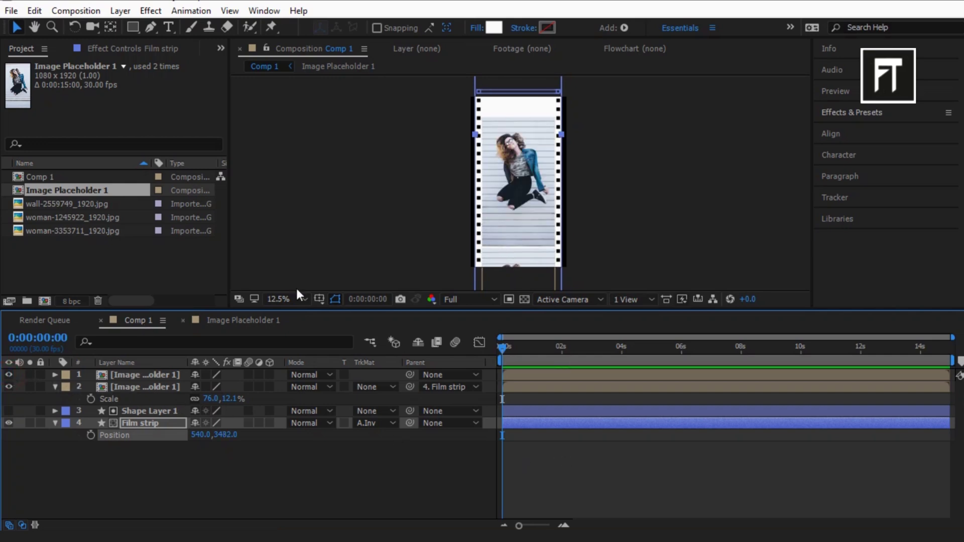
mouse_move(229, 435)
left_mouse_down()
mouse_move(281, 439)
mouse_move(215, 442)
left_mouse_up()
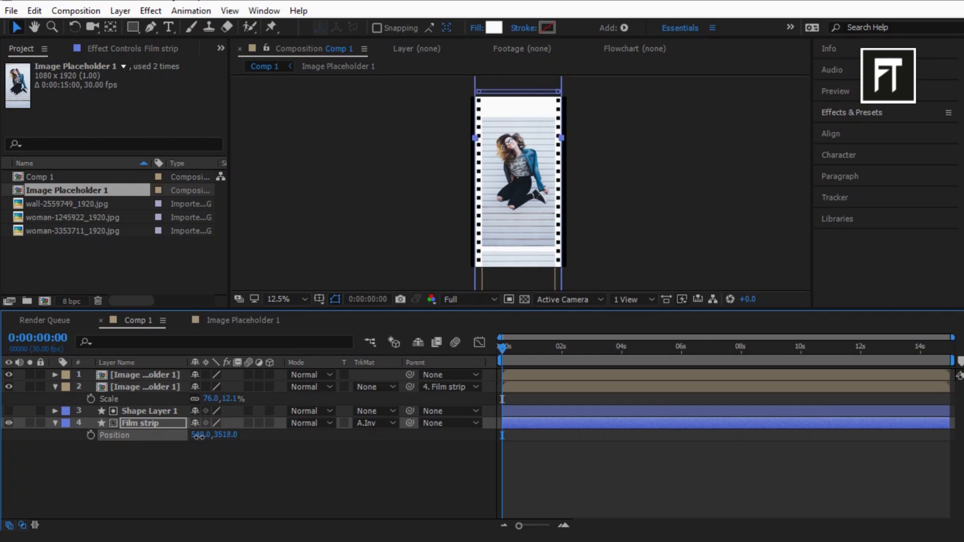
left_click(55, 423)
left_click(86, 448)
Step: Duplicate the Image Placeholder 1 composition as Image Placeholder 2 and replace its picture with woman-1245922_1920.jpg
left_click(83, 194)
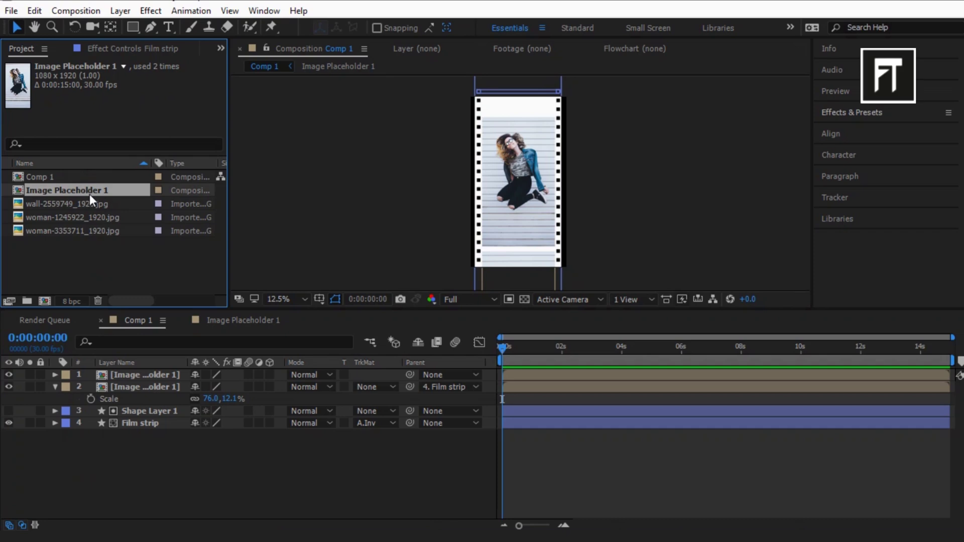
key("ctrl+d")
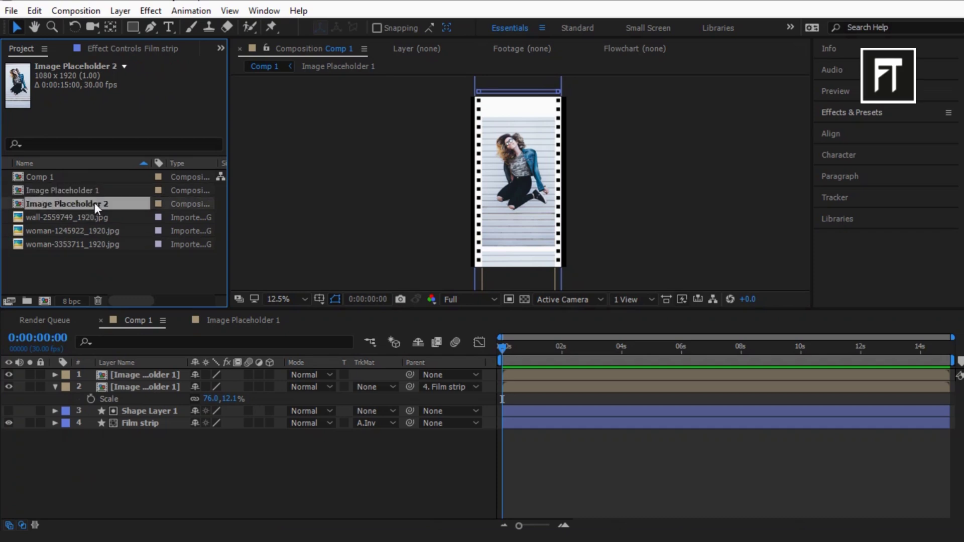
double_click(94, 203)
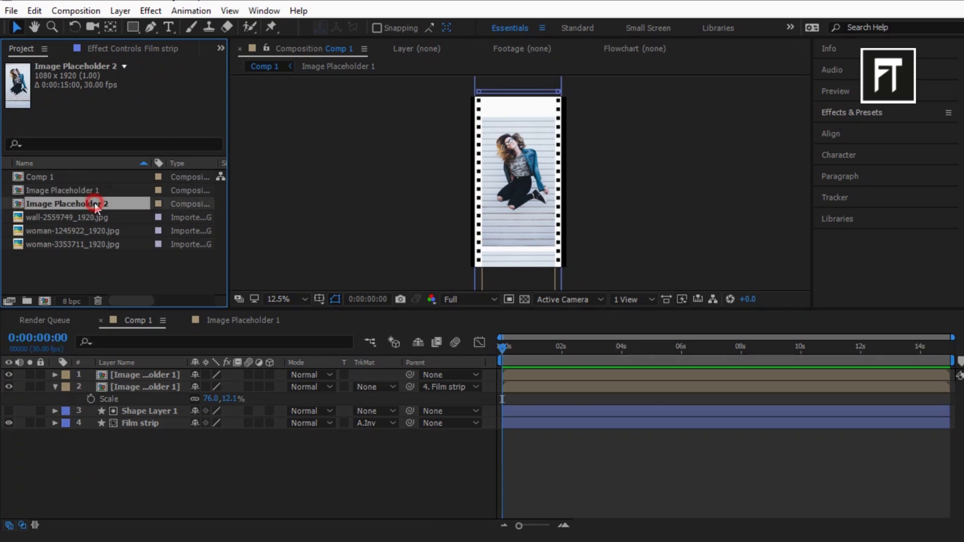
left_click(134, 375)
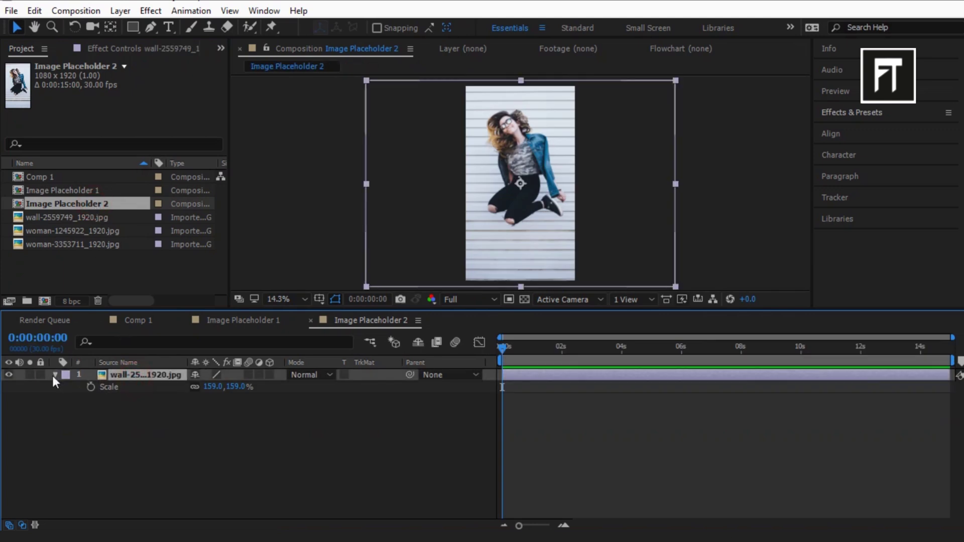
key("Delete")
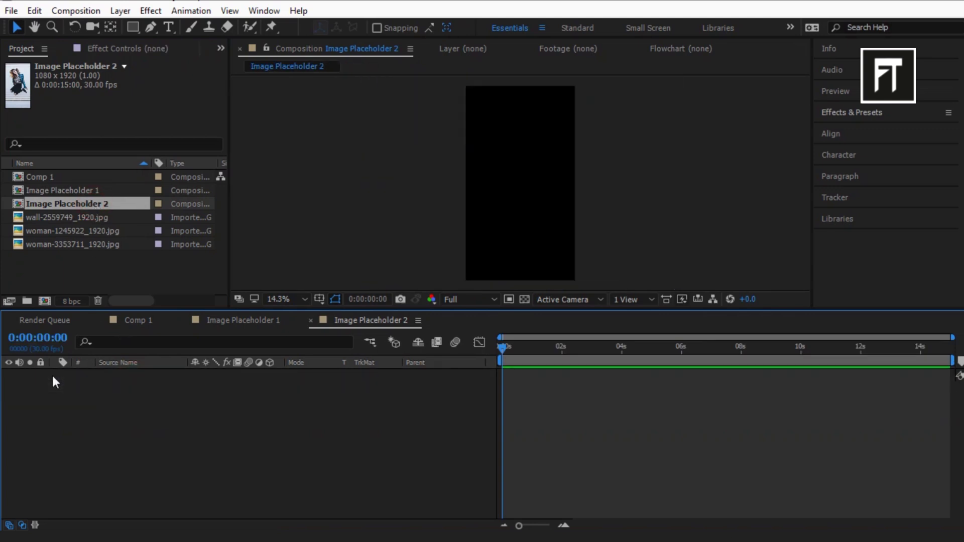
left_click(69, 216)
left_click_drag(78, 232, 134, 429)
Step: Place Image Placeholder 2 as the top layer of Comp 1 and scale it to 76%
left_click(146, 317)
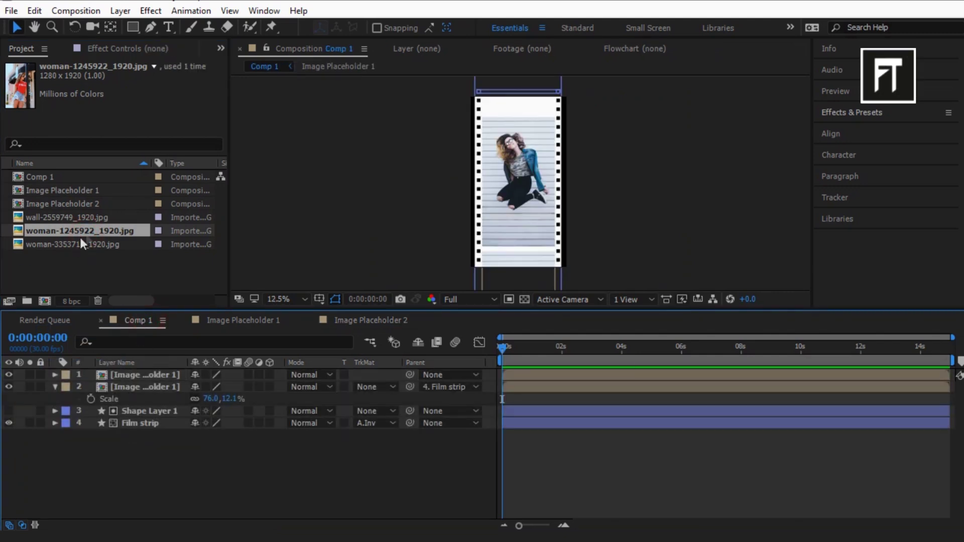
left_click_drag(83, 205, 161, 373)
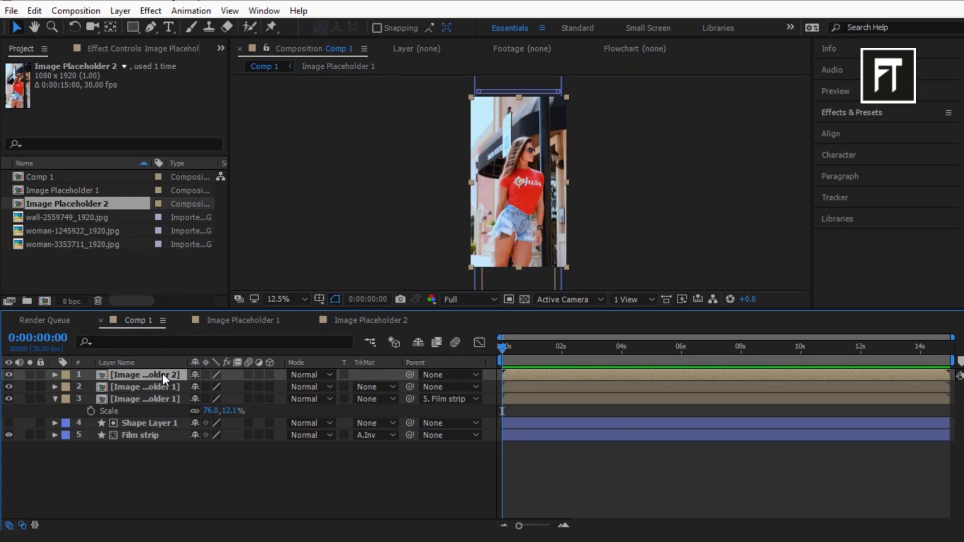
left_click(165, 389)
left_click(161, 378)
key("s")
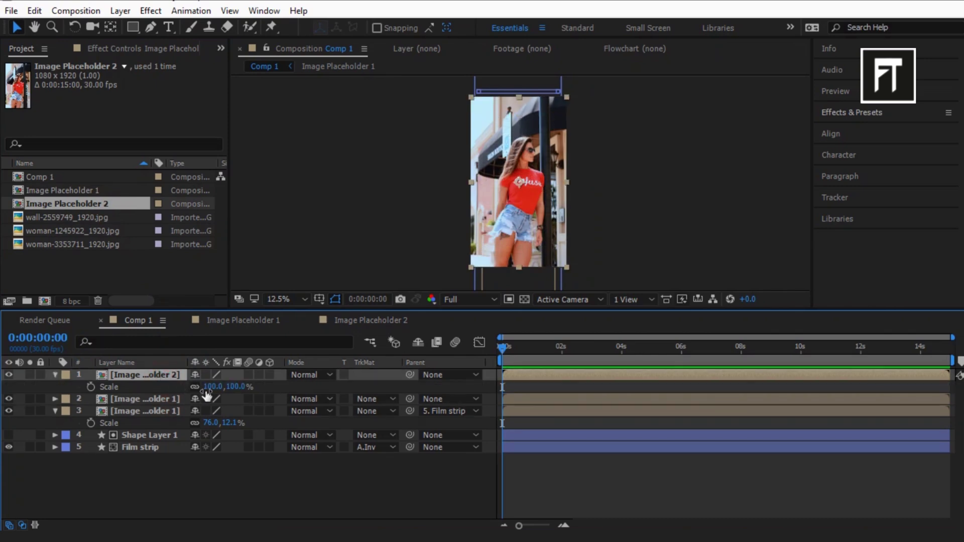
left_click(212, 386)
type("76")
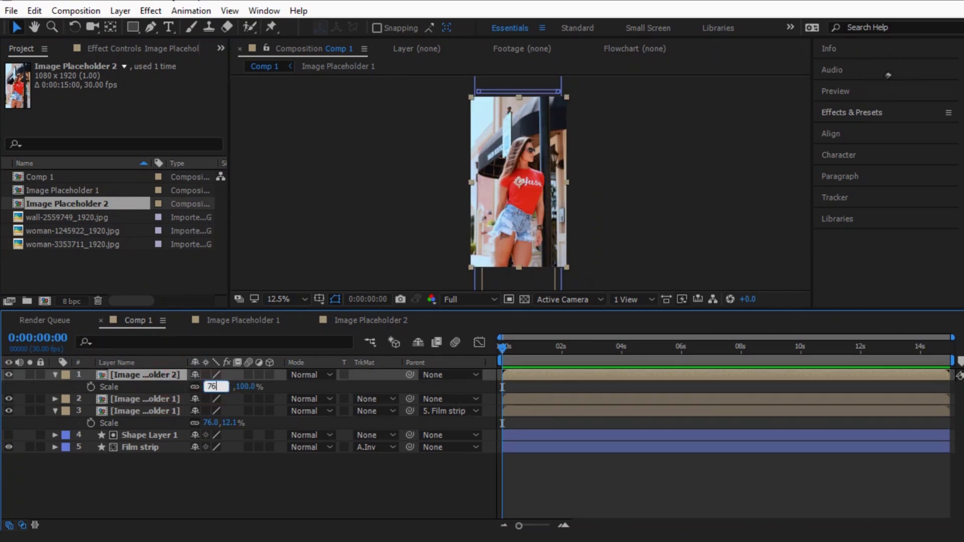
key("Return")
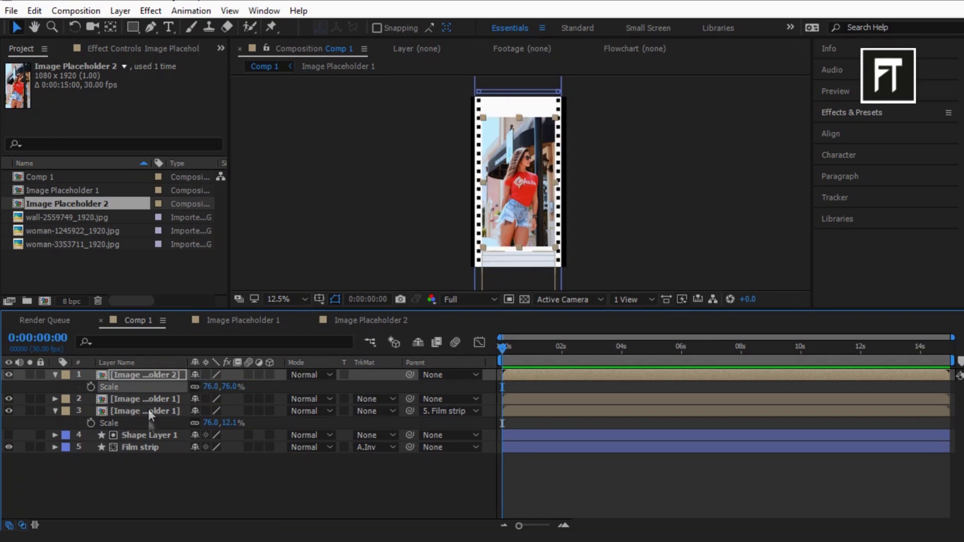
Step: Parent the unparented Image Placeholder 1 layer to Film strip and move the strip down to a Y position of 5027
left_click_drag(411, 399, 152, 450)
left_click(152, 450)
key("p")
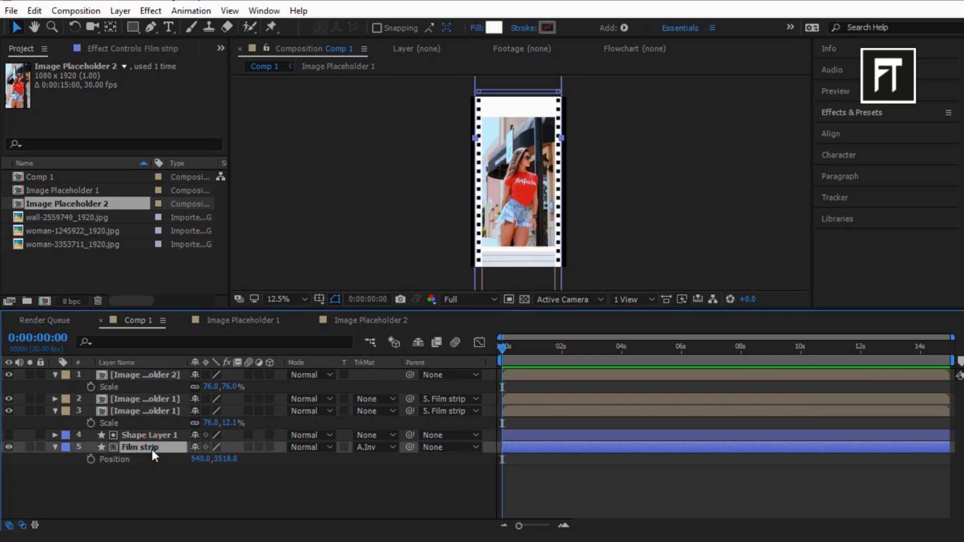
left_click(10, 374)
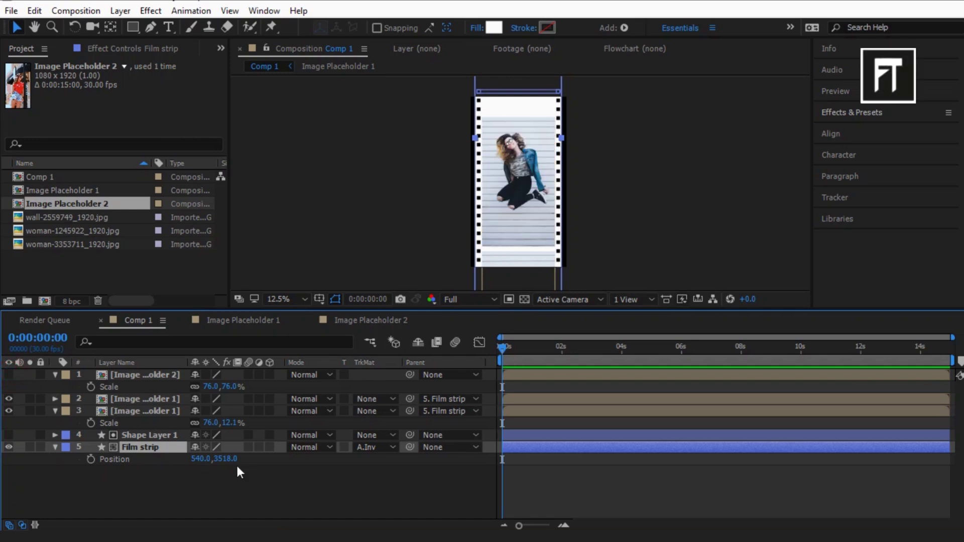
left_click_drag(227, 458, 504, 481)
left_click(9, 376)
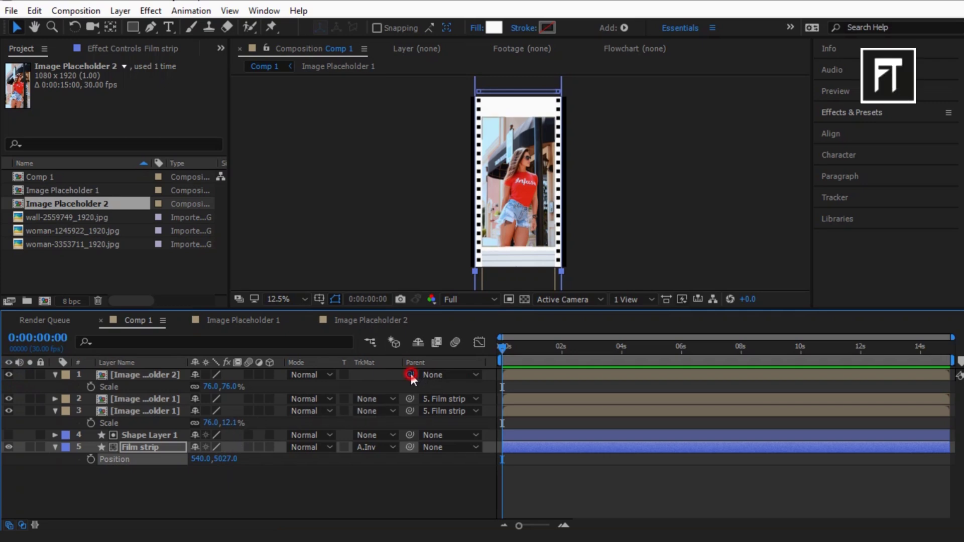
Step: Parent the Image Placeholder 2 layer to Film strip
left_click_drag(410, 375, 135, 448)
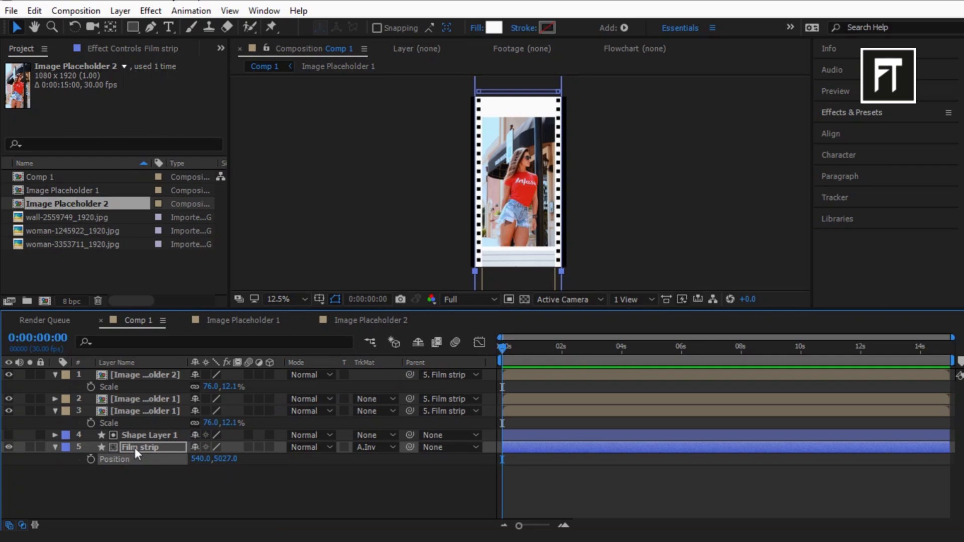
left_click(54, 412)
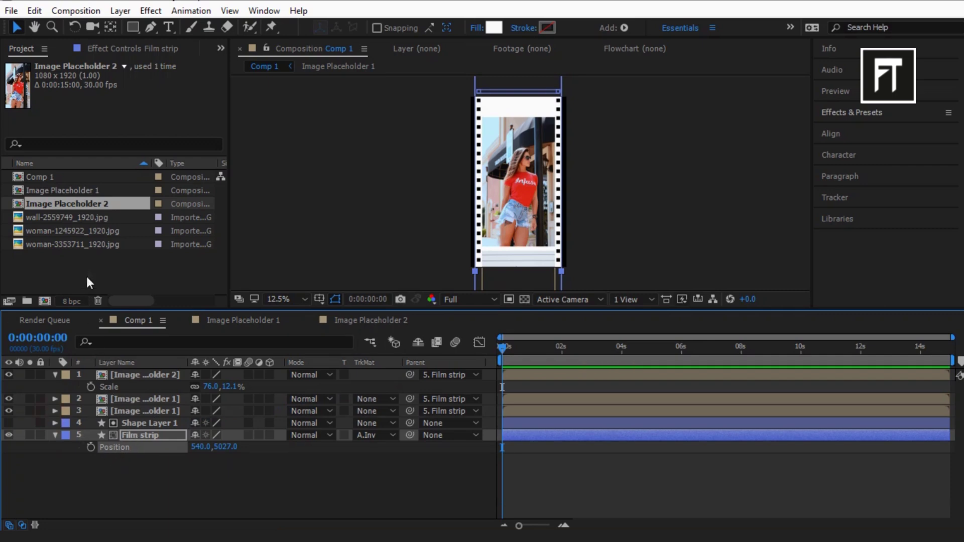
Step: Duplicate the Image Placeholder 2 composition as Image Placeholder 3 and replace its picture with woman-3353711_1920.jpg
left_click(89, 205)
key("ctrl+d")
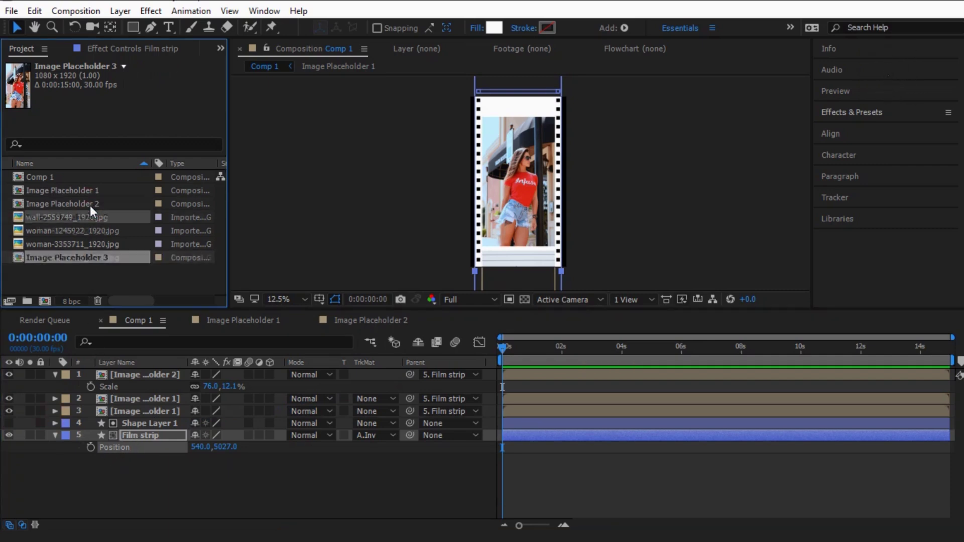
double_click(90, 217)
left_click(164, 378)
key("Delete")
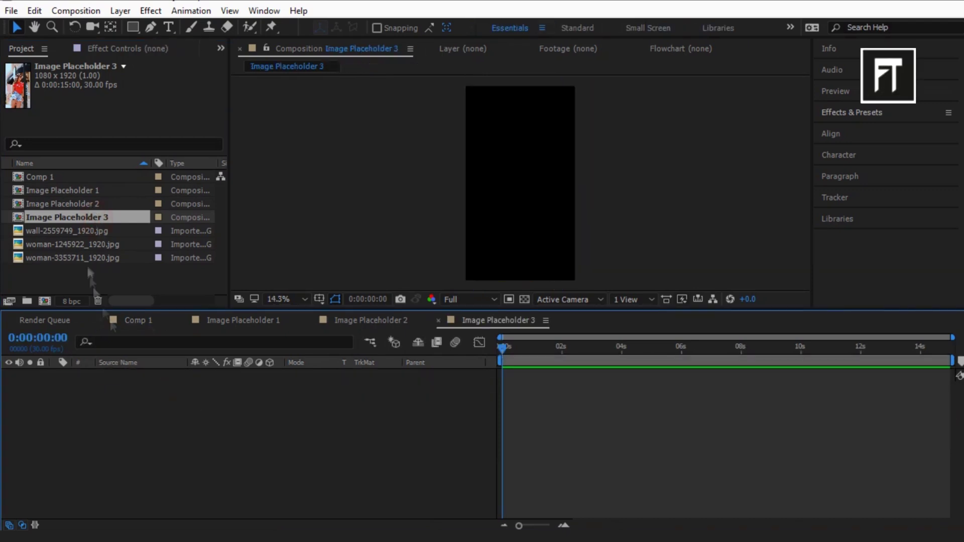
left_click_drag(80, 258, 131, 377)
Step: Place Image Placeholder 3 as the top layer of Comp 1 and scale it to 76%
left_click(134, 320)
left_click_drag(91, 217, 145, 379)
key("s")
left_click(214, 386)
type("76")
key("Return")
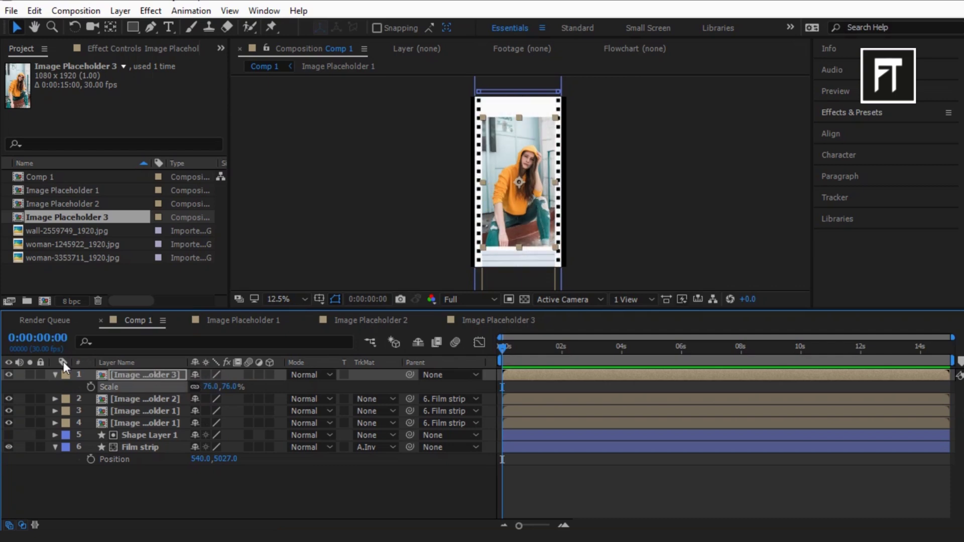
Step: Hide the Image Placeholder 3 layer and move Film strip down to a Y position of 6528
left_click(9, 375)
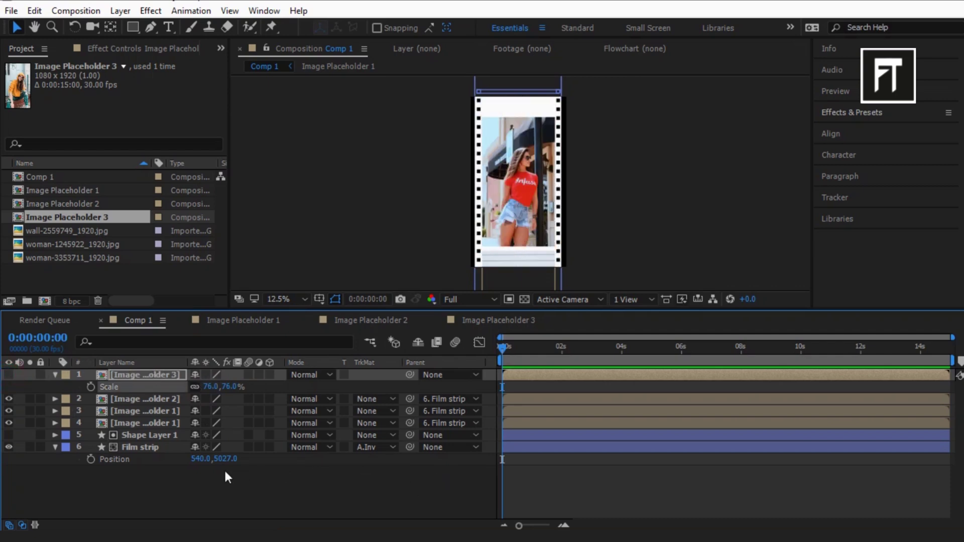
left_click_drag(225, 459, 816, 342)
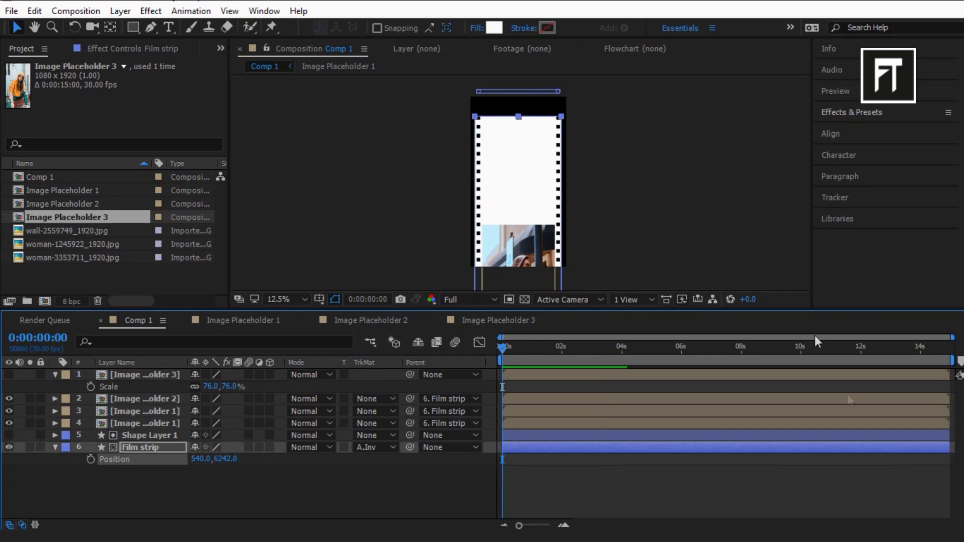
left_click_drag(225, 459, 131, 477)
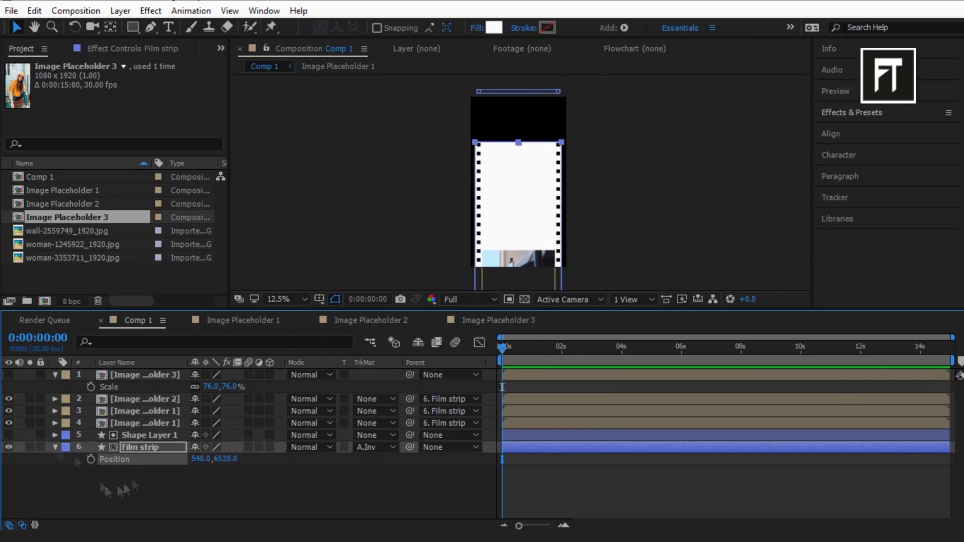
Step: Unparent the Image Placeholder 2 layer and both Image Placeholder 1 layers from Film strip by setting their parents to None
left_click(130, 446)
key("s")
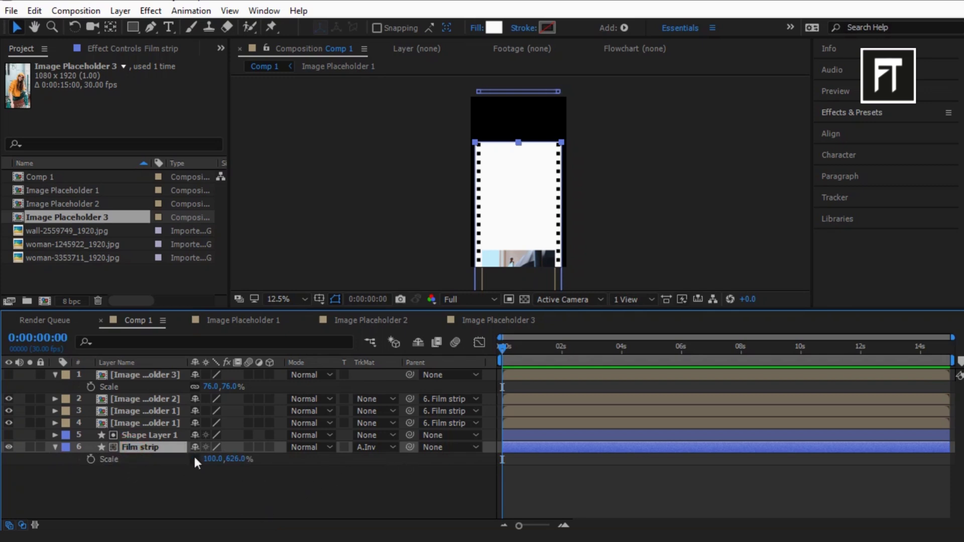
left_click(449, 423)
left_click(475, 311)
left_click(450, 412)
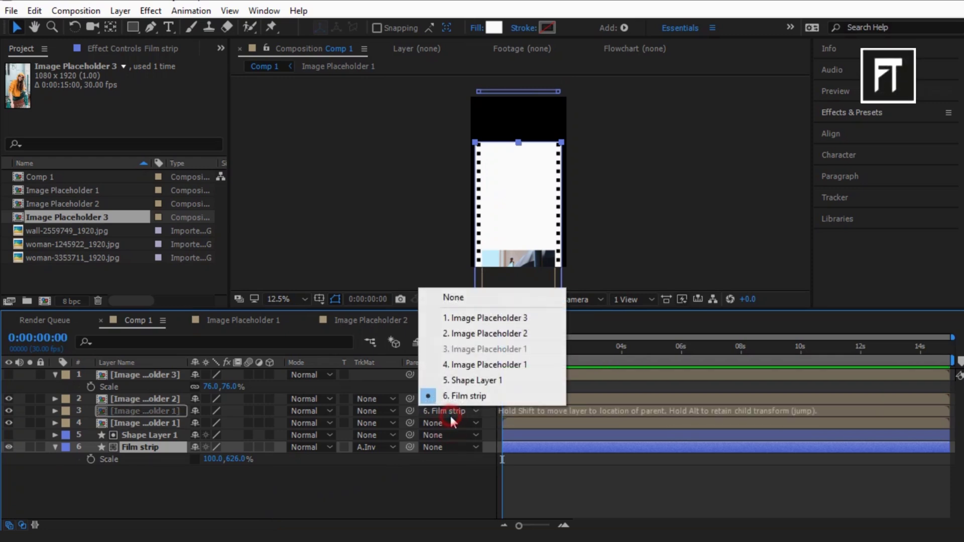
left_click(454, 299)
left_click(449, 399)
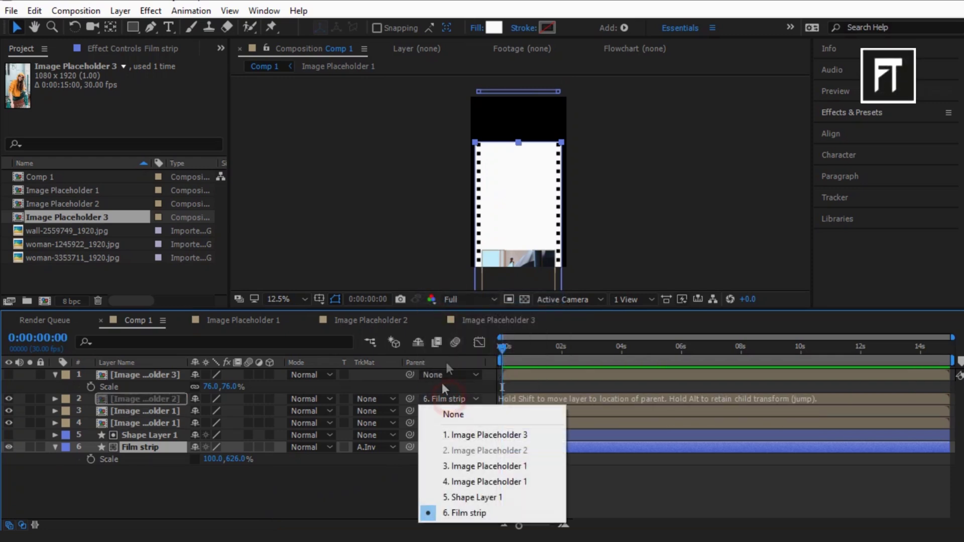
left_click(450, 405)
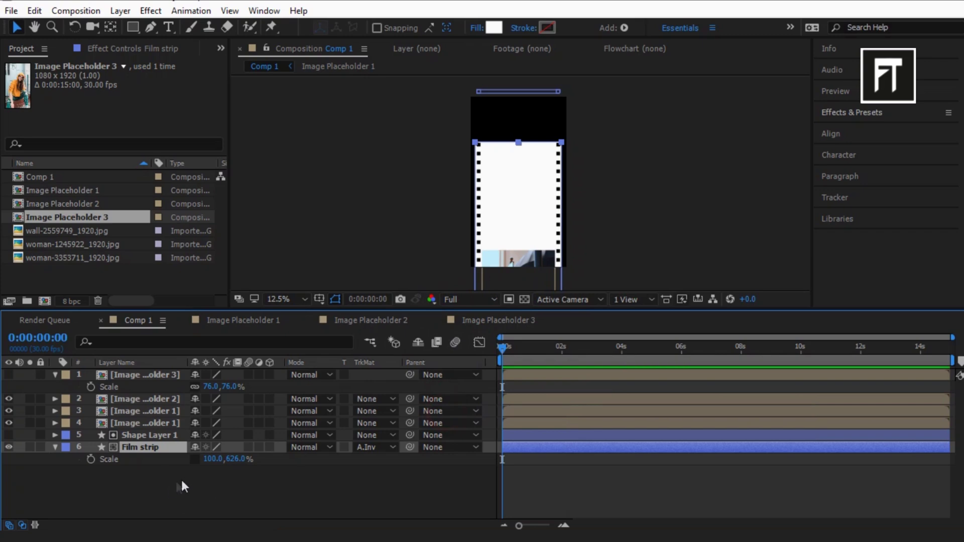
Step: Set the vertical scale of Film strip to 1000%, keeping its width unchanged
left_click(234, 460)
type("1000")
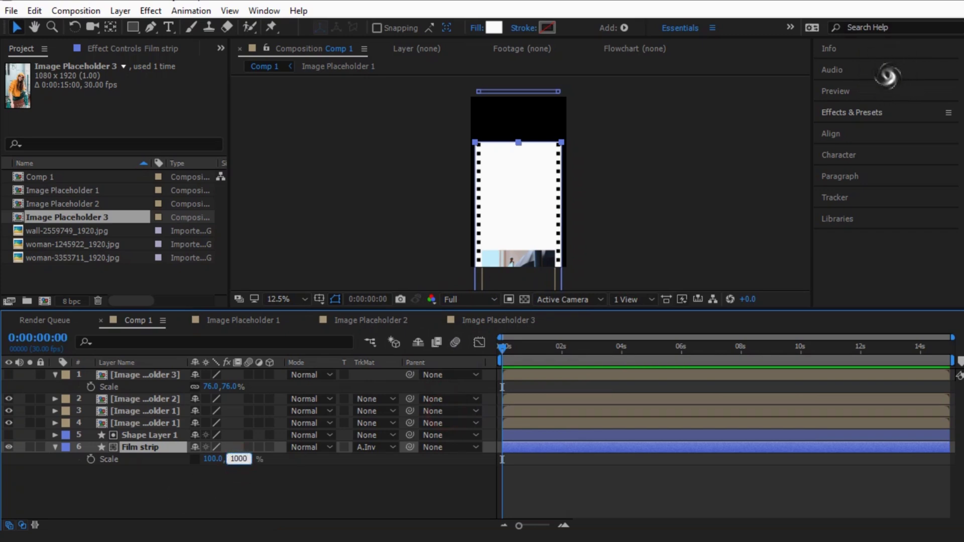
key("Return")
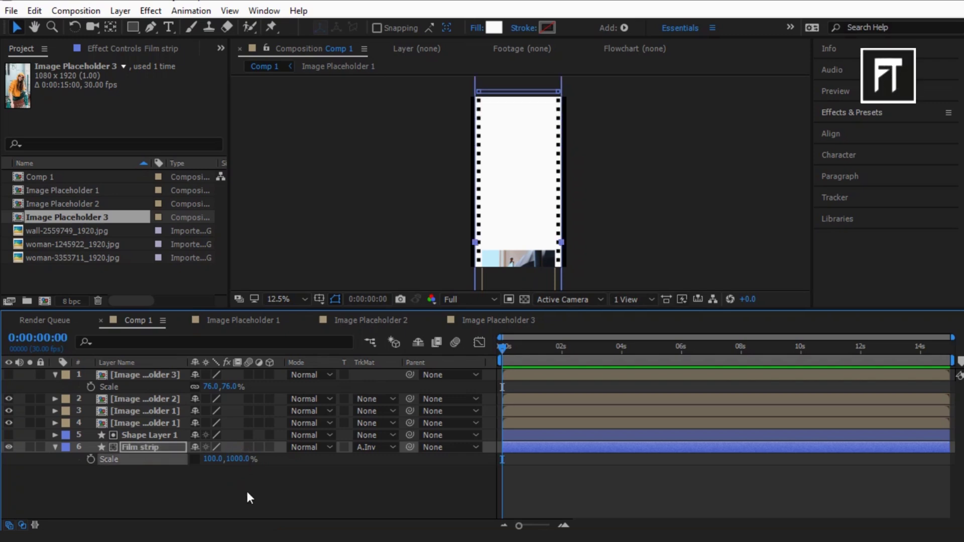
Step: Parent the Image Placeholder 2 layer and both Image Placeholder 1 layers to Film strip together
left_click(155, 423)
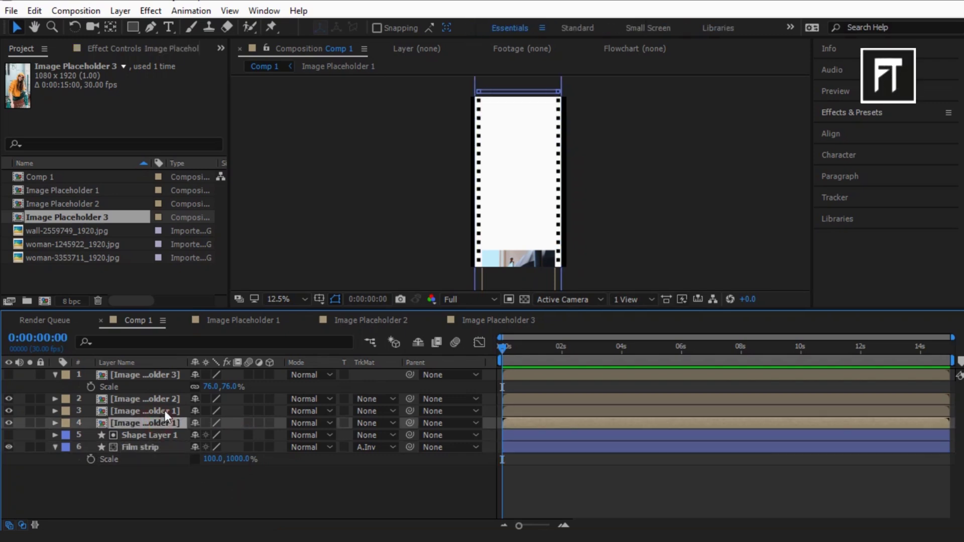
left_click(166, 403, "shift")
left_click_drag(409, 399, 163, 447)
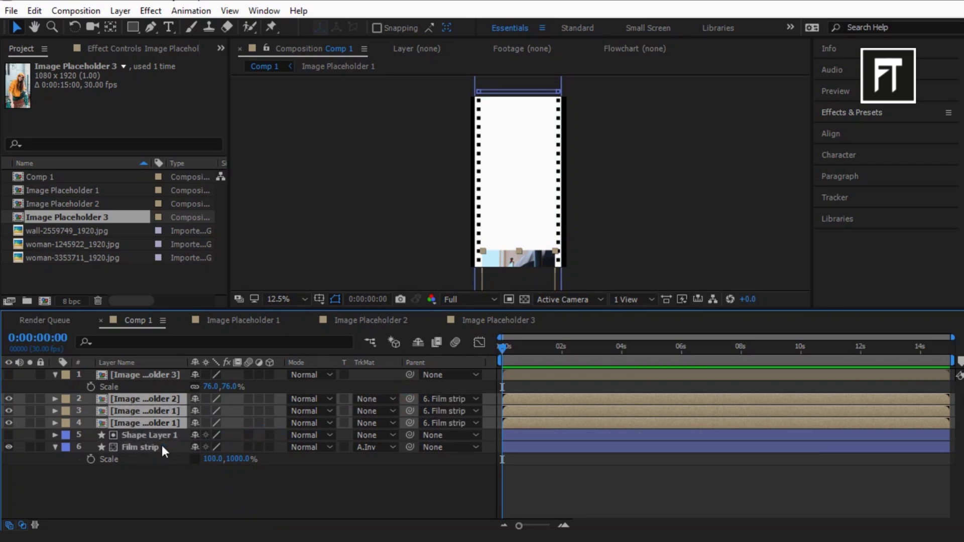
Step: Show the Image Placeholder 3 layer, duplicate it, and hide the upper copy
left_click(161, 447)
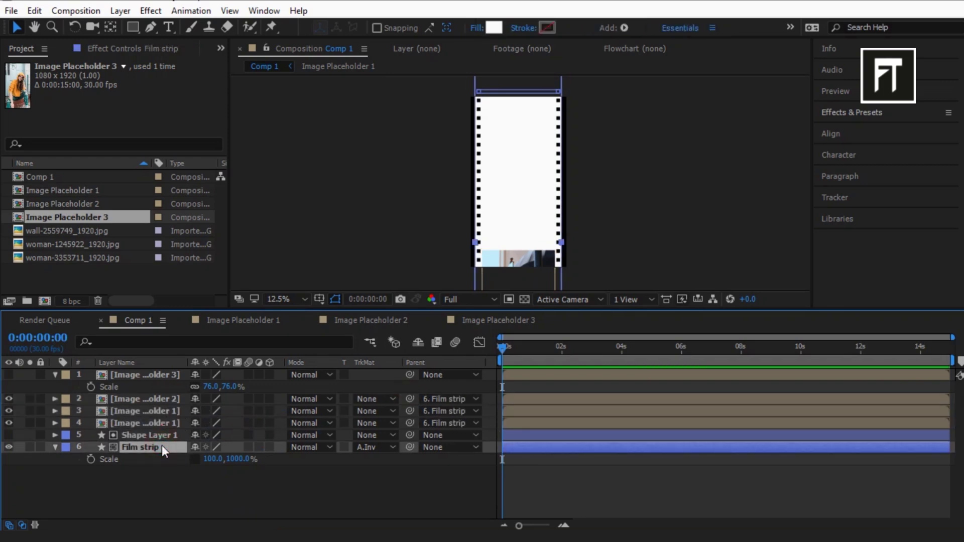
key("p")
left_click(8, 375)
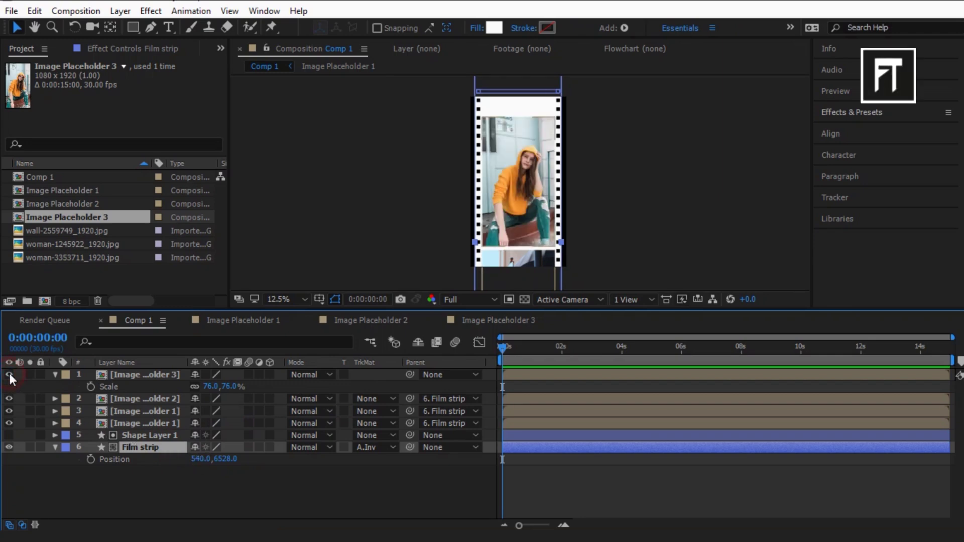
left_click(149, 376)
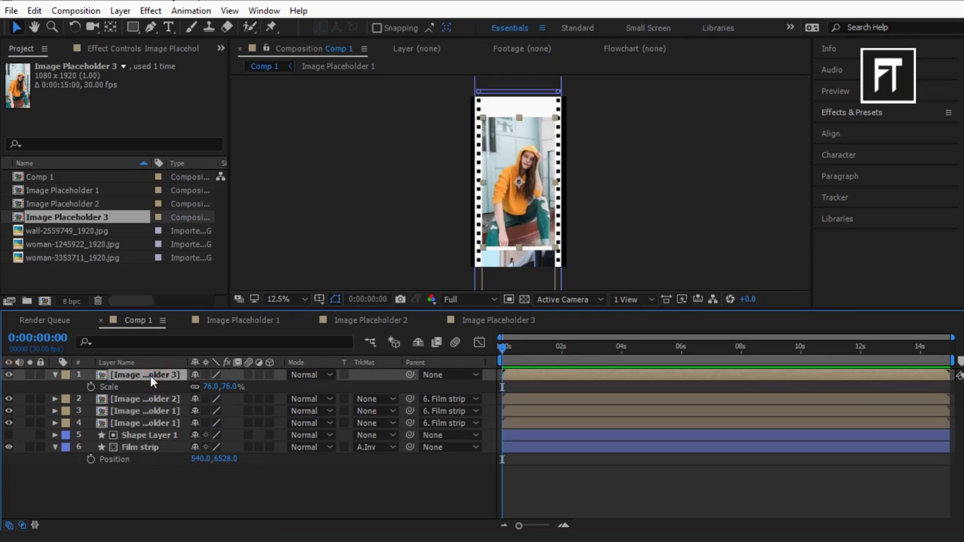
key("ctrl+d")
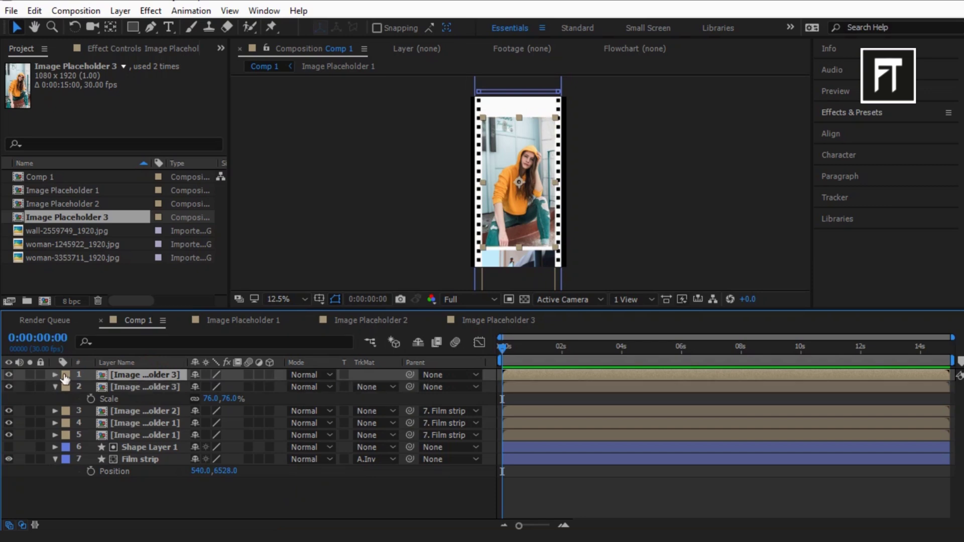
left_click(9, 375)
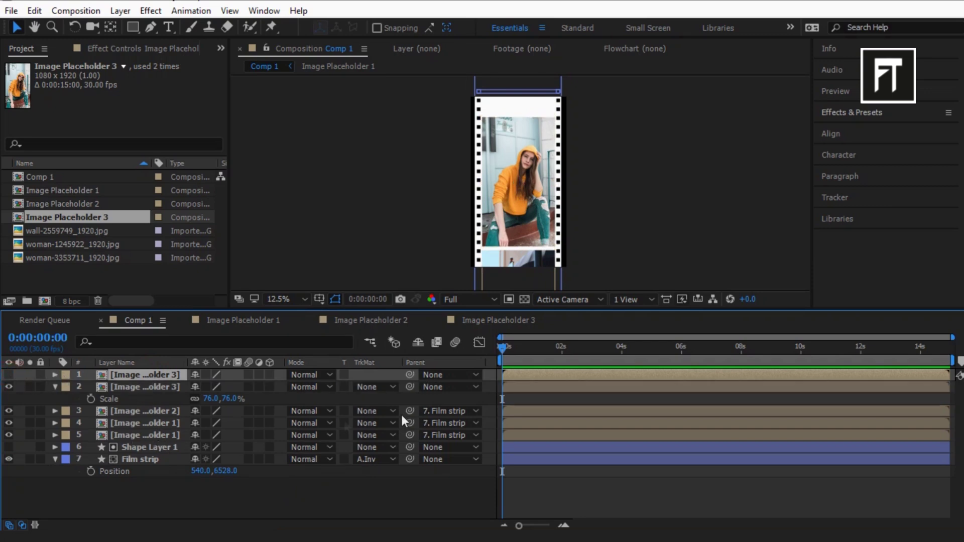
Step: Parent the visible Image Placeholder 3 layer to Film strip and move Film strip down to a Y position of 8048
left_click_drag(410, 387, 158, 462)
left_click_drag(226, 470, 480, 502)
left_click(276, 493)
left_click_drag(238, 471, 236, 471)
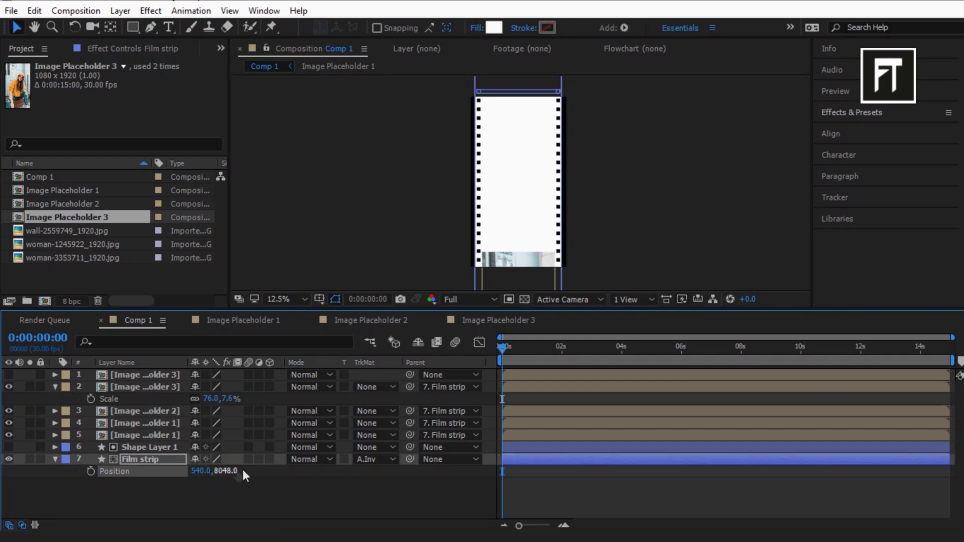
Step: Show the hidden top Image Placeholder 3 copy and parent it to Film strip
left_click(10, 375)
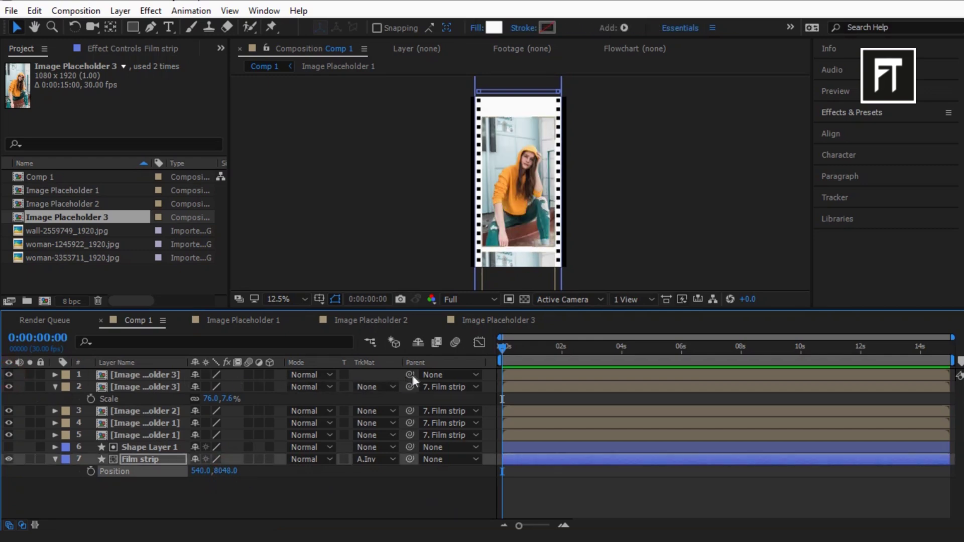
left_click_drag(410, 375, 140, 462)
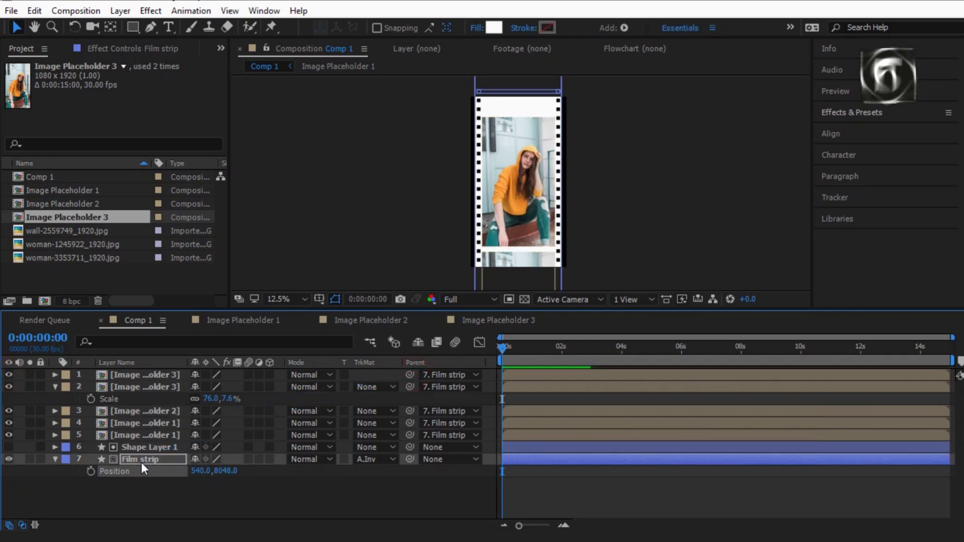
left_click(80, 475)
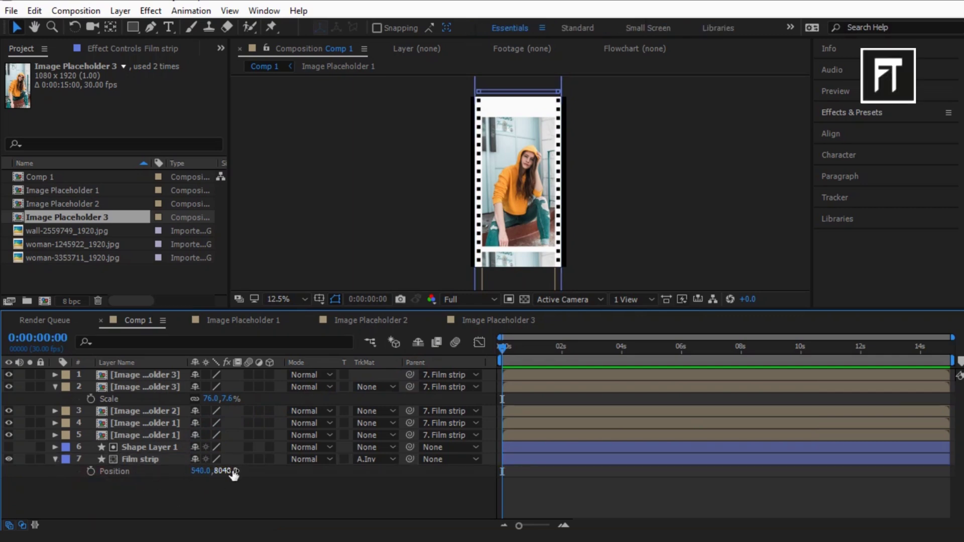
Step: Move Film strip up along Y until the lowest photo fills the frame, and collapse the layers' open properties
left_click_drag(234, 474, 3, 463)
left_click_drag(230, 472, 4, 475)
left_click(161, 491)
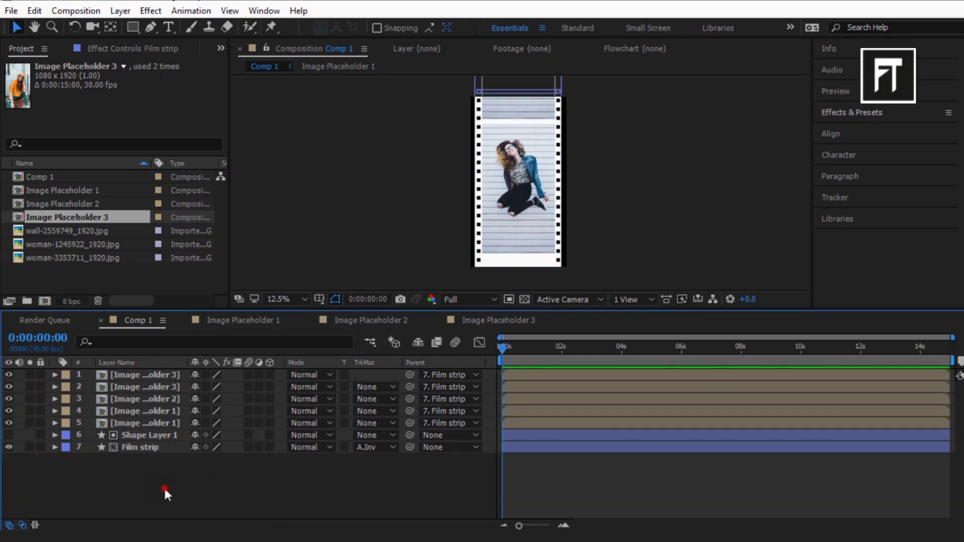
Step: Create a 1080 x 1920 px solid with color 00254F and place it beneath all other layers of Comp 1
right_click(166, 491)
mouse_move(226, 354)
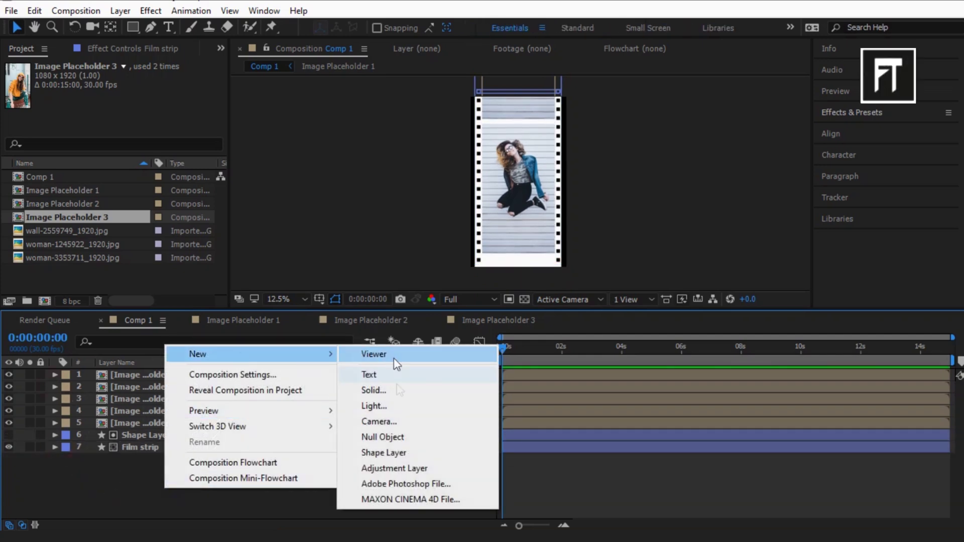
left_click(404, 393)
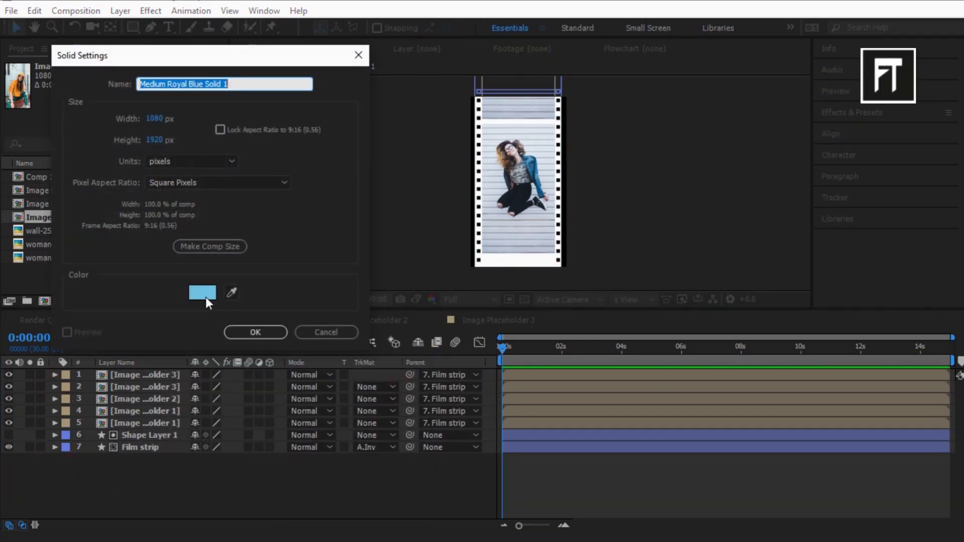
left_click(206, 297)
left_click_drag(176, 194, 354, 166)
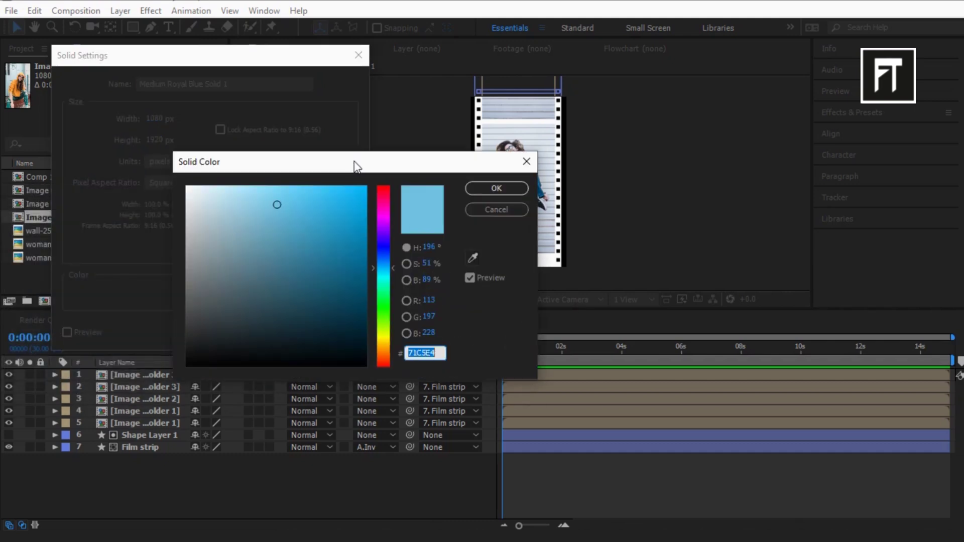
type("00254F")
left_click(496, 188)
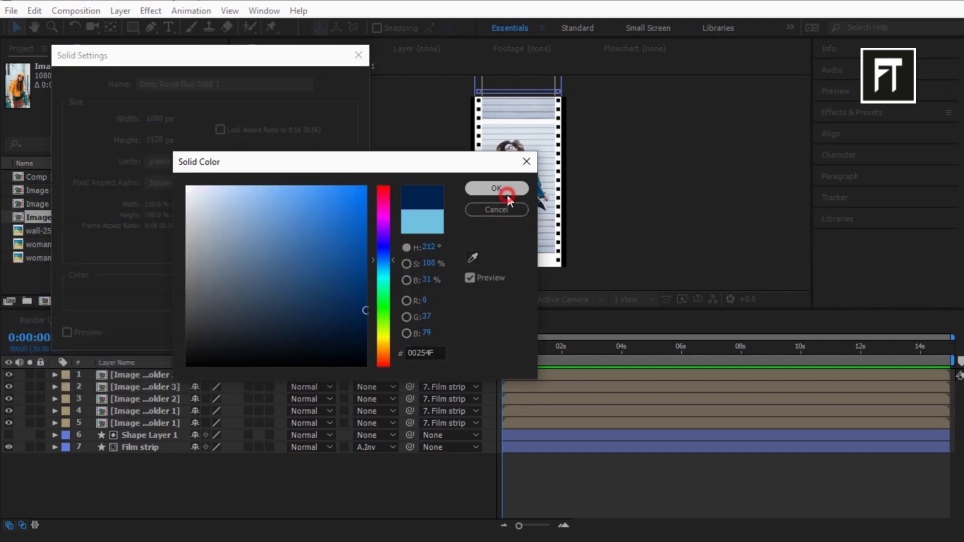
left_click(254, 332)
left_click_drag(142, 375, 153, 489)
left_click(156, 489)
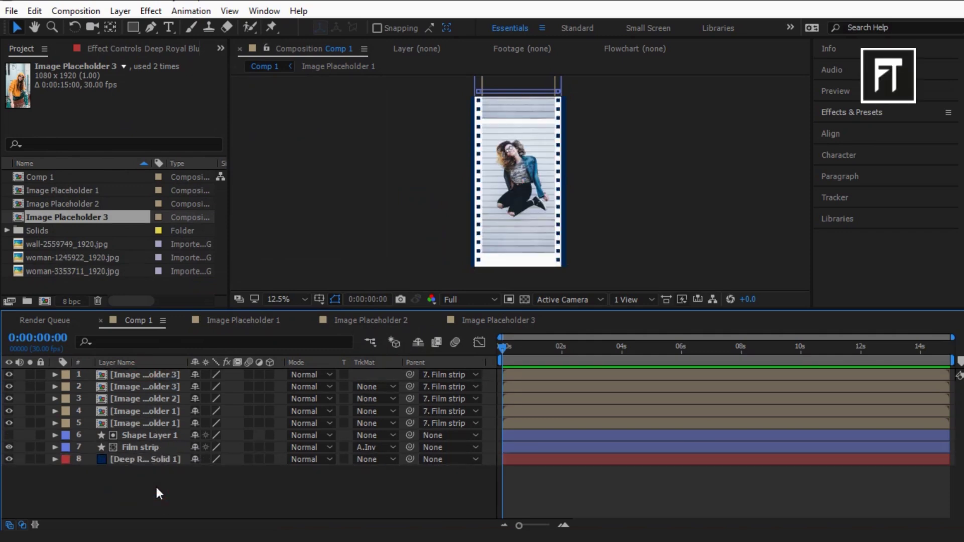
Step: Add a new shape layer and draw a white rectangle covering the whole composition frame
left_click(135, 28)
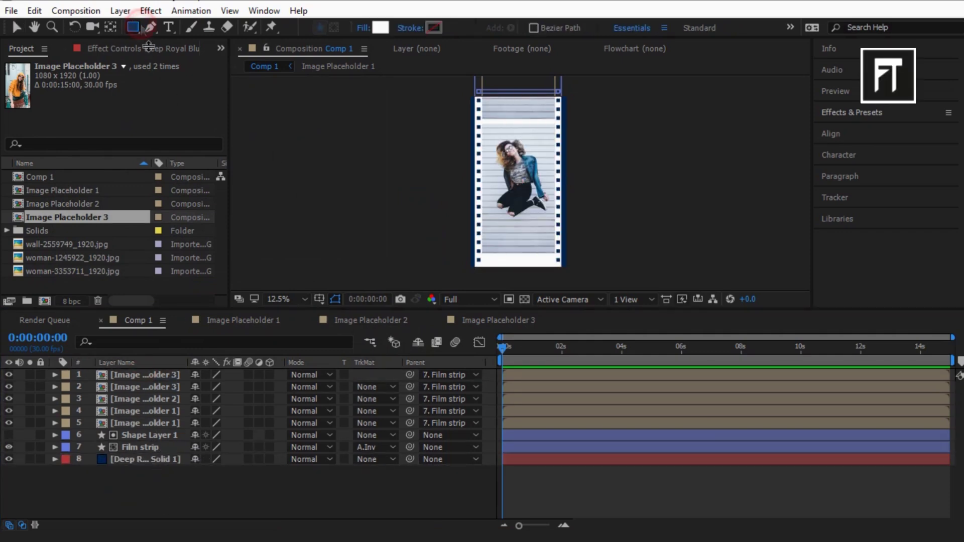
right_click(189, 495)
mouse_move(255, 362)
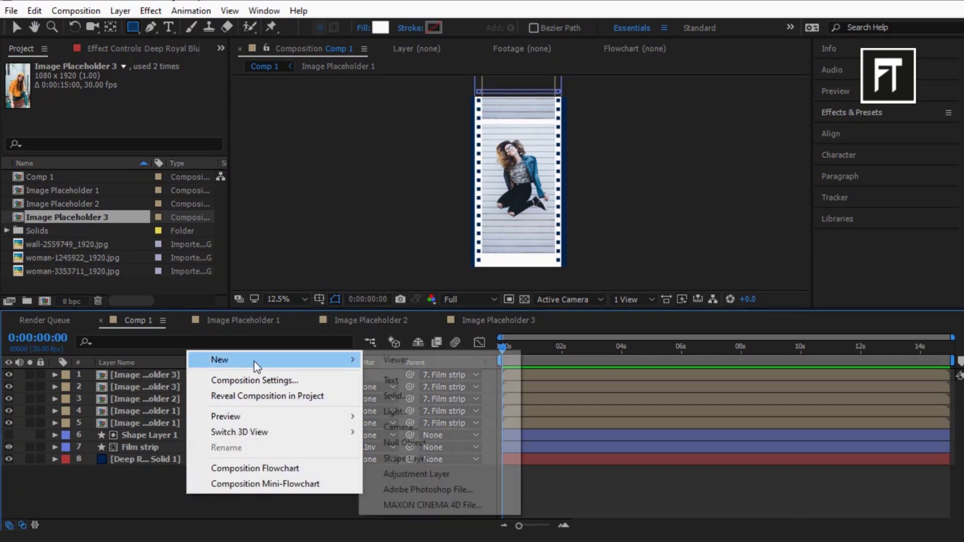
left_click(419, 457)
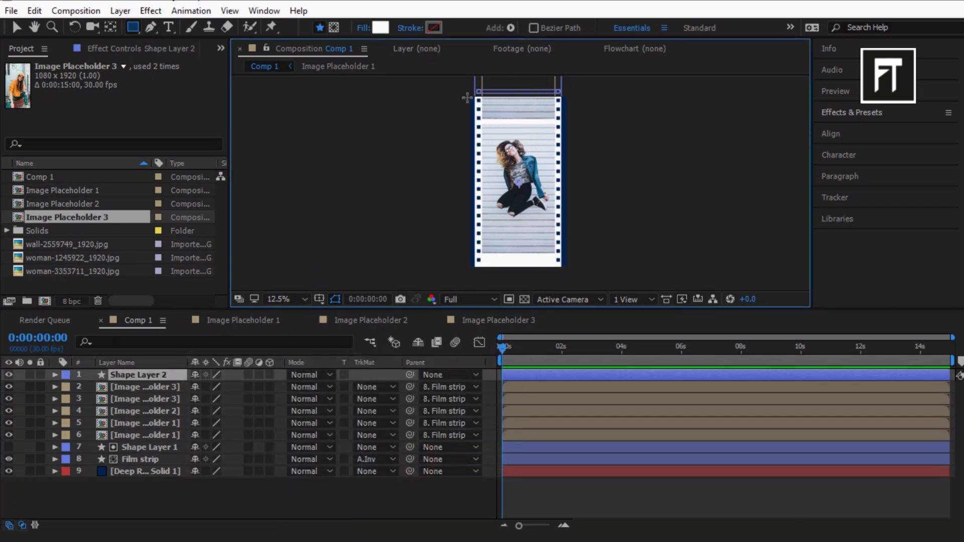
left_click(287, 298)
left_click(312, 60)
left_click_drag(466, 86, 576, 280)
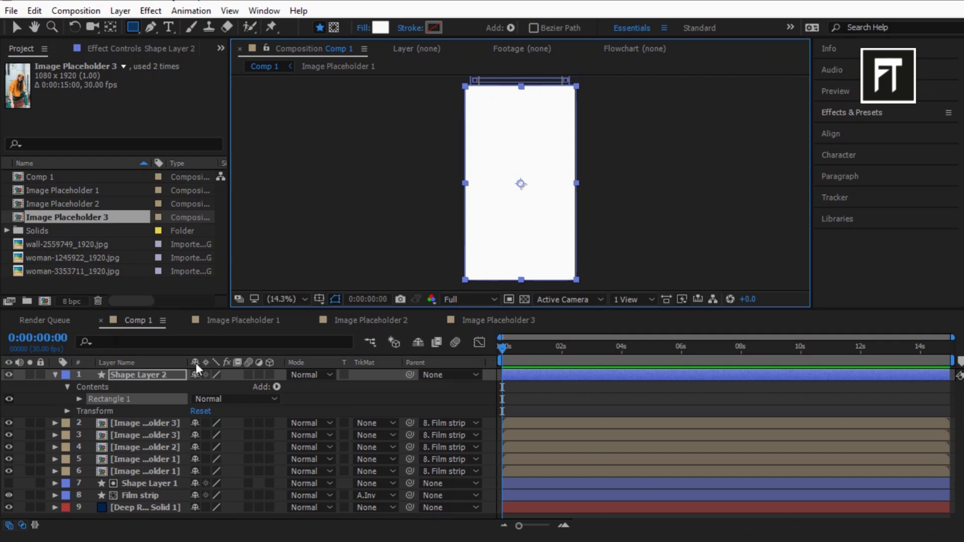
Step: Draw a closed four-point Pen mask on Shape Layer 2 that keeps only the rectangle's lower part below a slanted edge
left_click(159, 376)
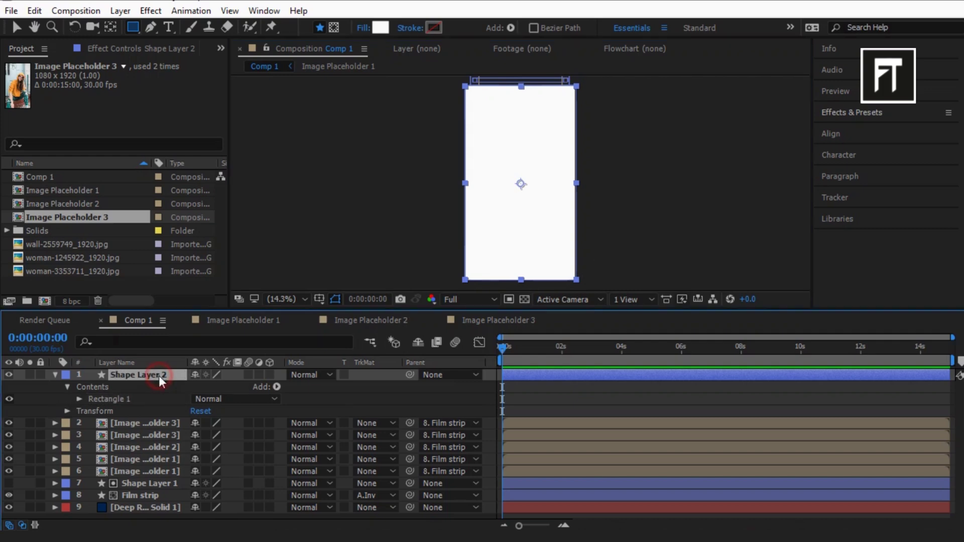
left_click(152, 27)
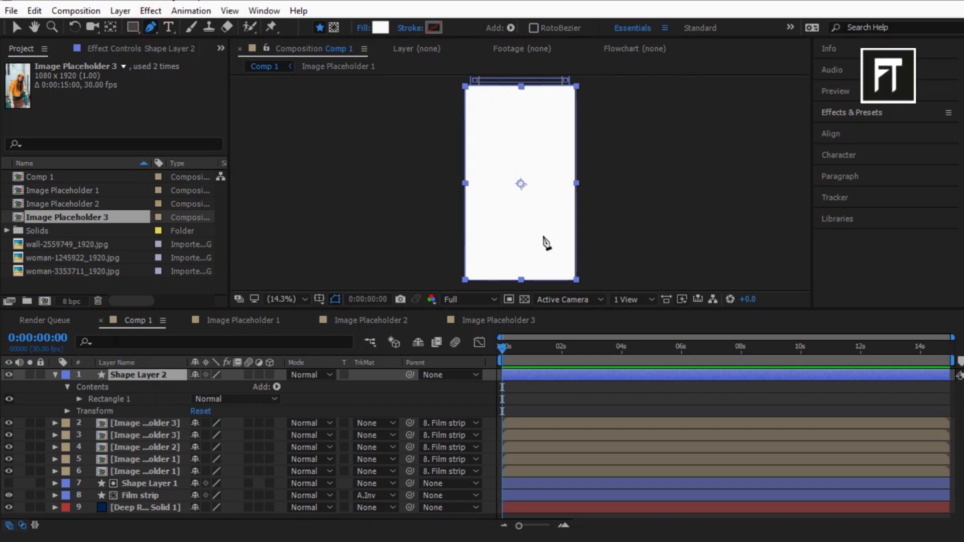
key("comma")
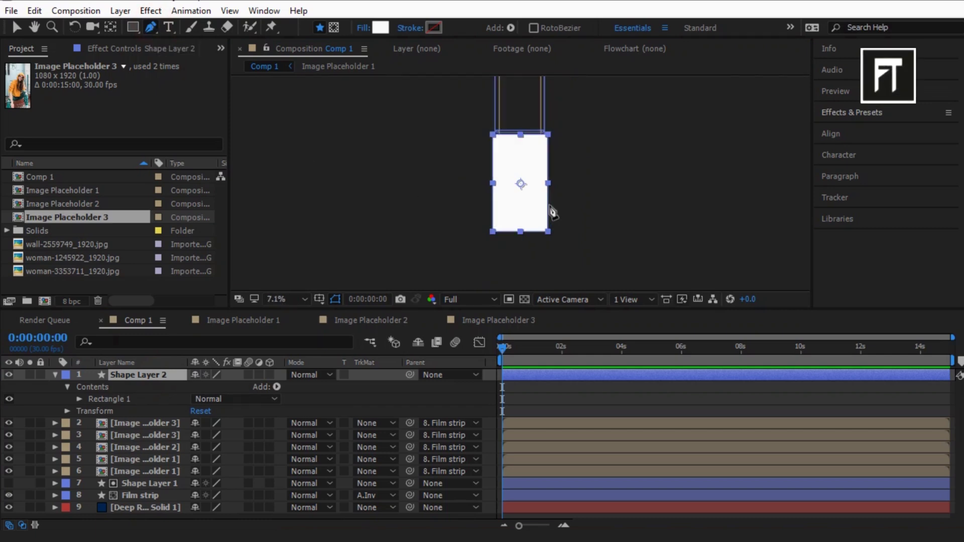
left_click(335, 27)
key("period")
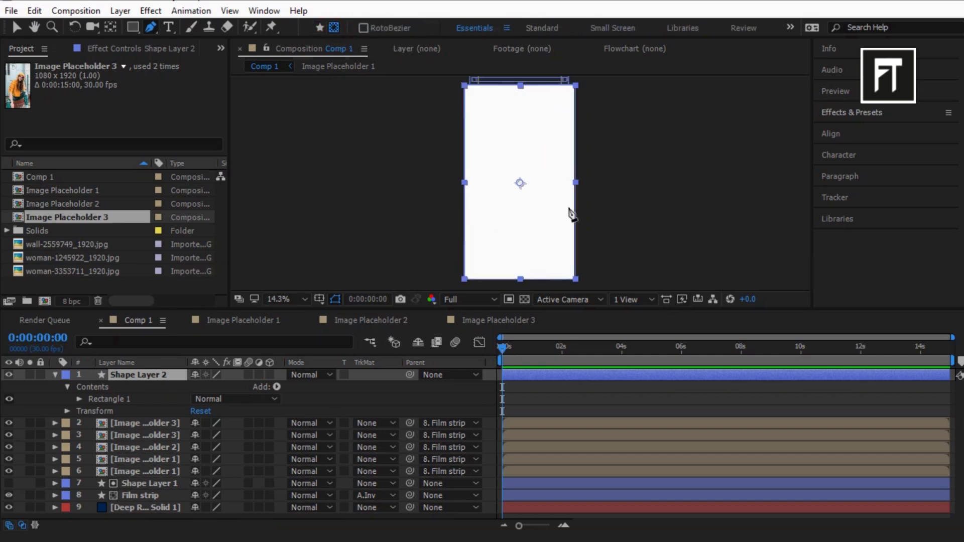
left_click(576, 184)
key("comma")
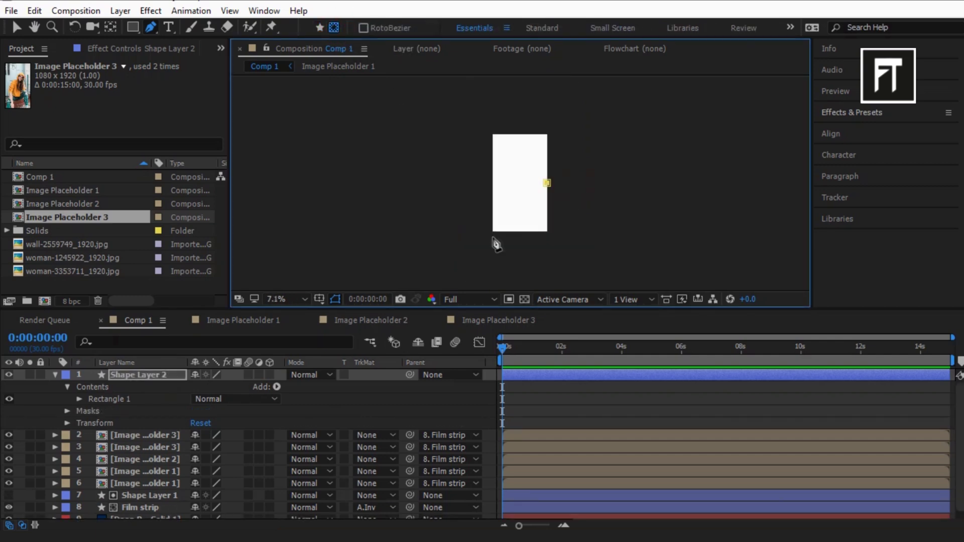
left_click(446, 231)
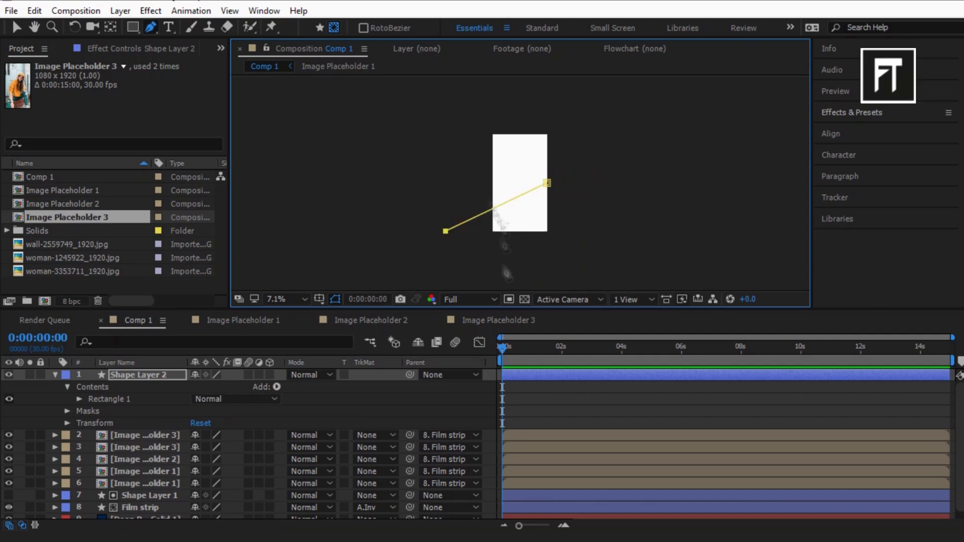
left_click(493, 281)
left_click(583, 241)
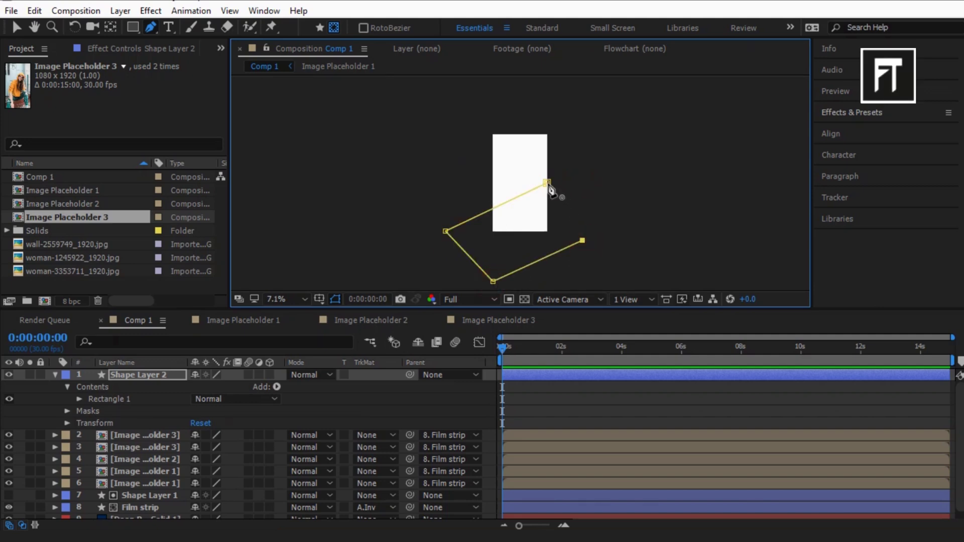
left_click(548, 183)
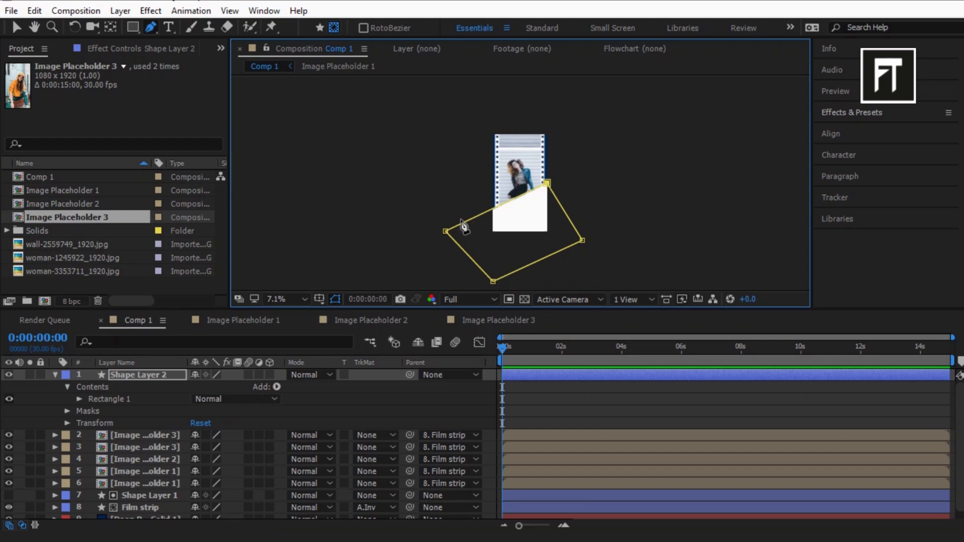
Step: Adjust the leftmost corner of Shape Layer 2's mask along the slanted edge and set Mask Feather to 652 pixels
left_click_drag(450, 231, 461, 225)
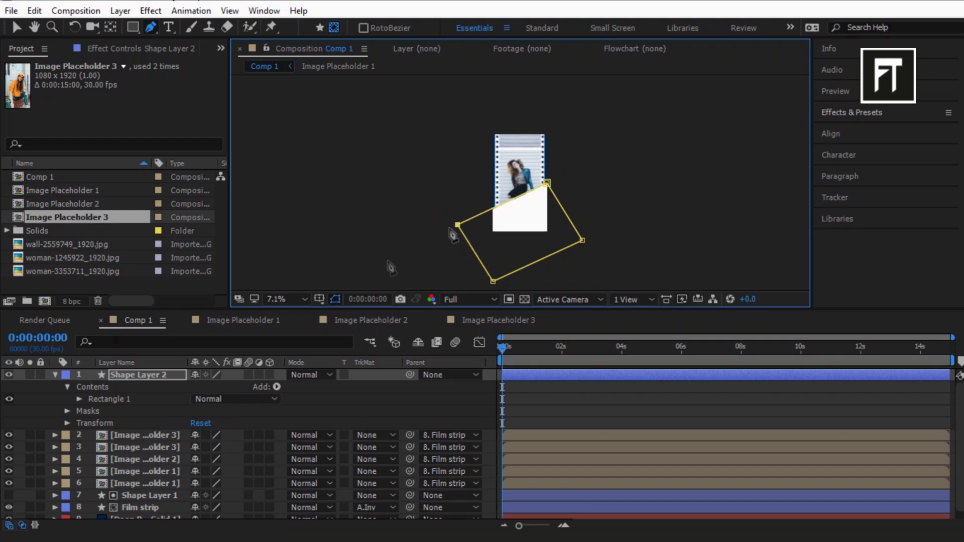
left_click(67, 387)
left_click(68, 399)
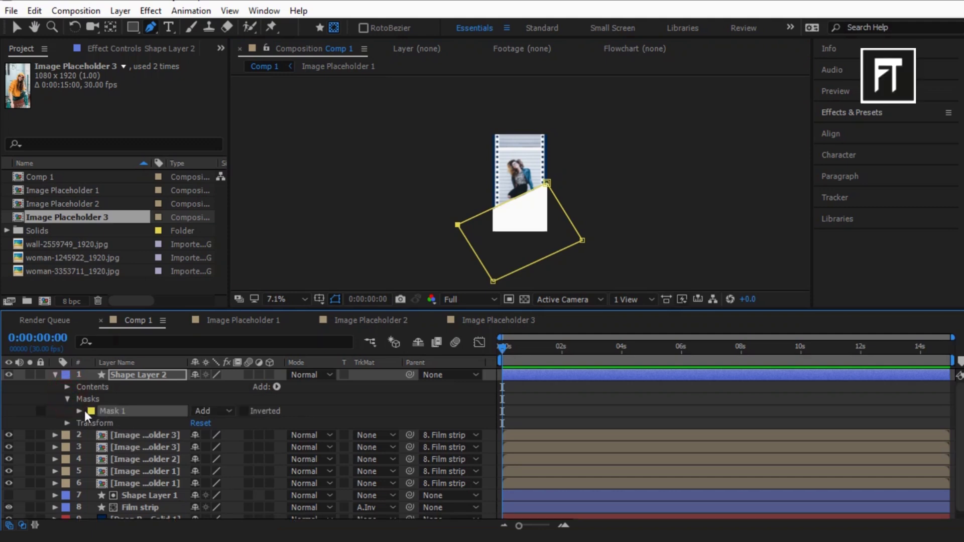
left_click(80, 411)
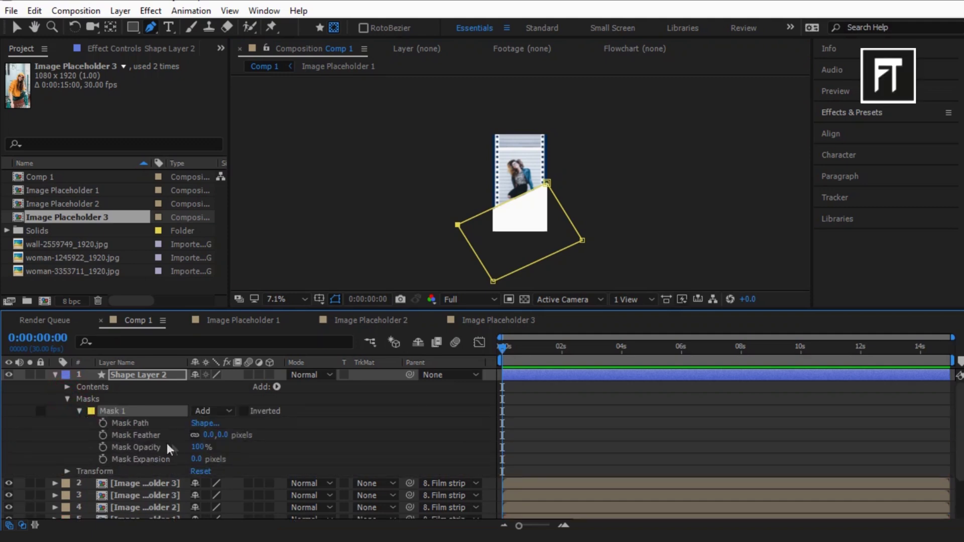
left_click(208, 436)
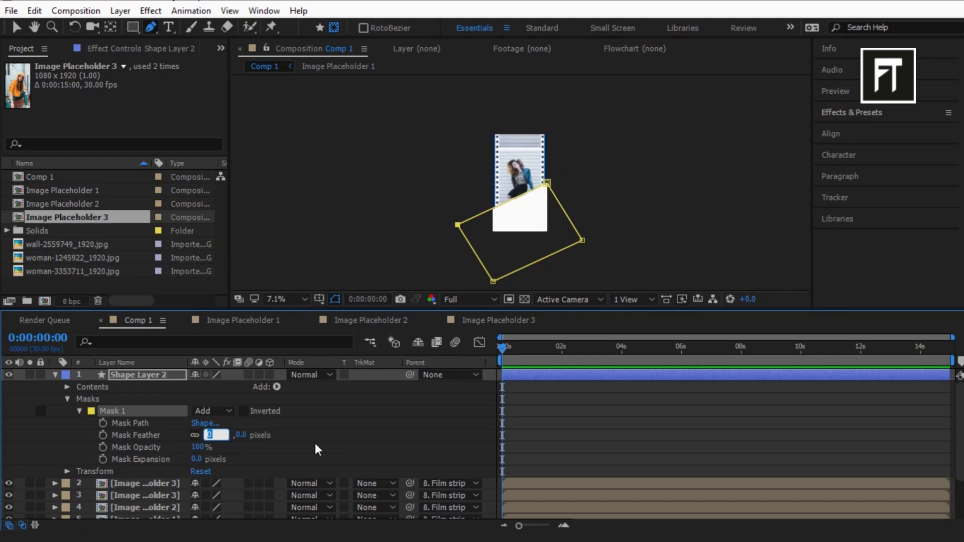
type("652")
key("Return")
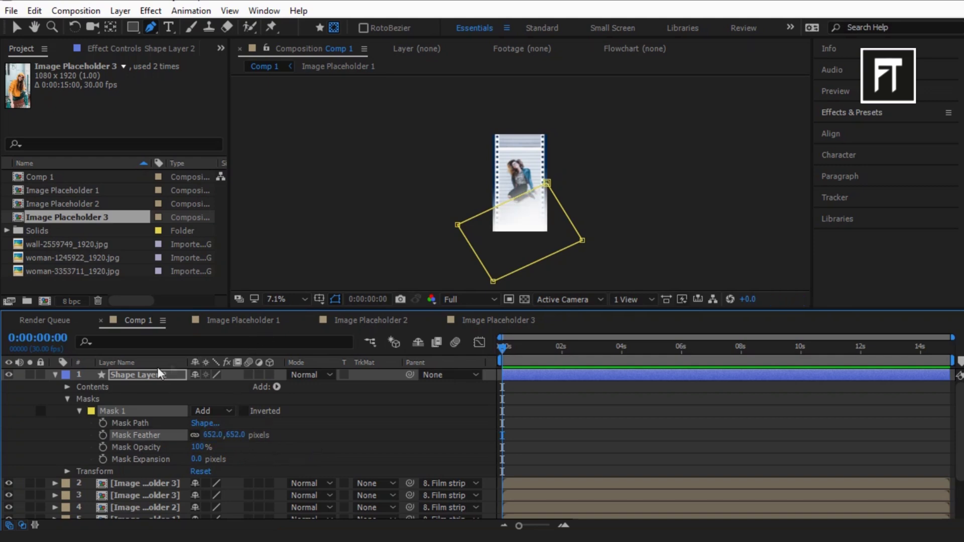
Step: Set the fill color of Shape Layer 2 to FF0568
left_click(134, 376)
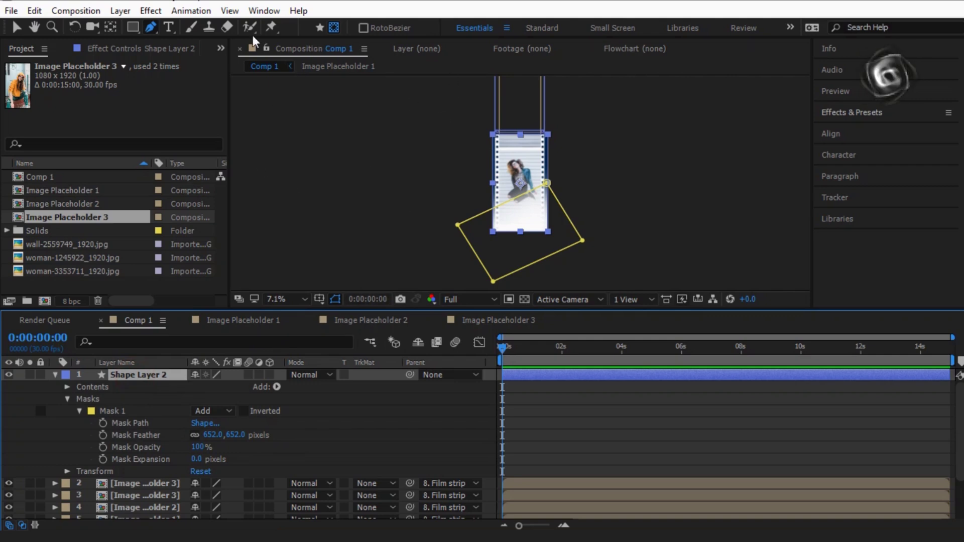
left_click(17, 27)
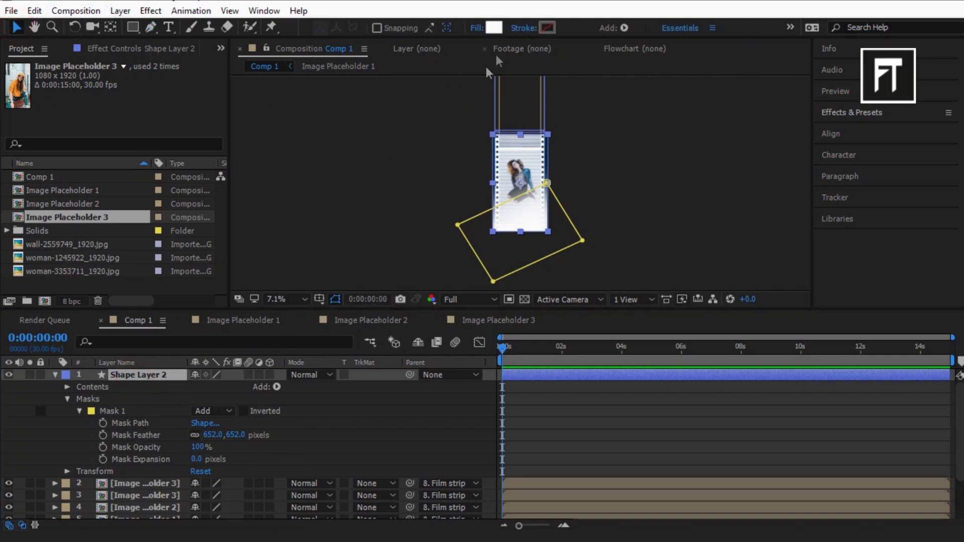
left_click(494, 28)
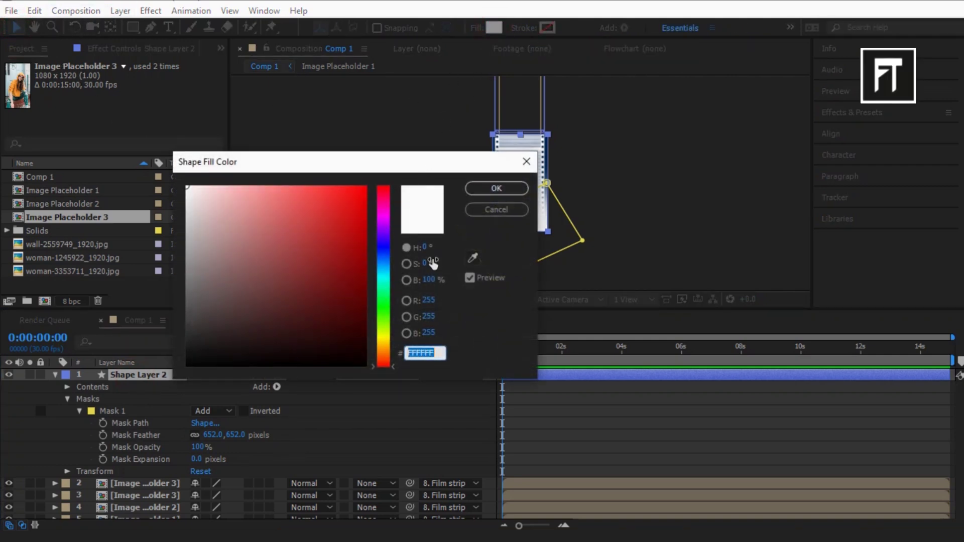
type("FF0568")
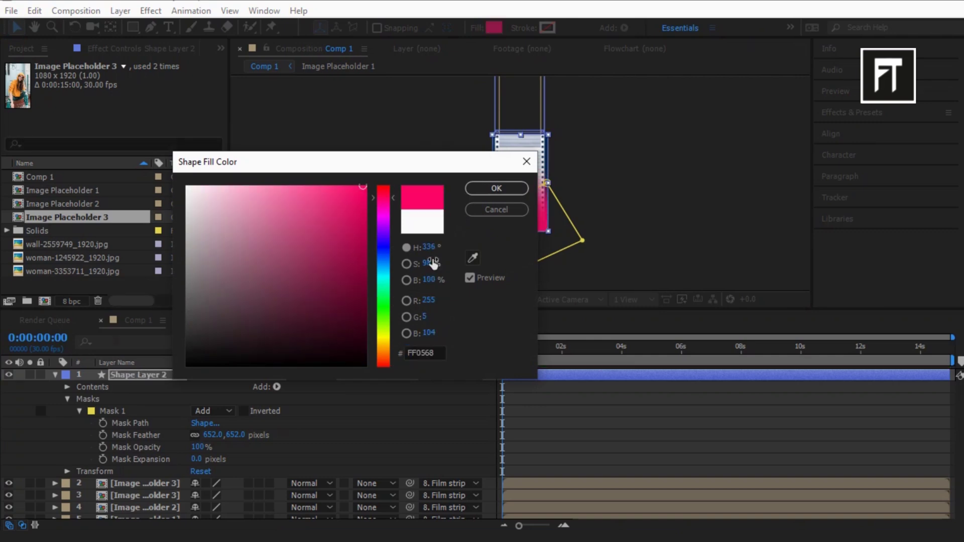
key("Return")
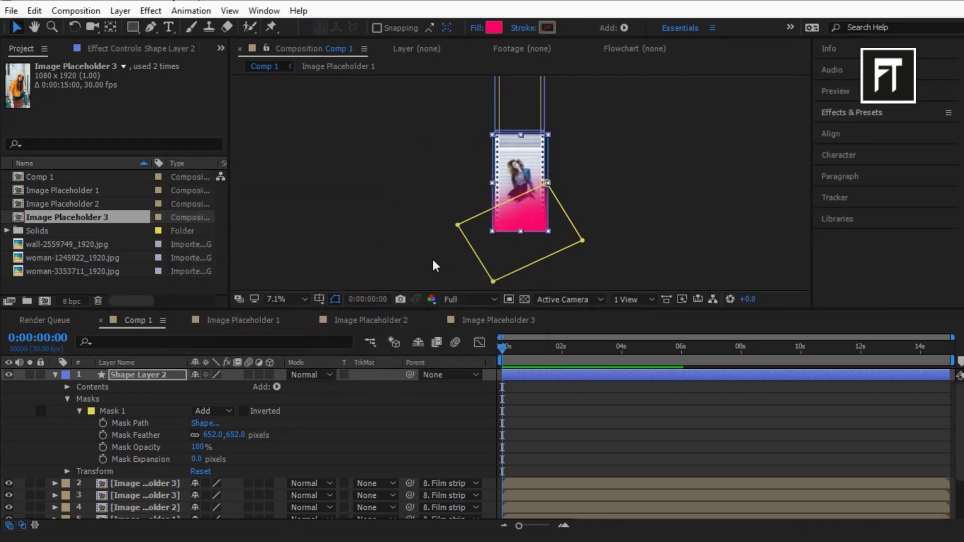
Step: Collapse Shape Layer 2's properties and rename the layer as Bottom
left_click(281, 298)
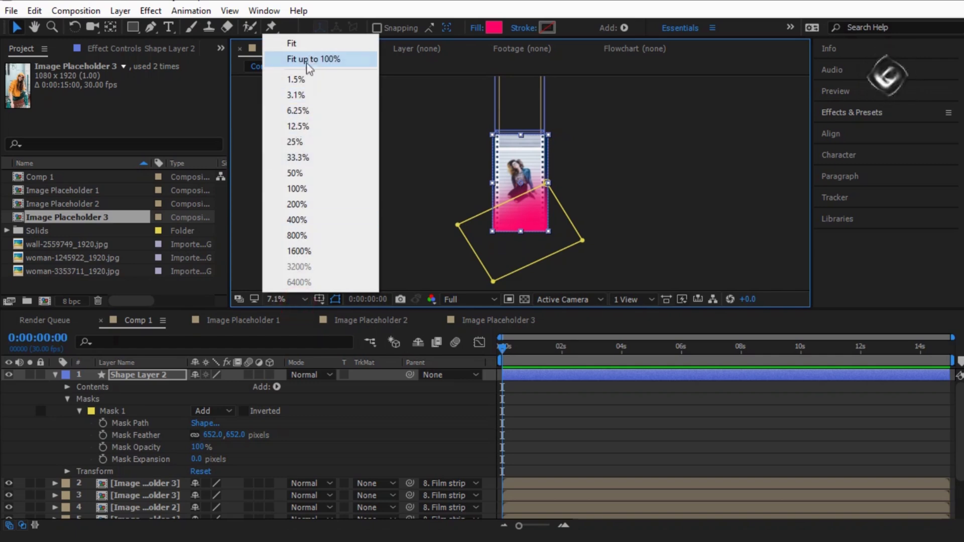
left_click(304, 62)
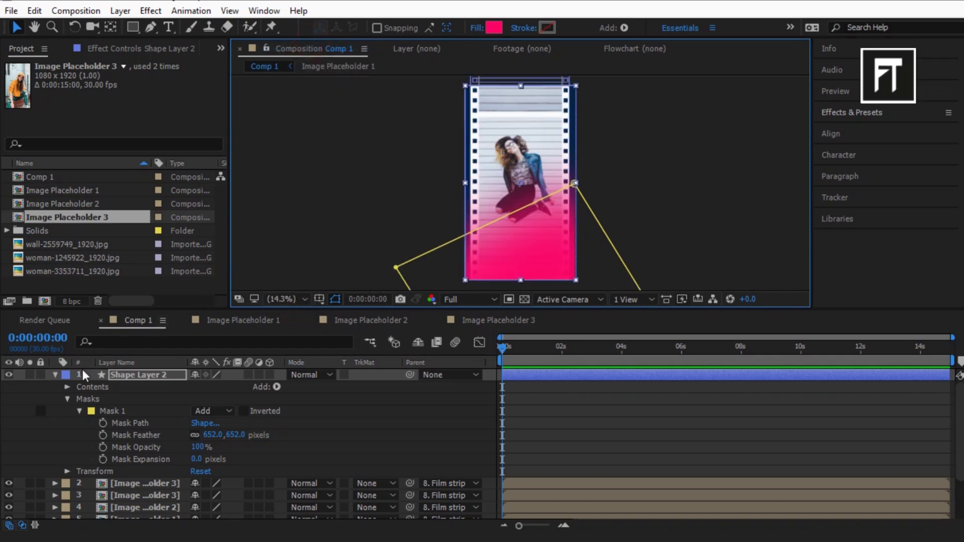
left_click(55, 376)
right_click(129, 375)
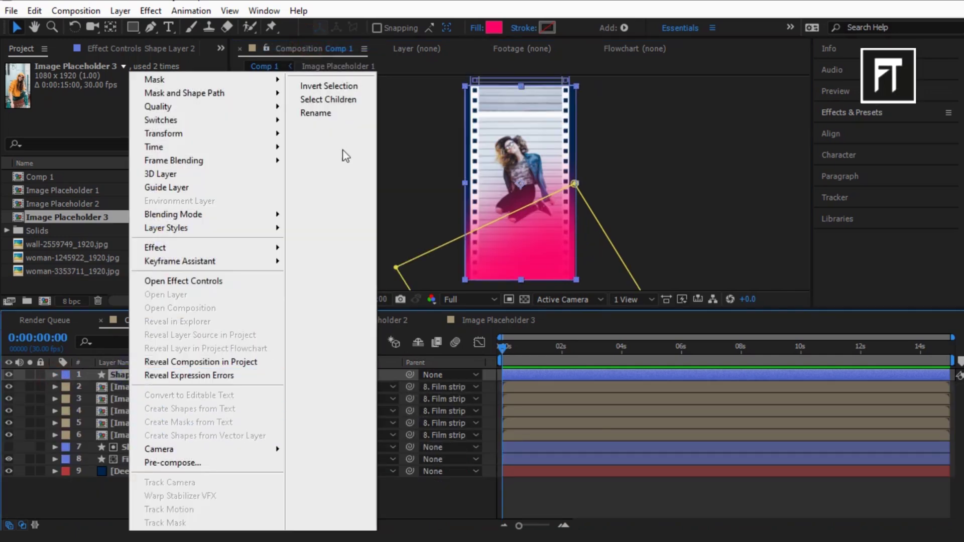
left_click(356, 115)
type("Bottom")
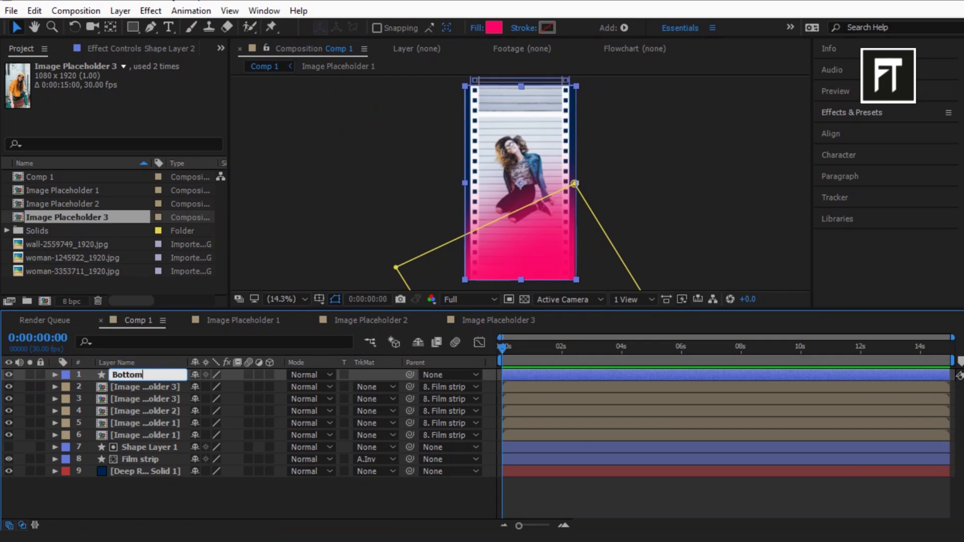
key("Return")
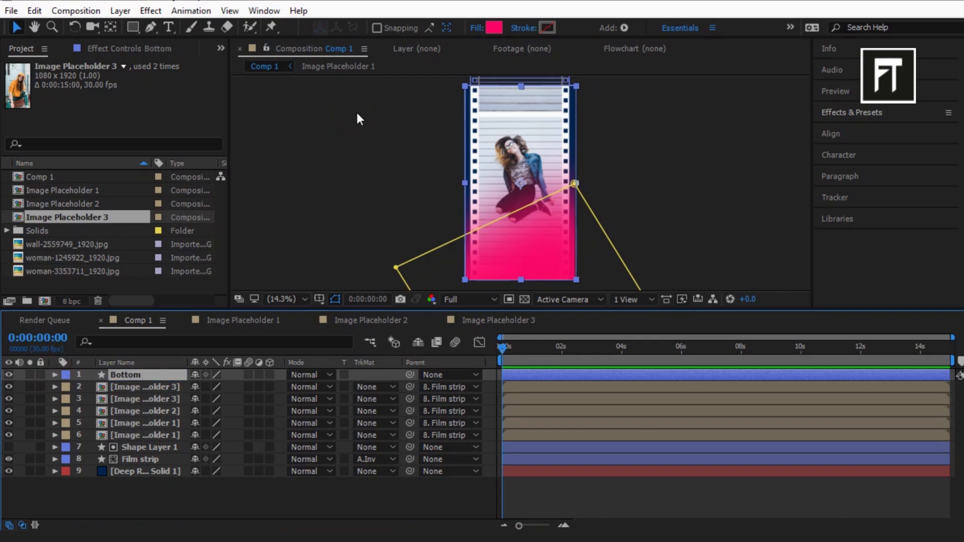
Step: Add white text layers "enjoy every day" in 53 px Montserrat Regular and, below it, "lifestyle" in 128 px Myriad Pro Bold Condensed
right_click(198, 485)
left_click(406, 396)
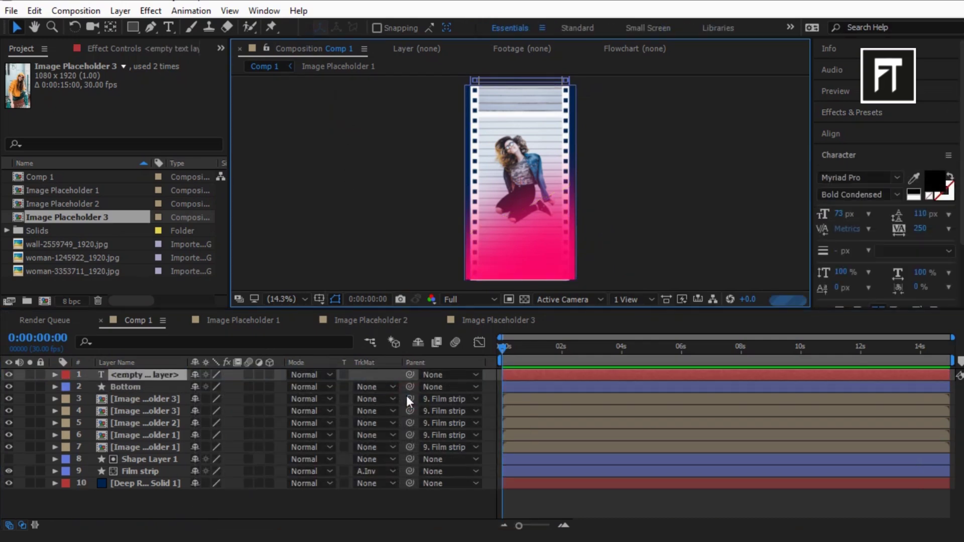
type("enjoy every day")
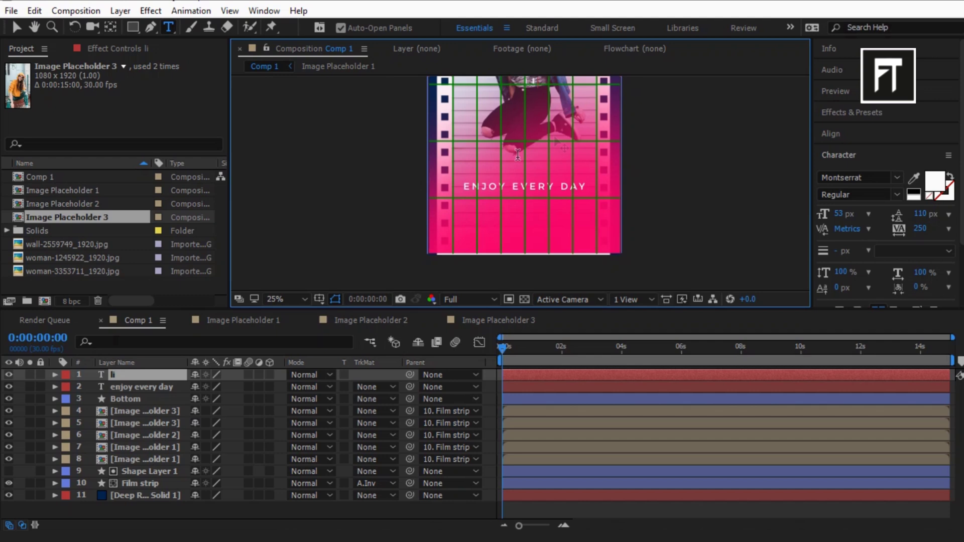
type("lifestyle")
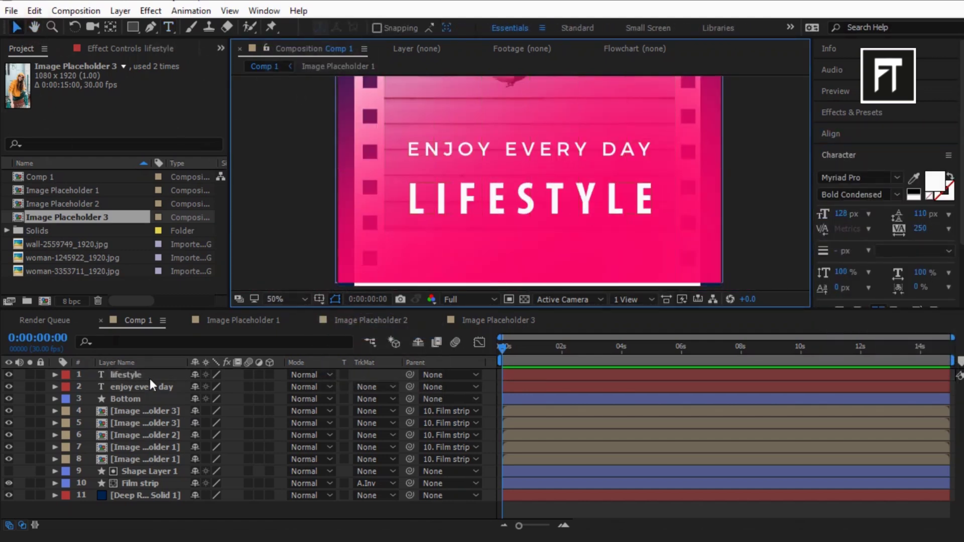
Step: Apply the Typewriter animation preset to the "enjoy every day" layer, preview it and reveal its keyframes
left_click(911, 113)
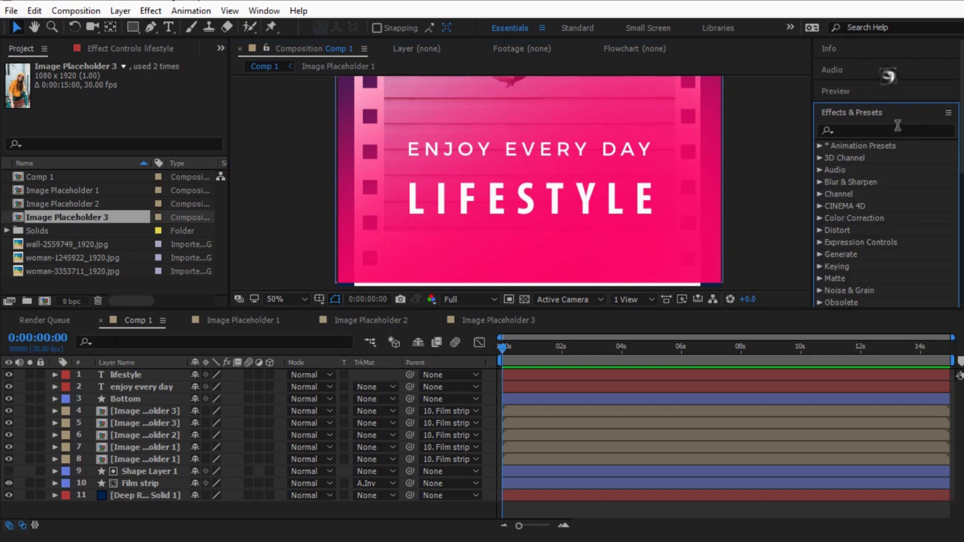
left_click(895, 129)
type("type")
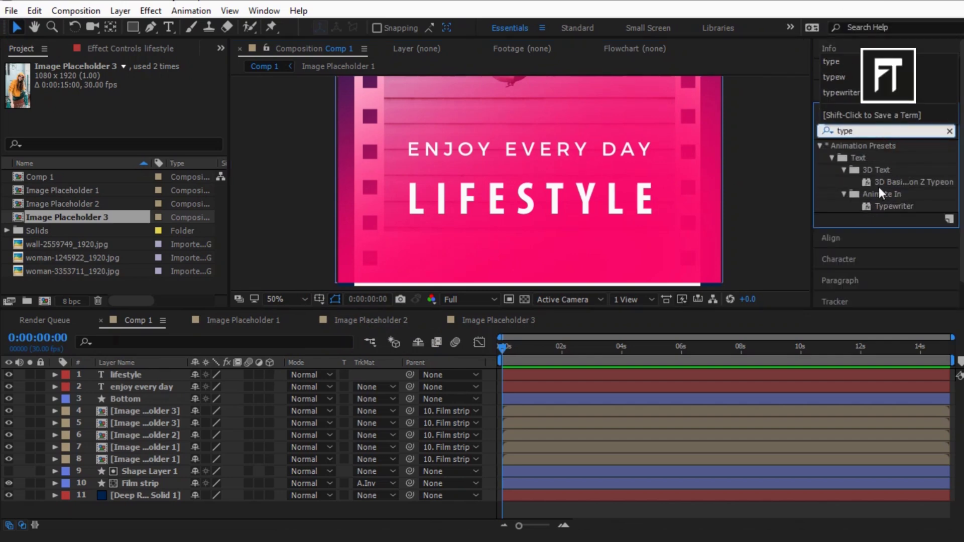
left_click_drag(887, 203, 152, 387)
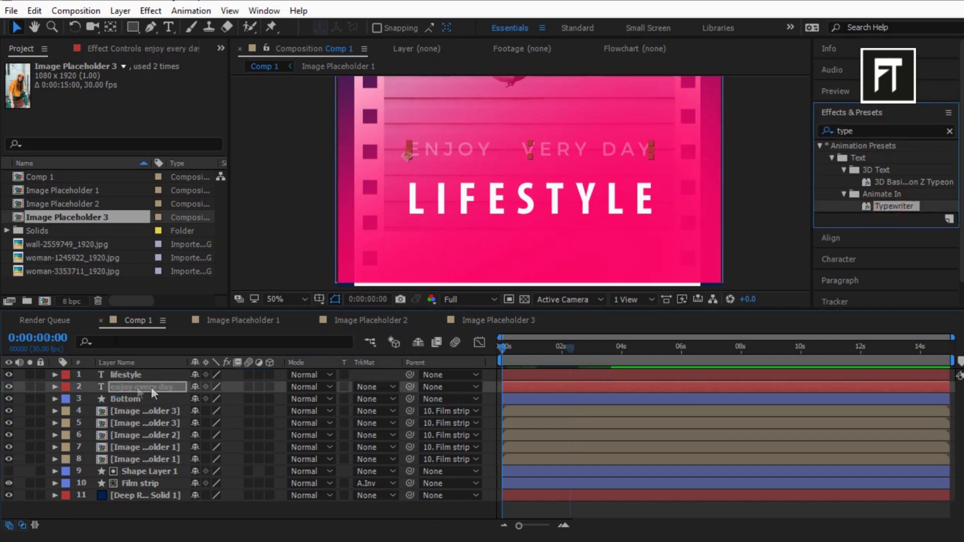
key("space")
key("u")
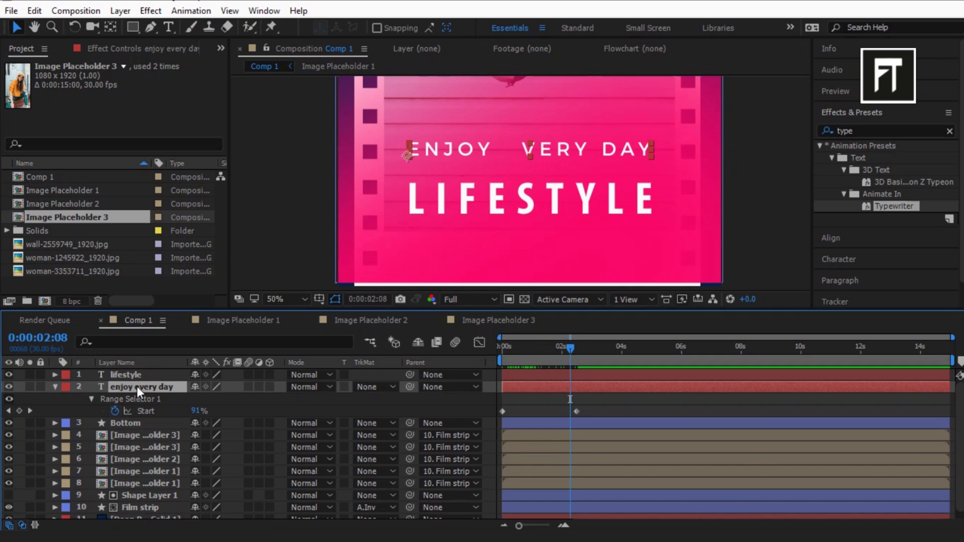
Step: Add a 100% Opacity keyframe to the "enjoy every day" layer and place it at 0:00:00:21
key("t")
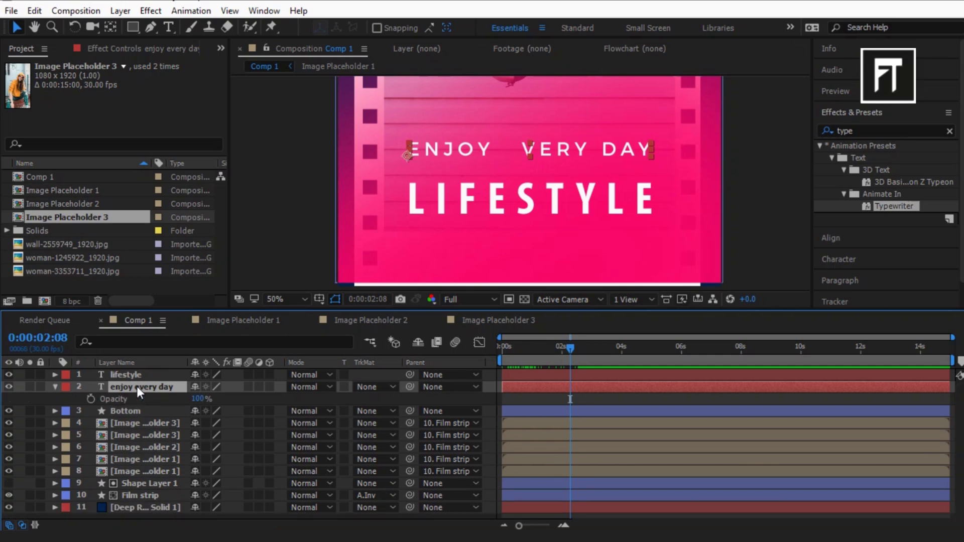
key("equal")
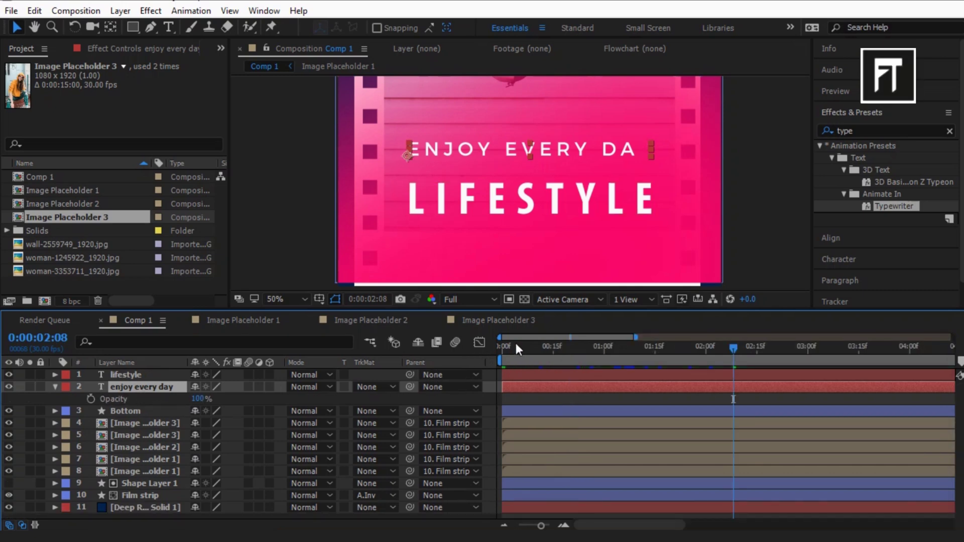
key("Home")
left_click(152, 384)
key("u")
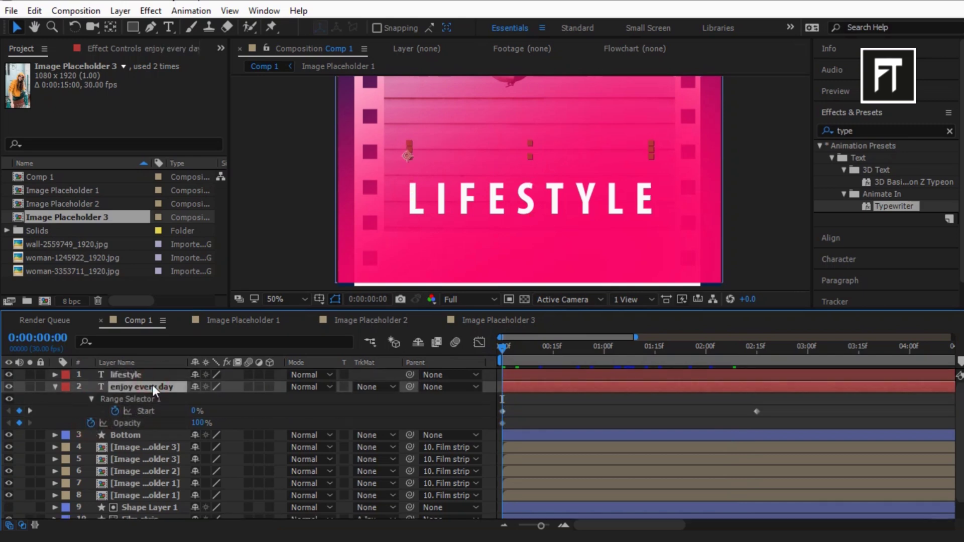
left_click(568, 351)
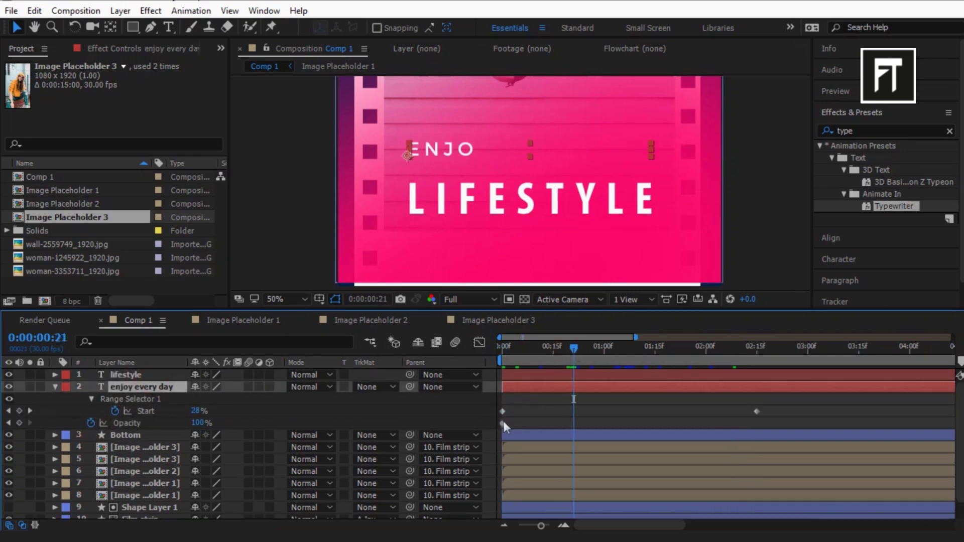
left_click_drag(502, 423, 573, 423)
Step: Keyframe the "enjoy every day" layer's Opacity at 40% on 0:00:00:24 and 80% on 0:00:00:27
mouse_move(635, 337)
left_mouse_down()
mouse_move(569, 333)
mouse_move(592, 341)
mouse_move(575, 346)
mouse_move(625, 347)
left_mouse_up()
left_click(201, 423)
type("40")
key("Return")
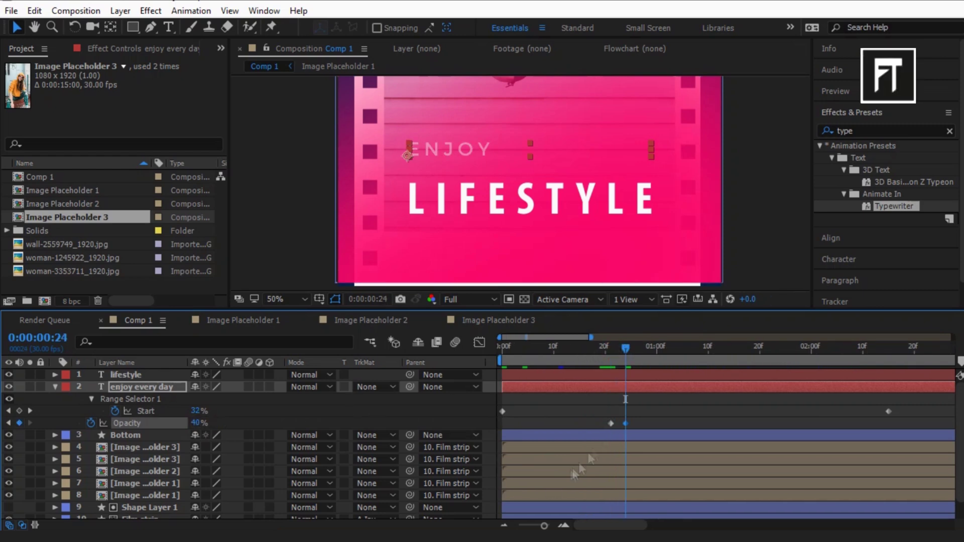
left_click(642, 348)
left_click(201, 422)
type("80")
key("Return")
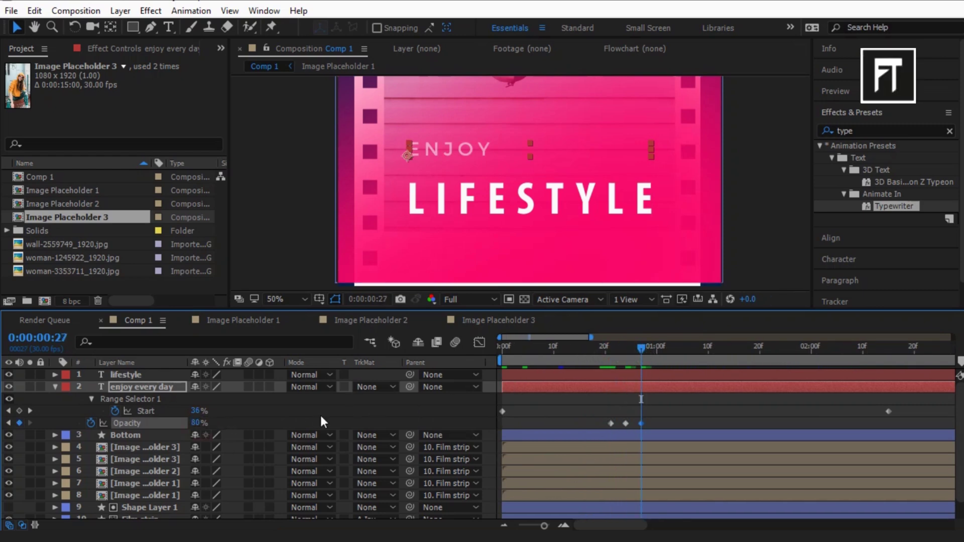
Step: Keyframe the "enjoy every day" layer's Opacity at 19% on 0:00:01:00 and 70% on 0:00:01:03
left_click(657, 347)
left_click(201, 422)
type("19")
key("Return")
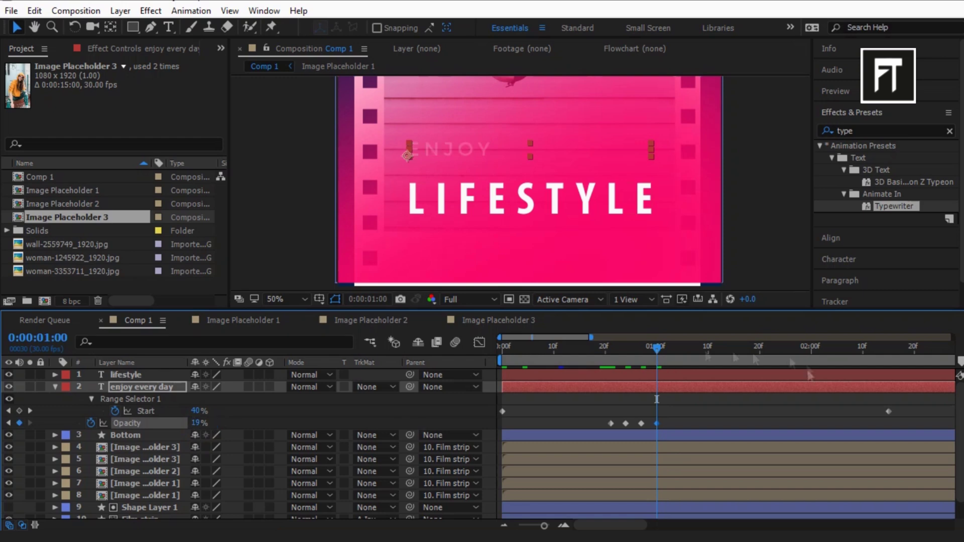
left_click(677, 348)
left_click_drag(678, 352, 672, 352)
left_click(200, 423)
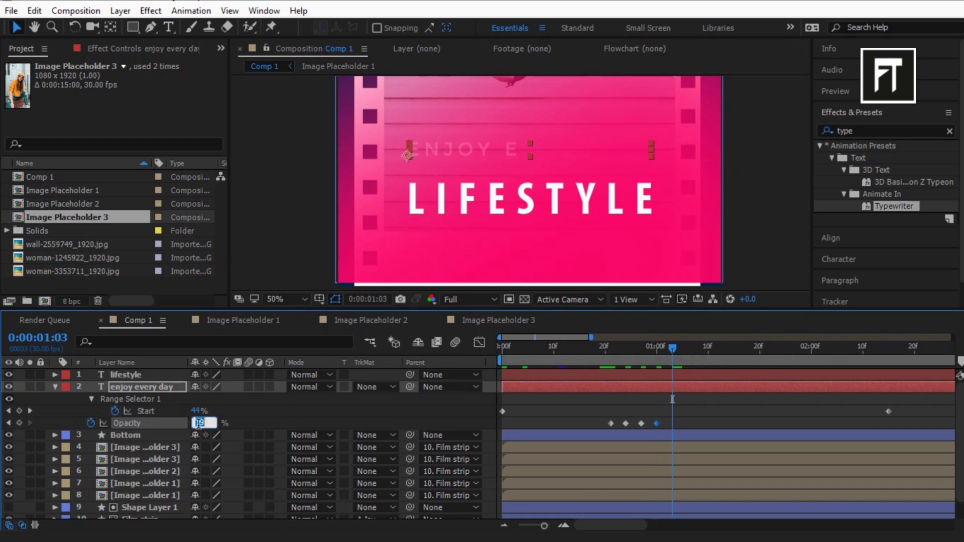
key("Return")
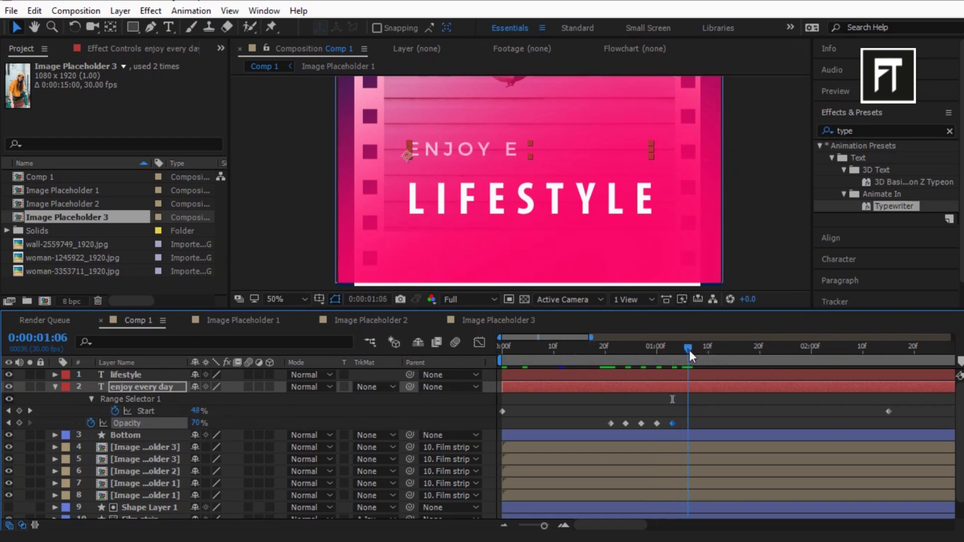
Step: Keyframe the "enjoy every day" layer's Opacity at 20% on 0:00:01:05 and 100% on 0:00:01:07
left_click_drag(689, 351, 682, 351)
left_click(198, 423)
type("2")
key("Return")
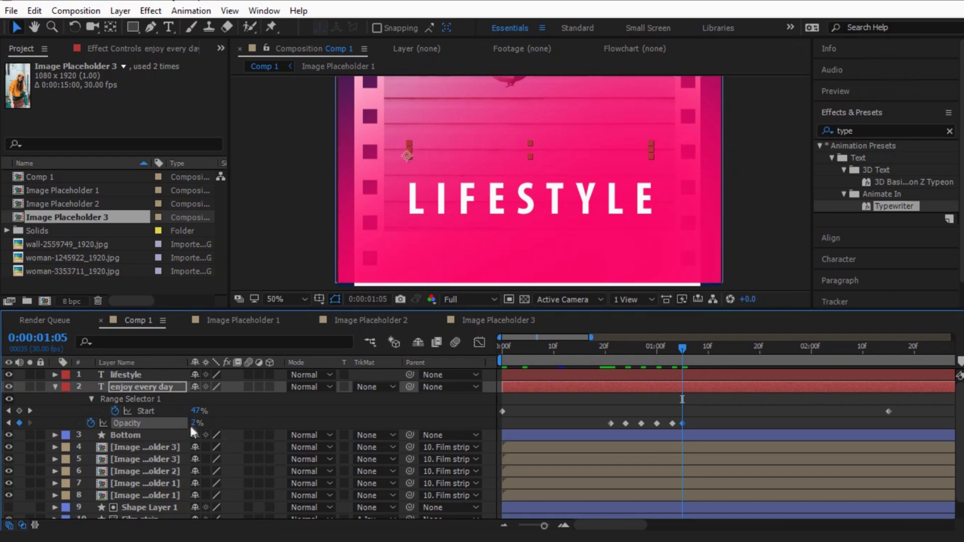
type("0")
key("Return")
left_click_drag(686, 350, 694, 350)
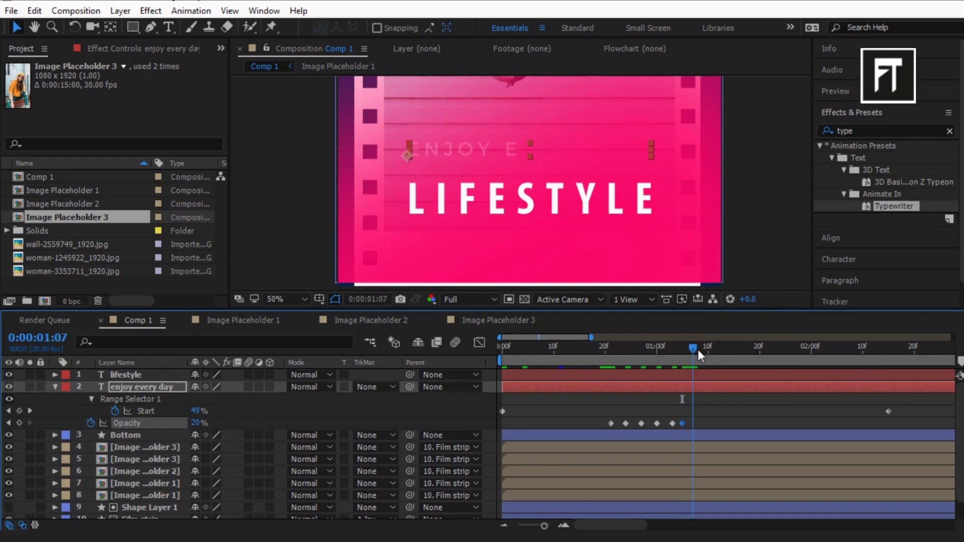
left_click(195, 424)
key("Return")
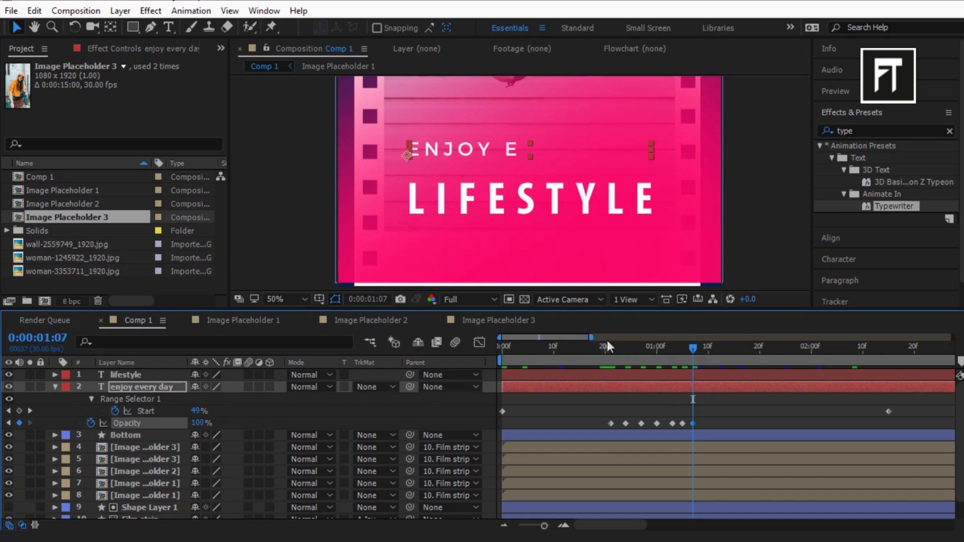
Step: Show a longer span of the timeline and play back the text's flicker animation
left_click_drag(593, 337, 885, 338)
left_click(835, 91)
left_click(851, 111)
left_click(884, 107)
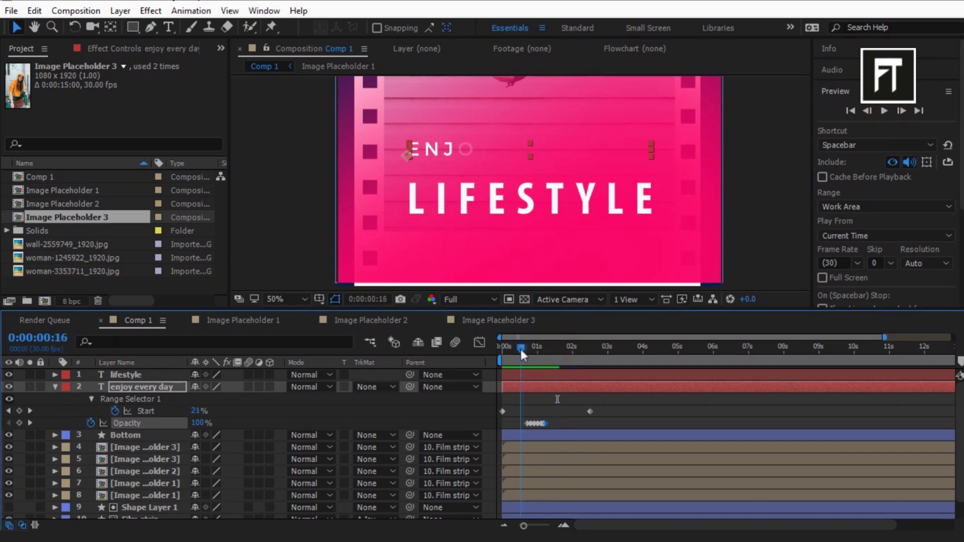
Step: Retime the "enjoy every day" layer's Start keyframes to run from 0:00:00:20 to just past the last Opacity keyframe, and play back the reveal
left_click_drag(519, 347, 502, 347)
left_click_drag(613, 401, 528, 413)
key("=")
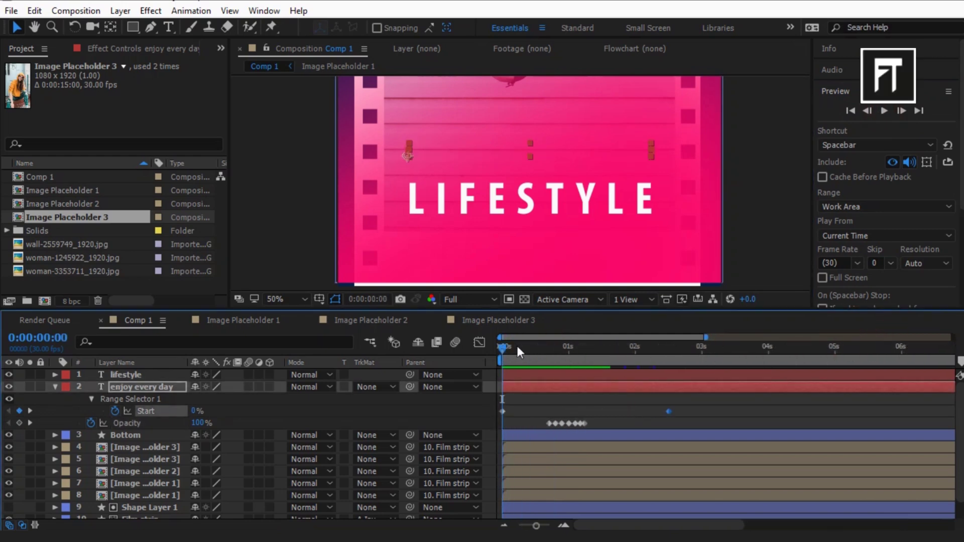
left_click(569, 348)
left_click_drag(669, 411, 551, 421)
key("j")
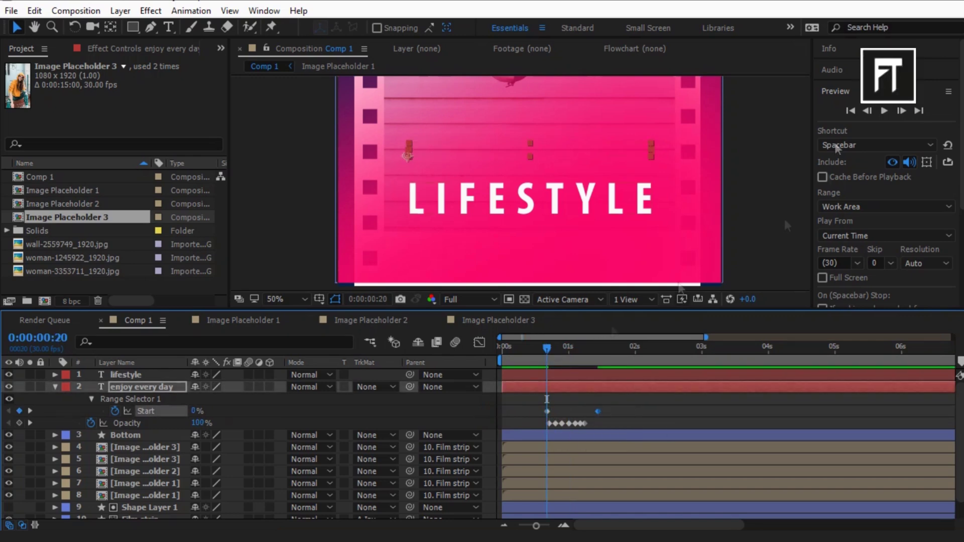
left_click(884, 111)
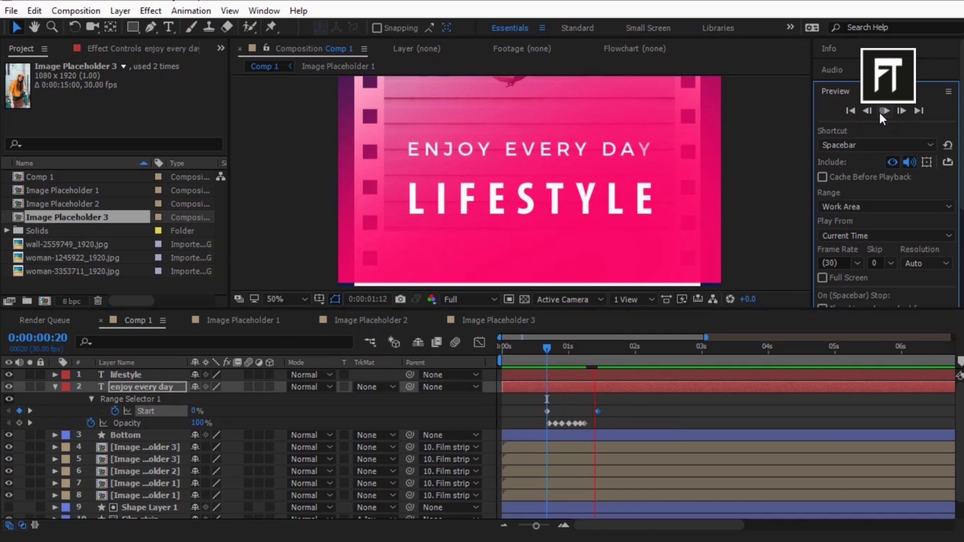
key("space")
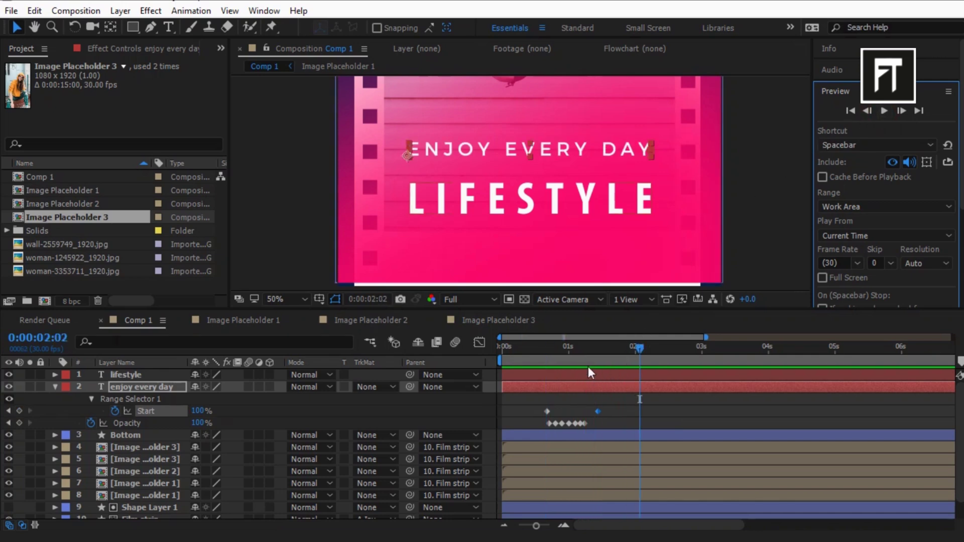
Step: Turn on Randomize Order for the "enjoy every day" layer's Range Selector 1 and play back the reveal from 0:00:00:20
left_click_drag(587, 354, 591, 381)
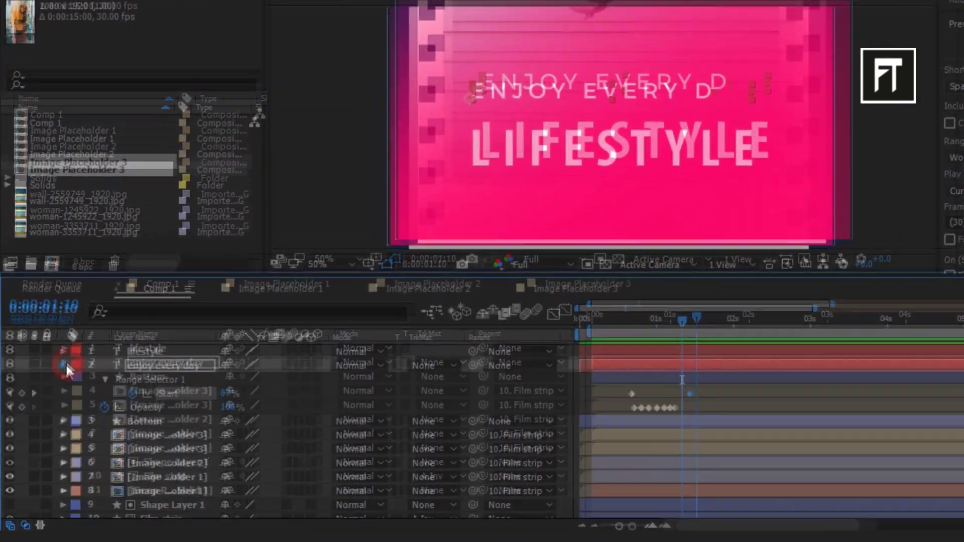
double_click(56, 386)
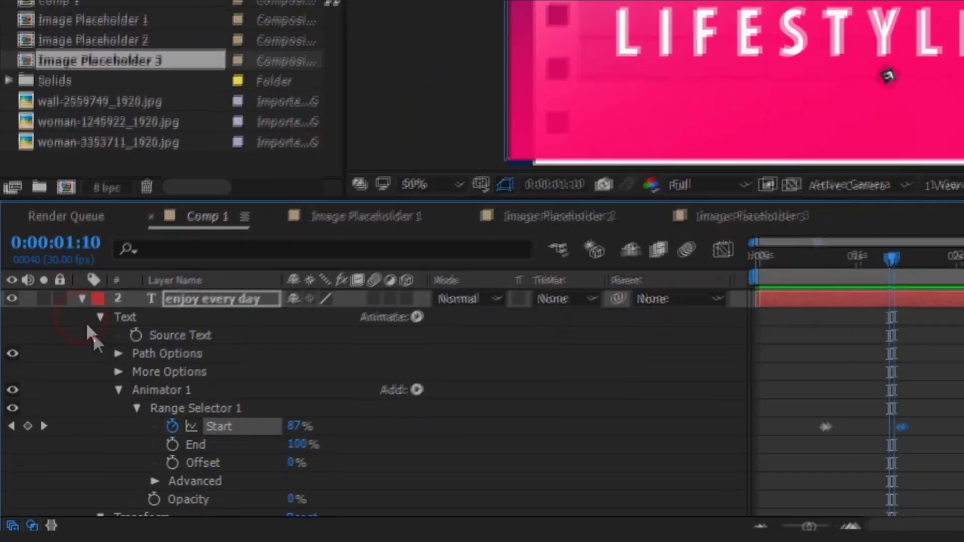
left_click(155, 481)
left_click(298, 506)
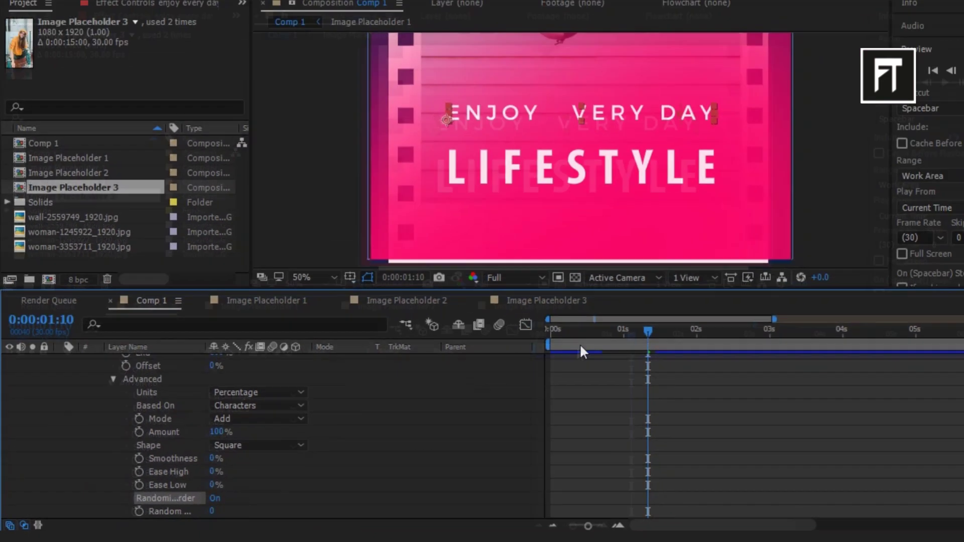
scroll(195, 407, "up", 5)
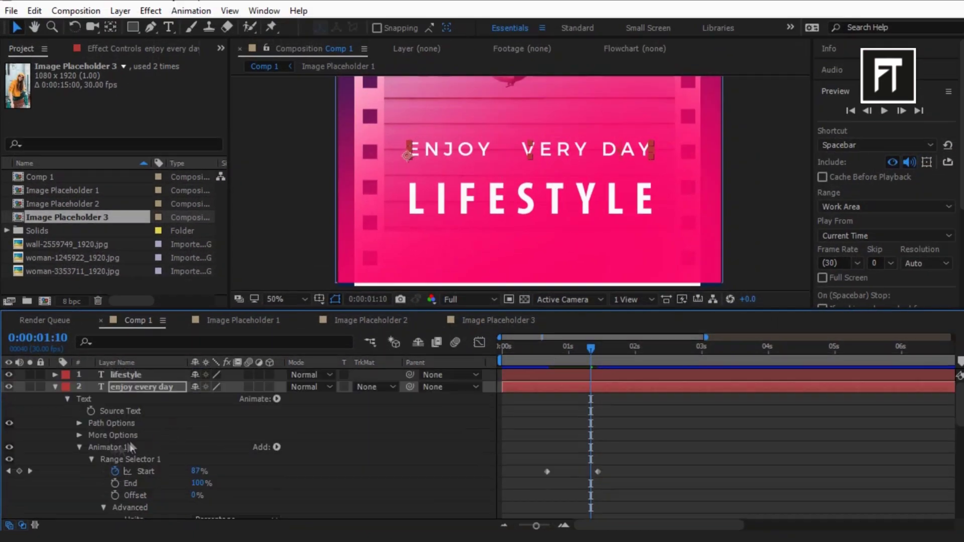
left_click(55, 386)
key("u")
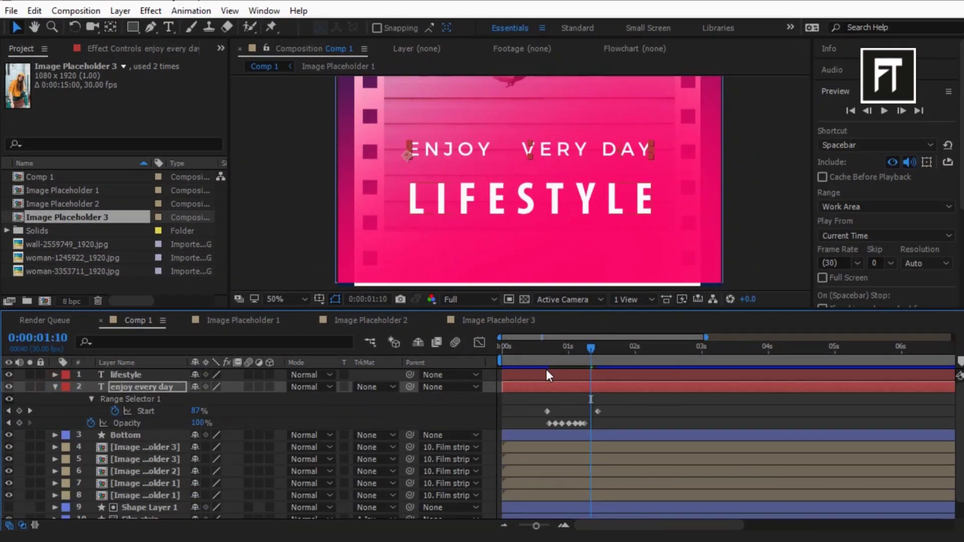
left_click(547, 355)
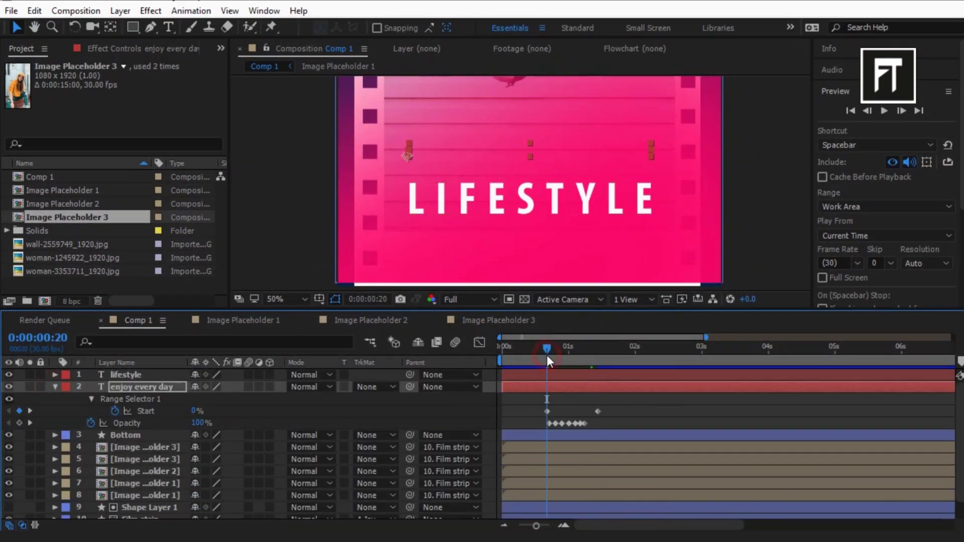
left_click(883, 111)
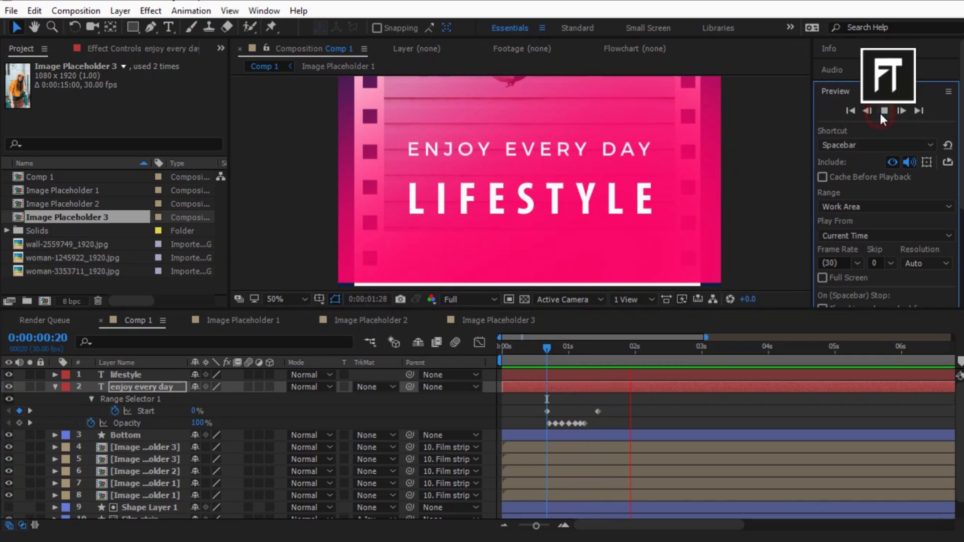
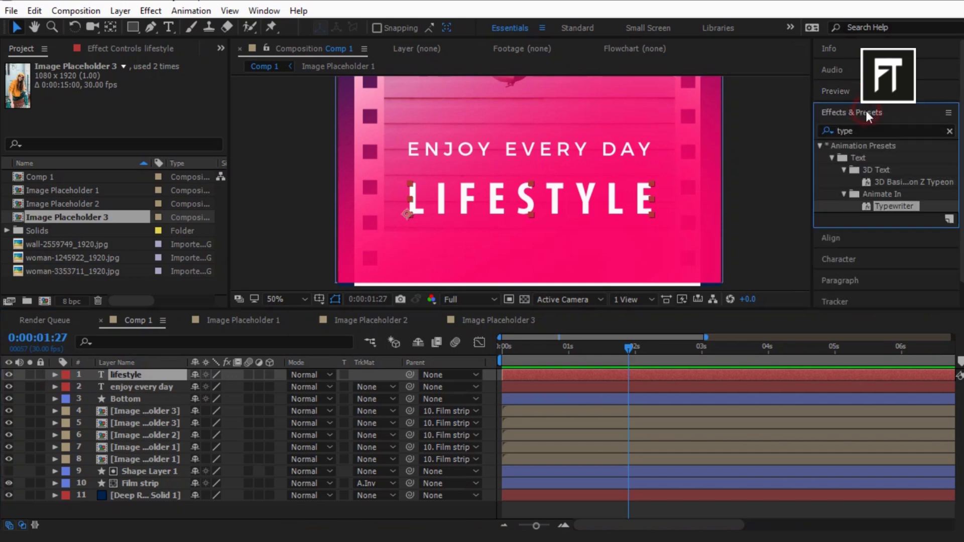
Step: Find the Venetian Blinds transition effect and apply it to the "lifestyle" text layer
left_click(873, 132)
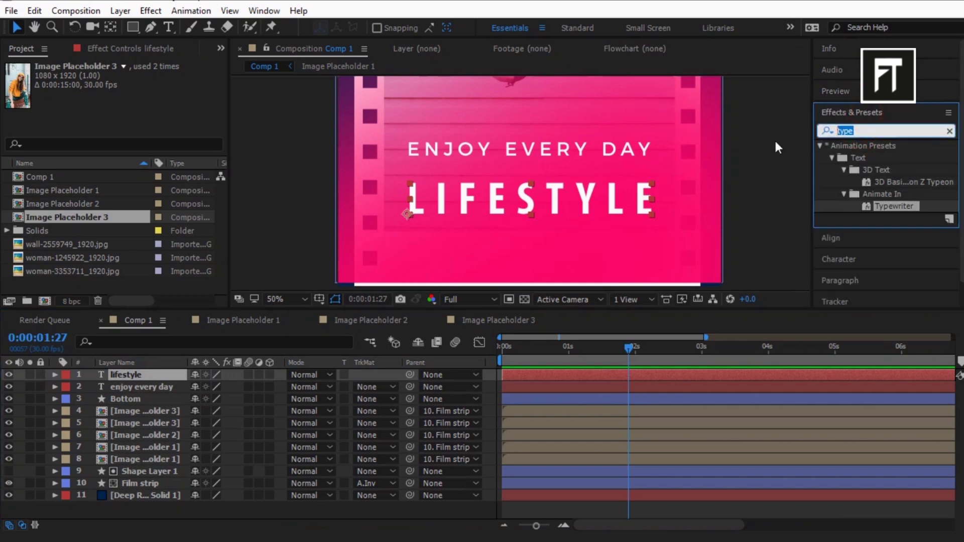
key("BackSpace")
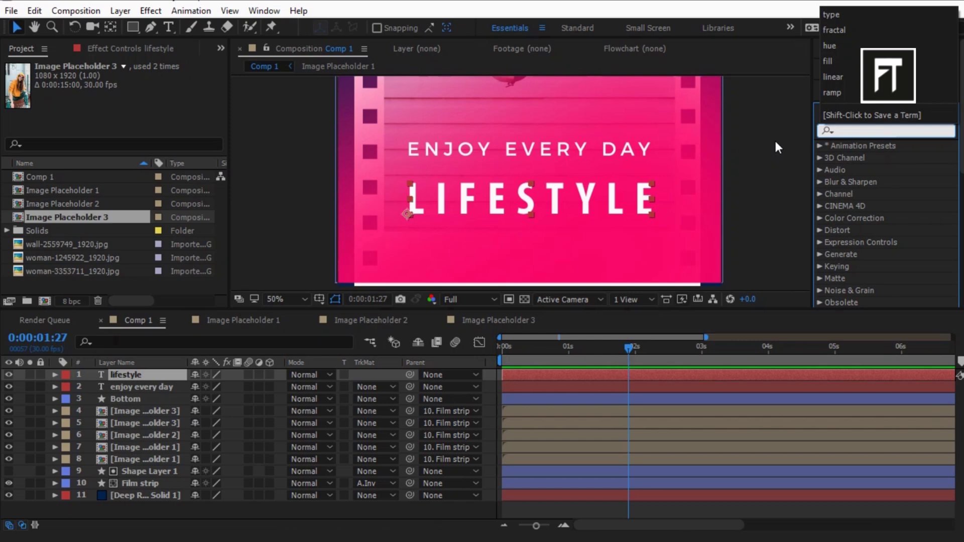
type("ven")
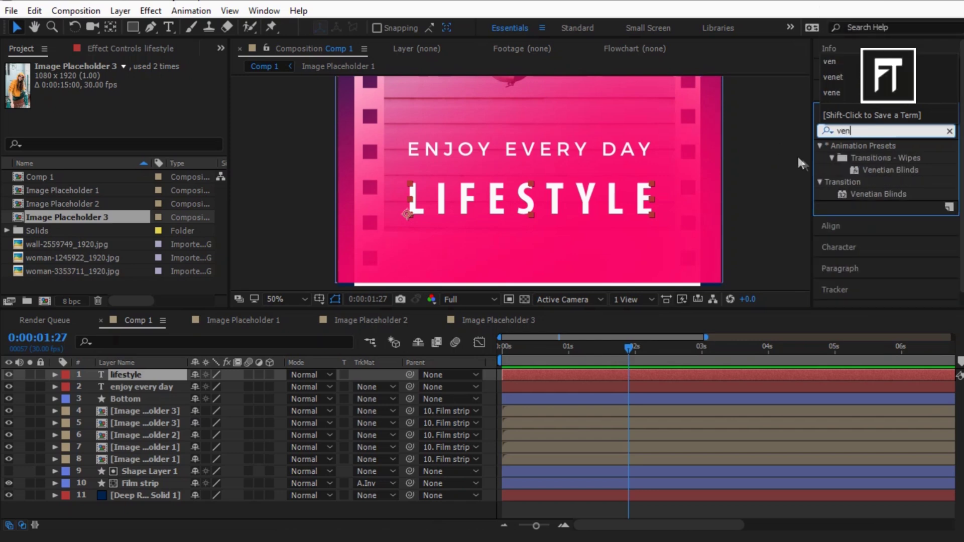
left_click_drag(884, 194, 164, 375)
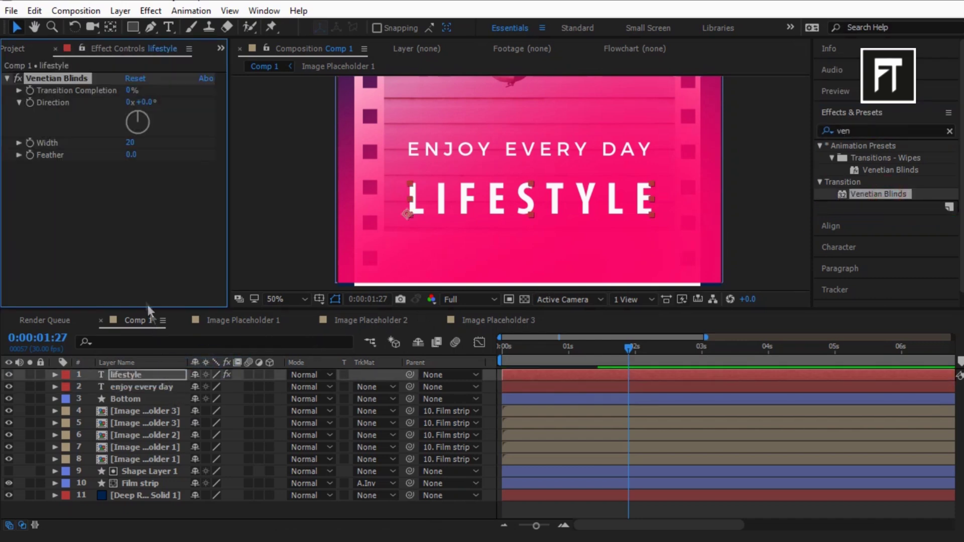
Step: Set the Venetian Blinds effect's Width to 235 and Feather to 77 on the "lifestyle" layer
left_click(130, 145)
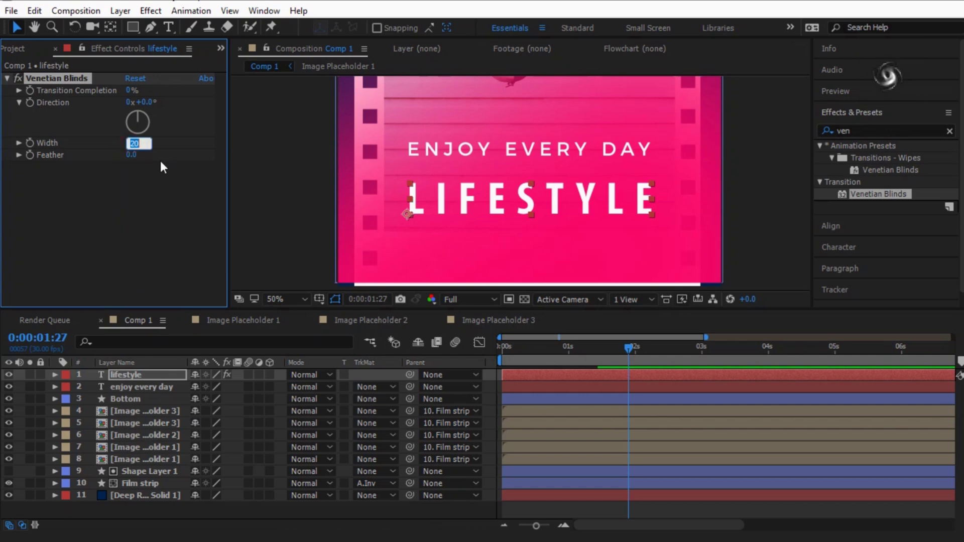
type("235")
key("Return")
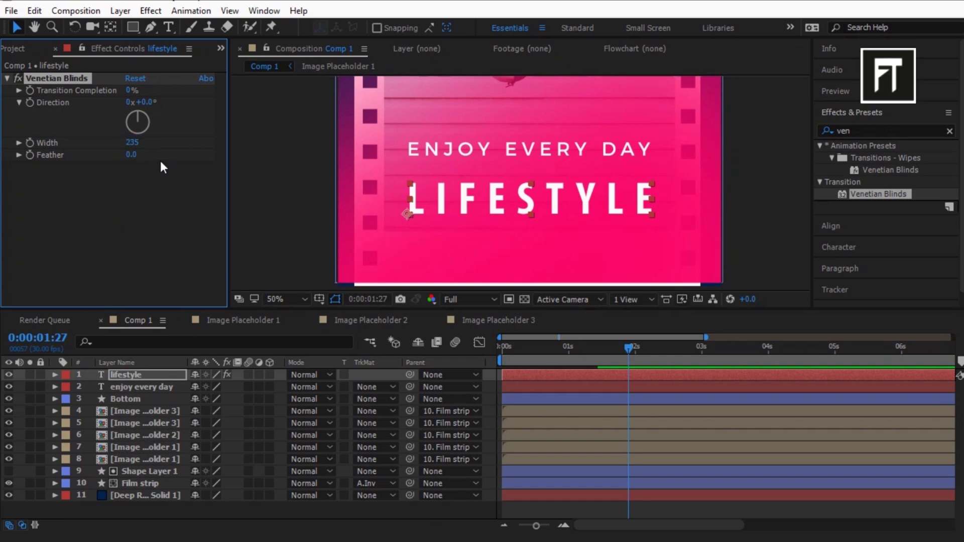
left_click(132, 155)
type("78")
key("Return")
Step: Add the expression value+time*15 to the Direction property of the "lifestyle" layer's Venetian Blinds effect
left_click(54, 375)
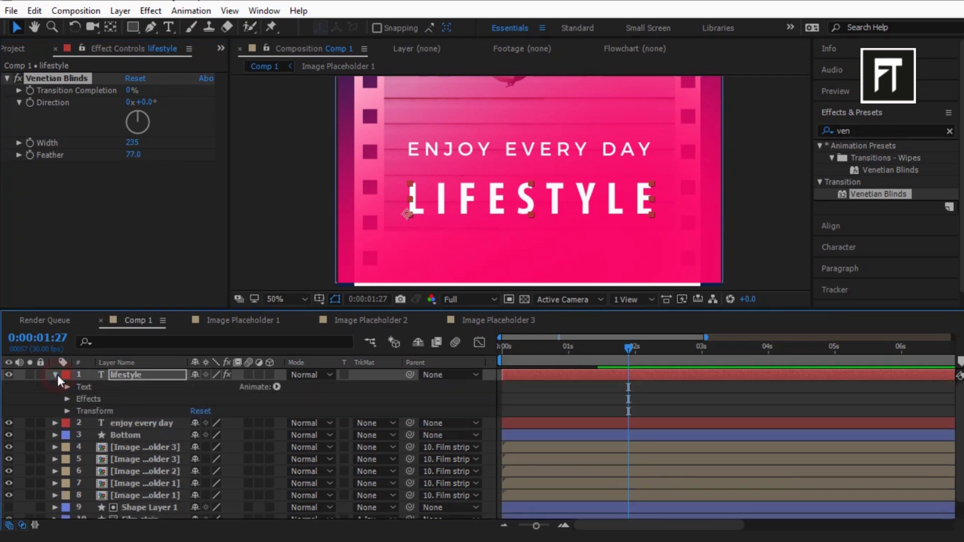
left_click(70, 396)
left_click(80, 404)
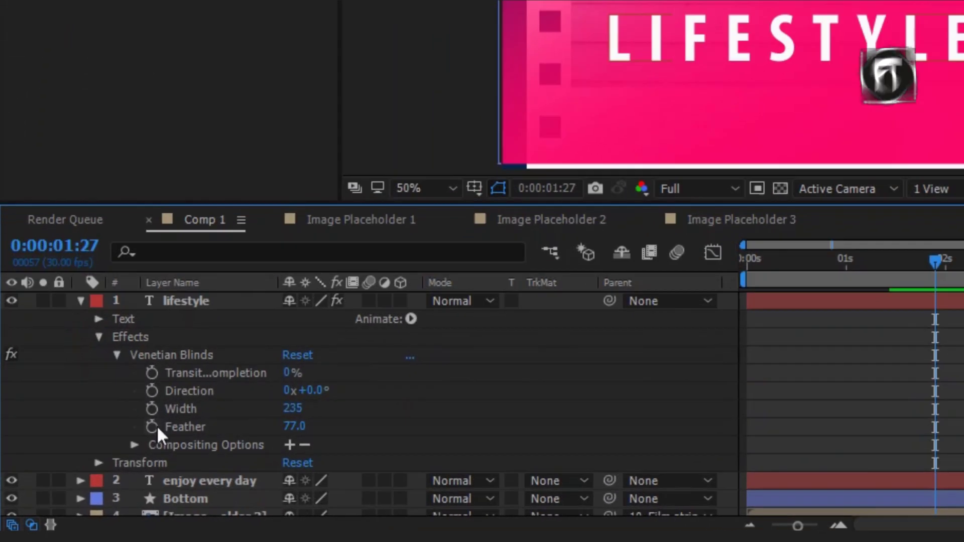
left_click(153, 390, "alt")
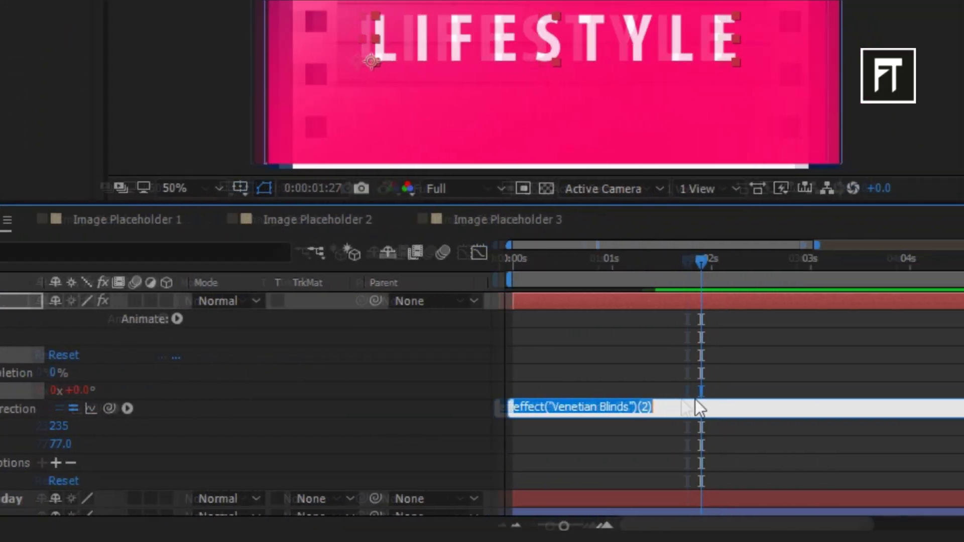
type("value+time*15")
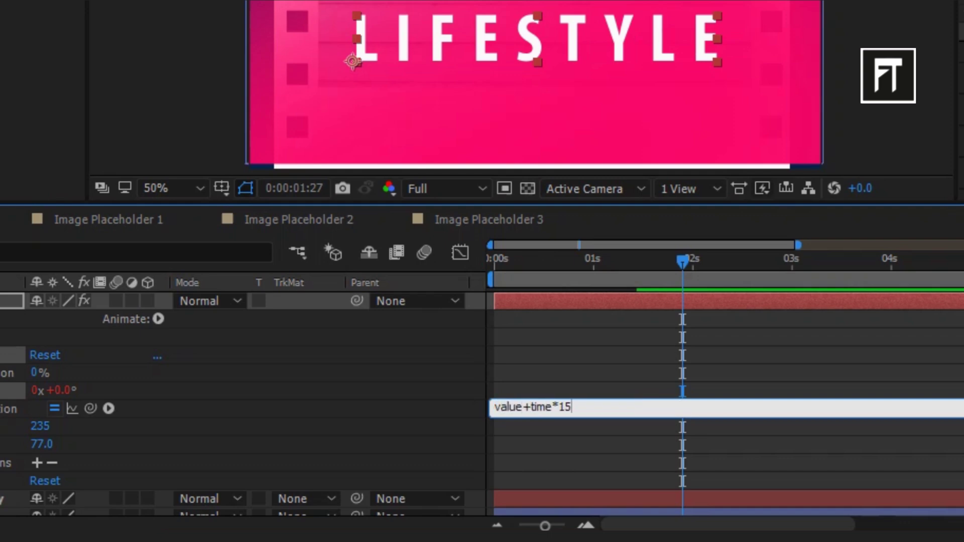
left_click(676, 397)
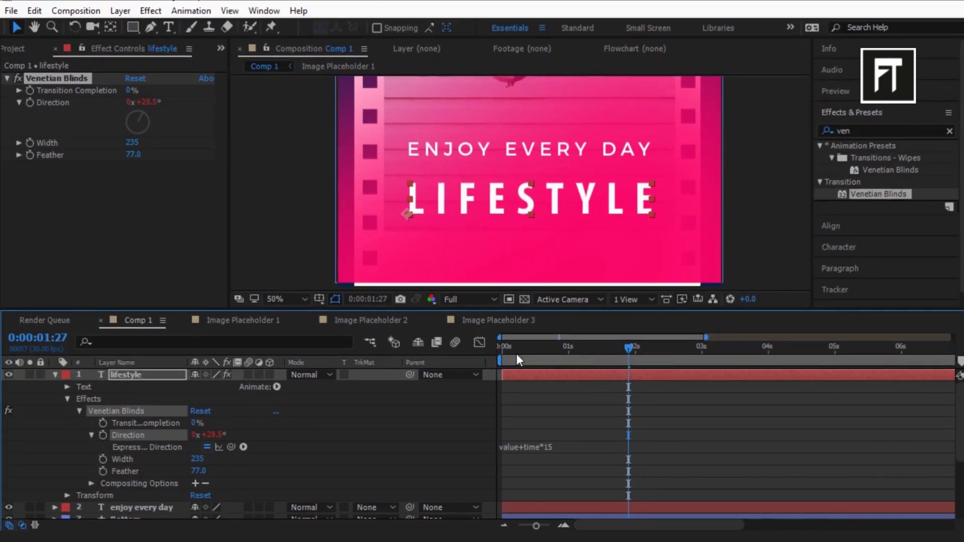
Step: Keyframe the "lifestyle" layer's Venetian Blinds Transition Completion from 100% at 0:00:00:00 to 0% at 0:00:02:05
left_click_drag(514, 352, 496, 351)
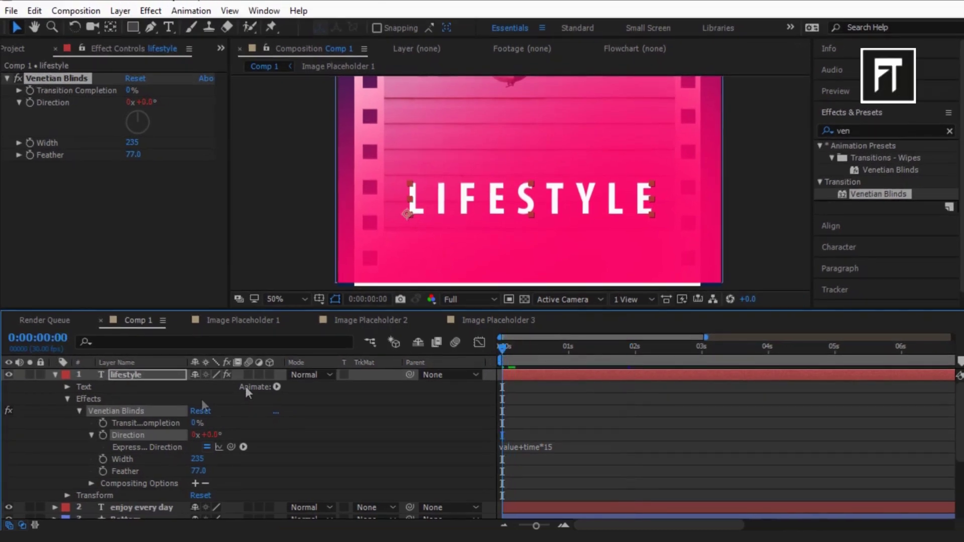
left_click(30, 90)
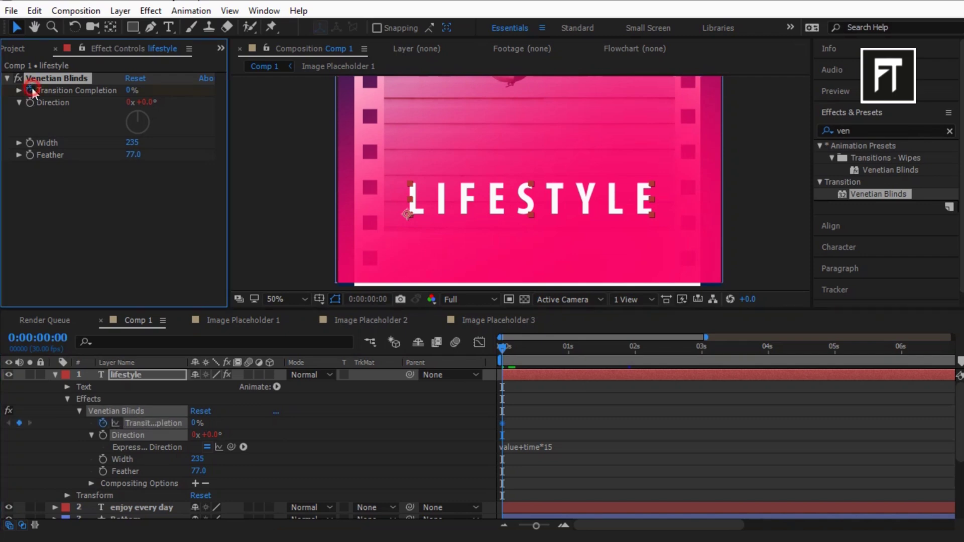
left_click(139, 376)
key("u")
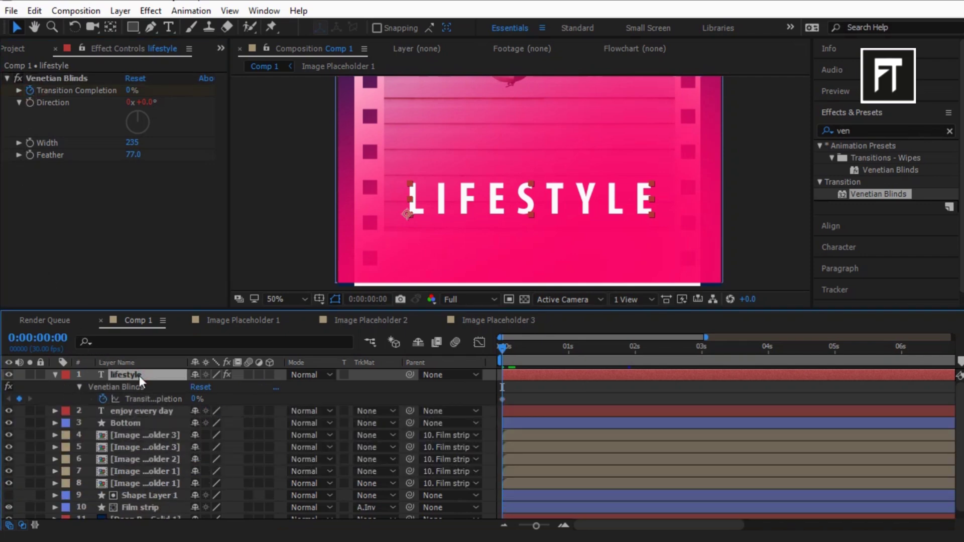
left_click_drag(643, 356, 647, 346)
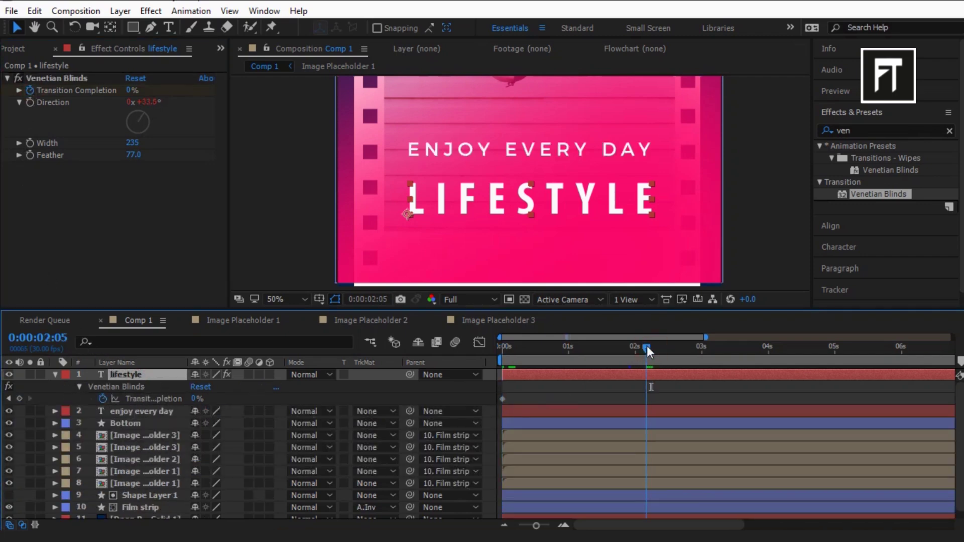
left_click_drag(128, 91, 95, 122)
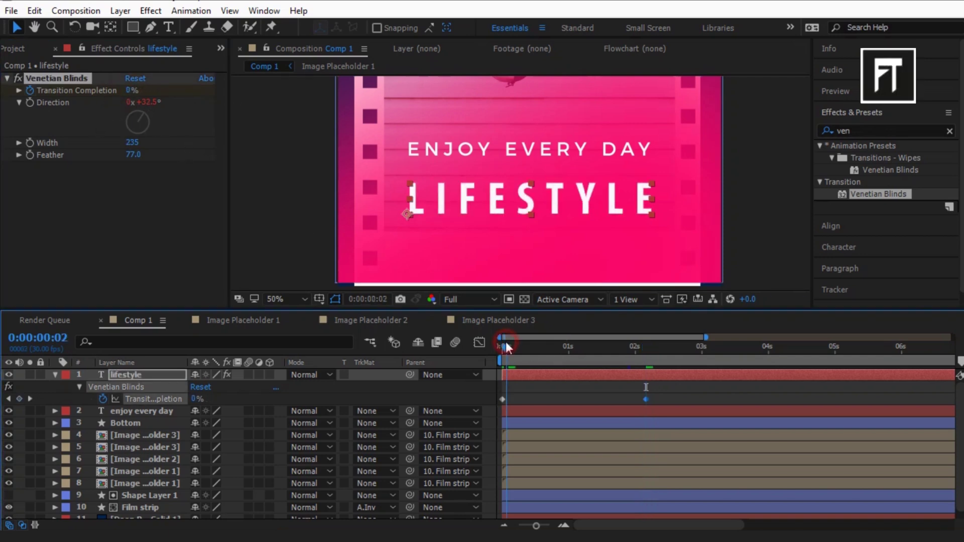
left_click_drag(505, 345, 489, 344)
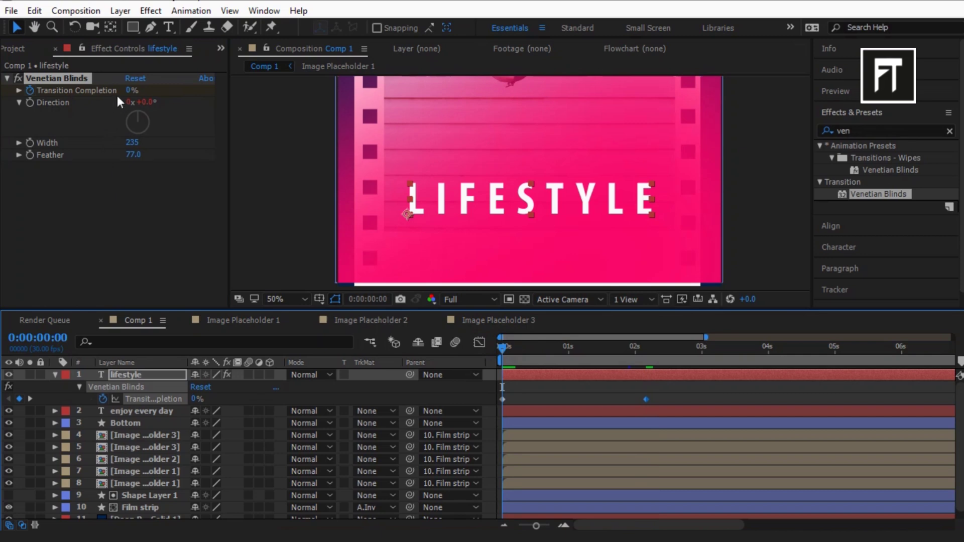
left_click_drag(131, 90, 282, 107)
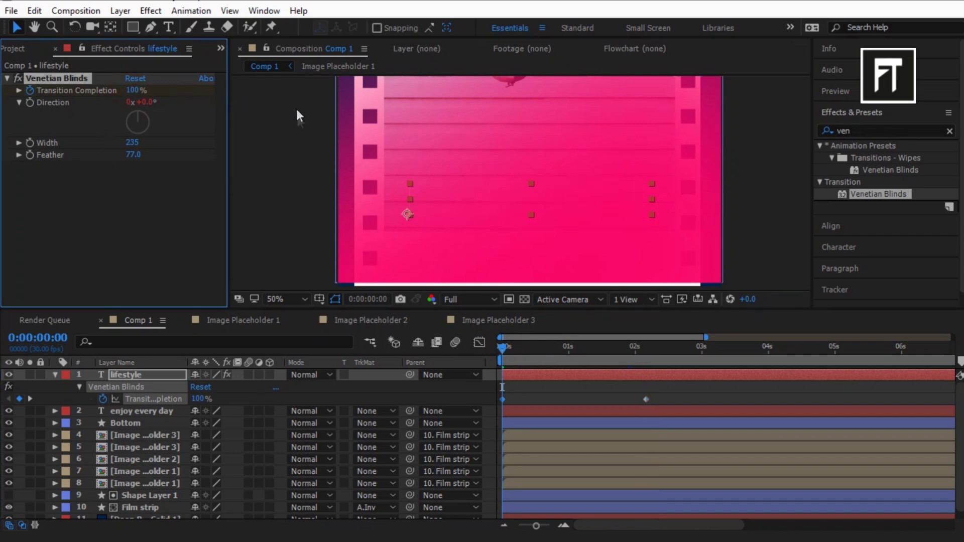
left_click(55, 375)
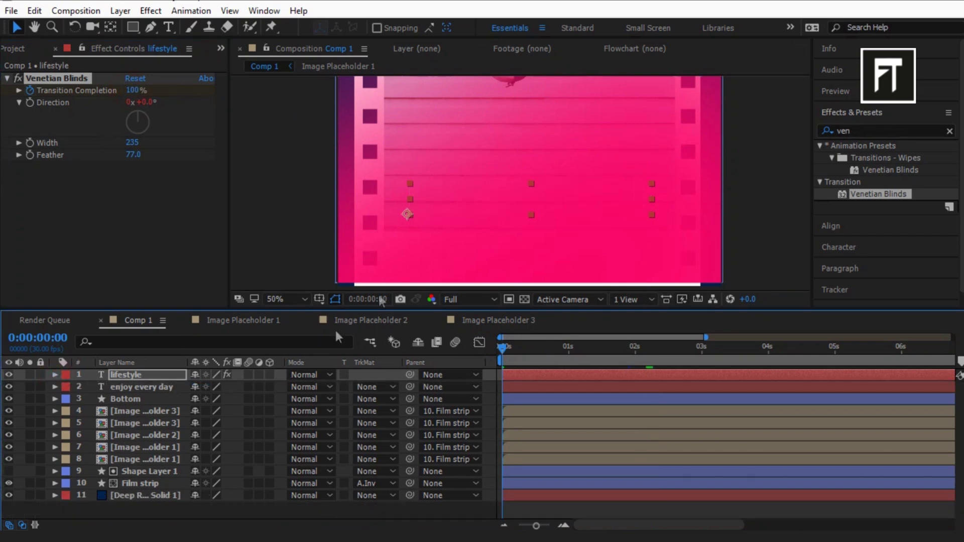
Step: Play back the composition from the start to check the "lifestyle" text's blinds transition
left_click(87, 252)
left_click(29, 49)
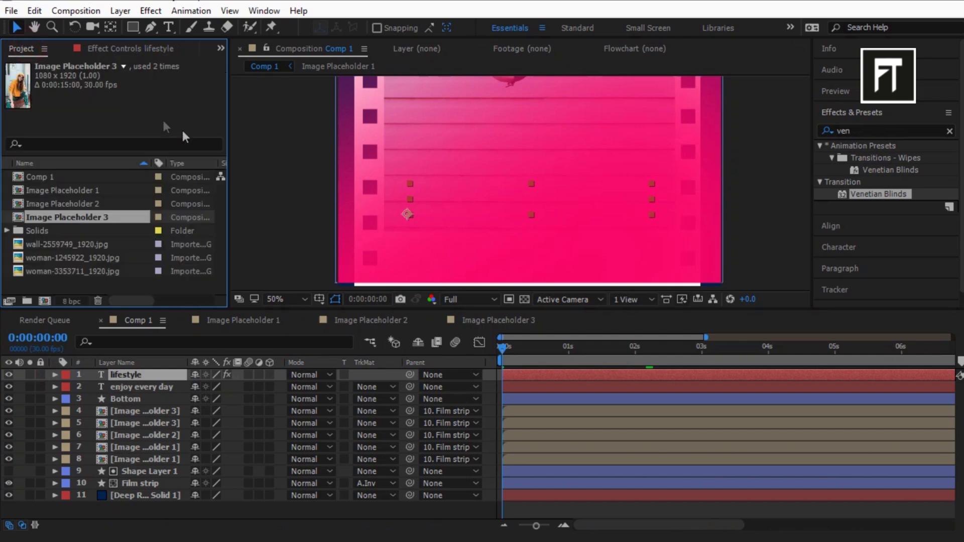
left_click(854, 91)
left_click(890, 110)
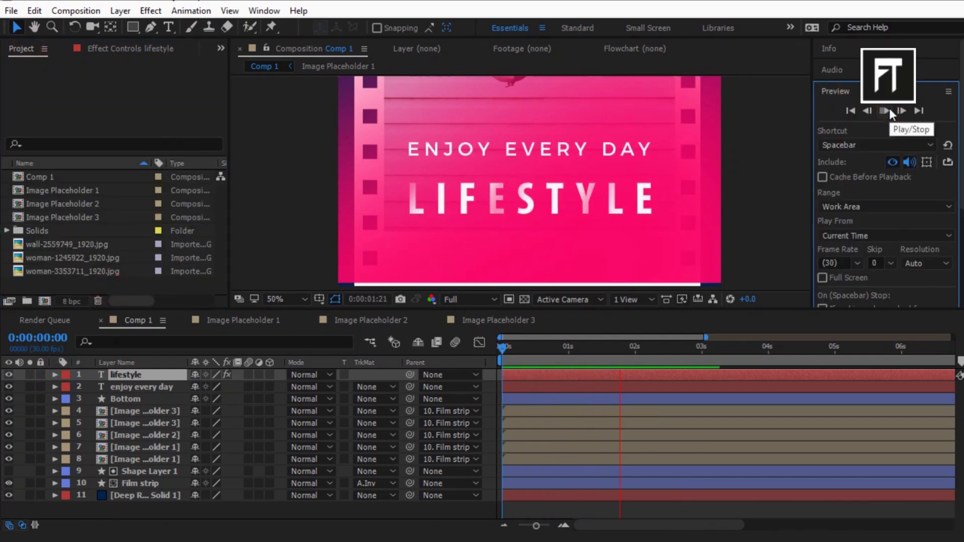
Step: Shift the "lifestyle" layer's Venetian Blinds keyframes about 10 frames later on the timeline
left_click(506, 346)
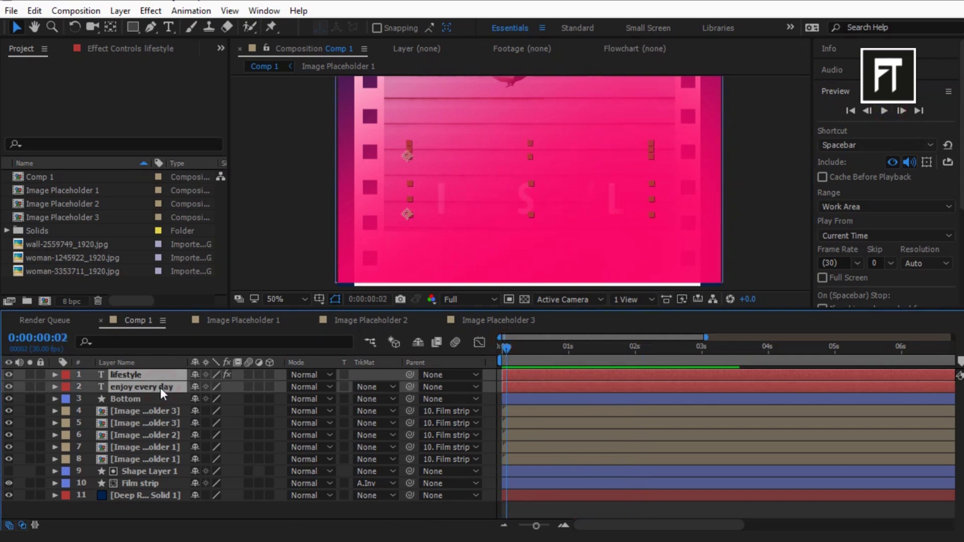
key("u")
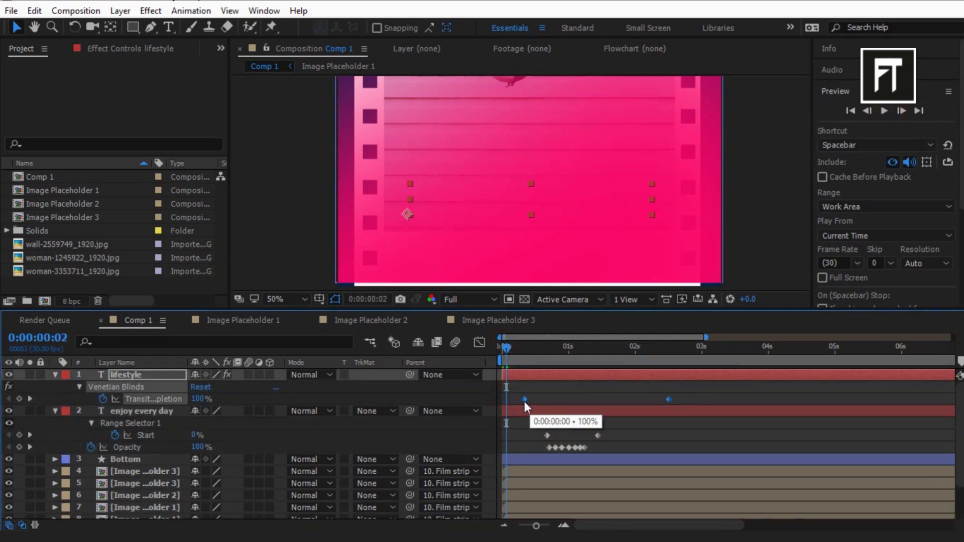
left_click(55, 375)
left_click(54, 387)
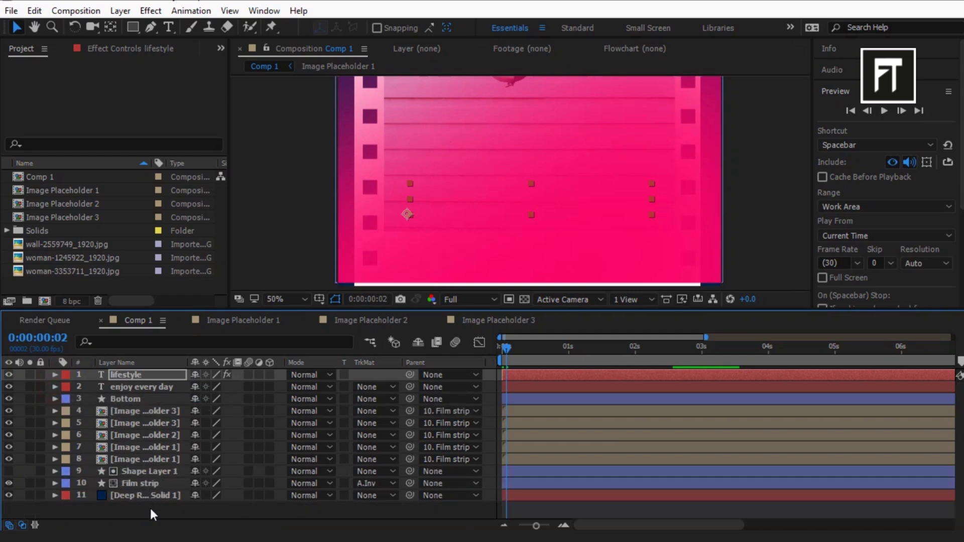
left_click(154, 513)
Step: Play back the composition to check the title timing, fitting the whole frame in the viewer
left_click(881, 111)
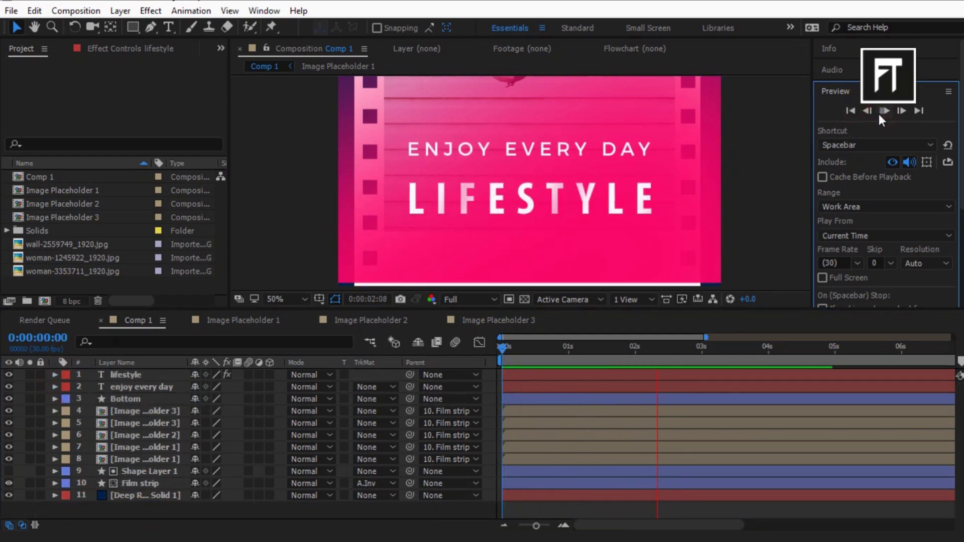
left_click(275, 298)
left_click(294, 43)
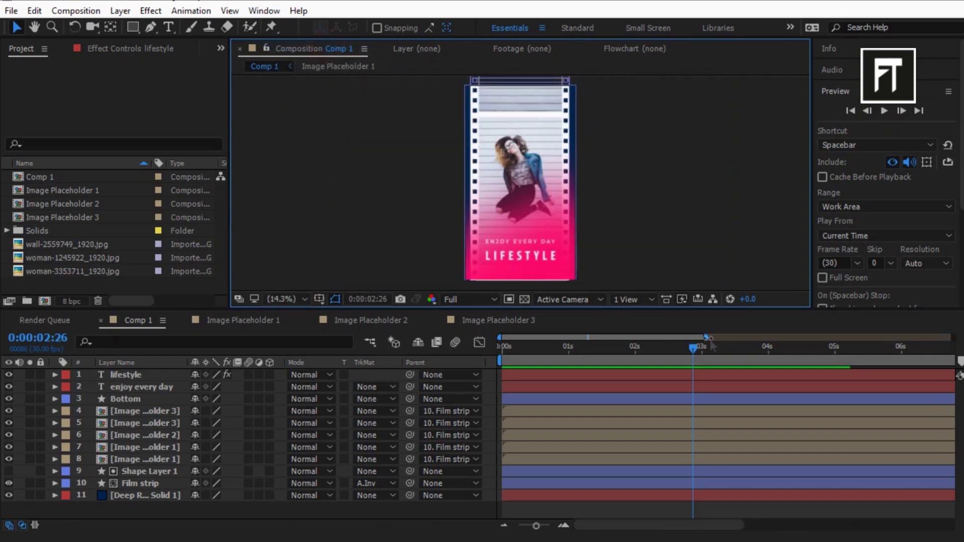
key(";")
Step: Set the Film strip layer's Position to 540, 120 to move the strip above the frame
left_click(134, 484)
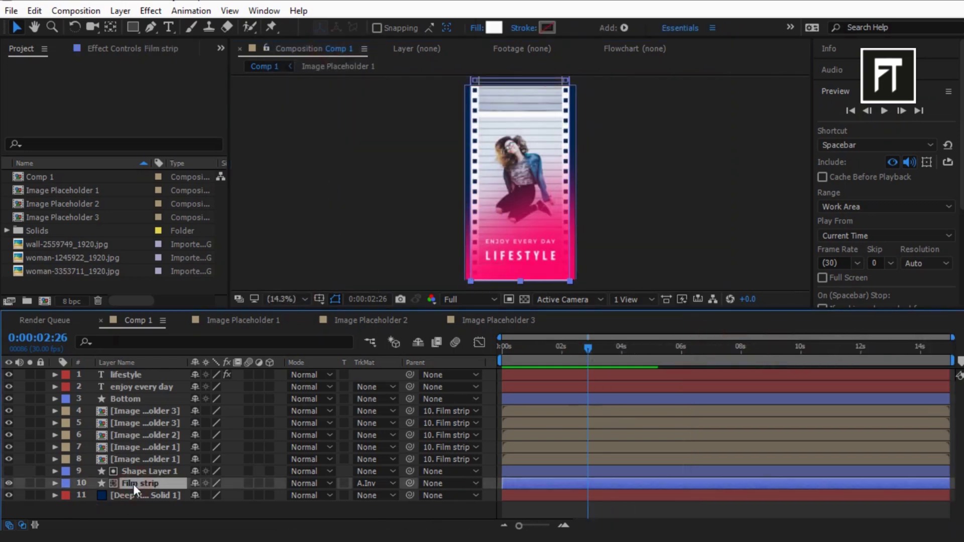
key("p")
left_click(225, 495)
type("1719")
key("Return")
left_click_drag(225, 495, 44, 483)
left_click(226, 496)
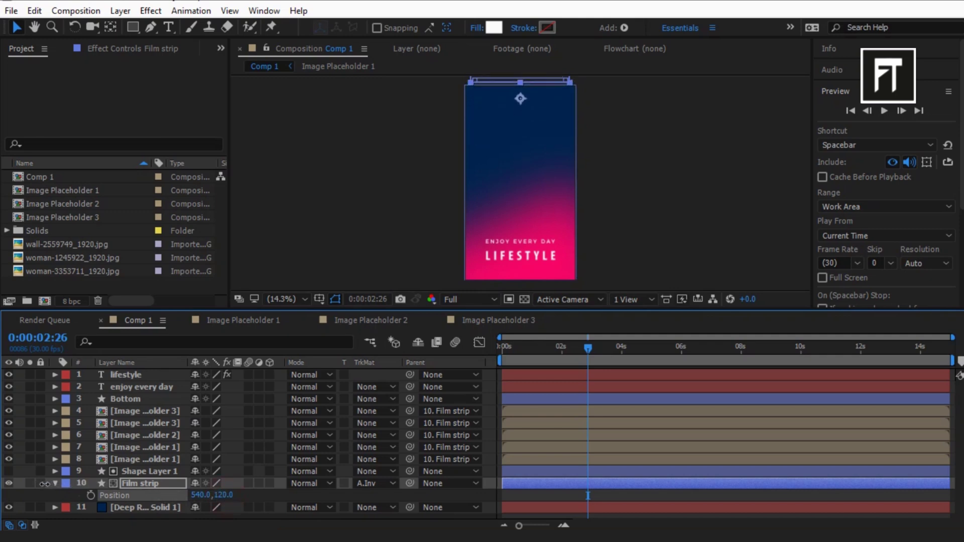
Step: At 0:00:00:00, move the Bottom layer below the frame by setting its Position to 540, 2918
left_click(143, 399)
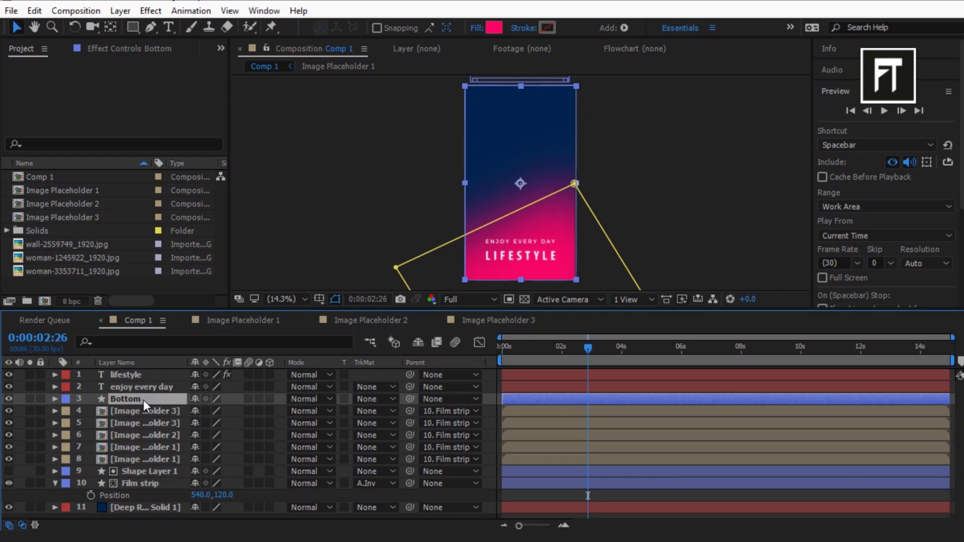
key("p")
scroll(432, 236, "down", 1)
left_click(502, 347)
left_click_drag(224, 411, 855, 426)
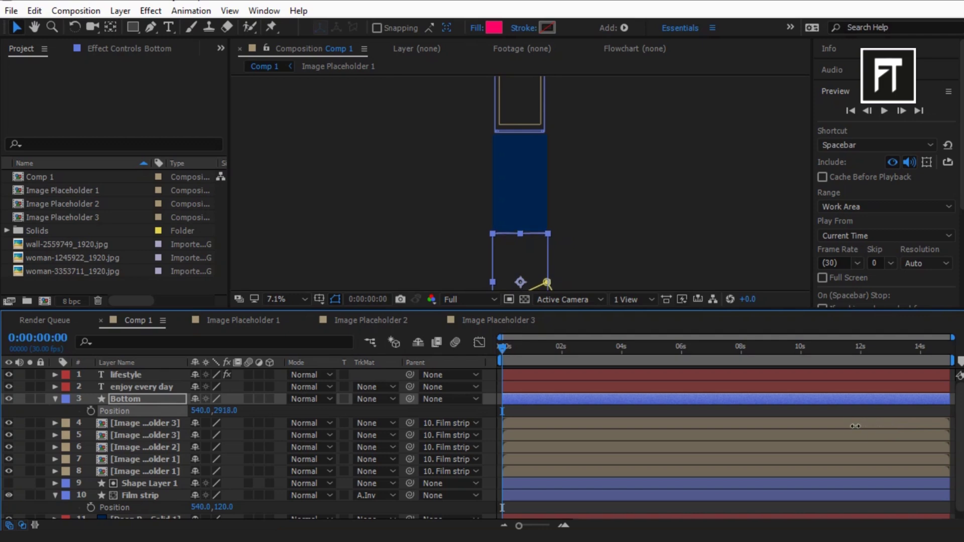
Step: Add starting Position keyframes at 0:00:00:00 to the Bottom and Film strip layers
left_click_drag(536, 310, 544, 279)
left_click_drag(954, 308, 722, 307)
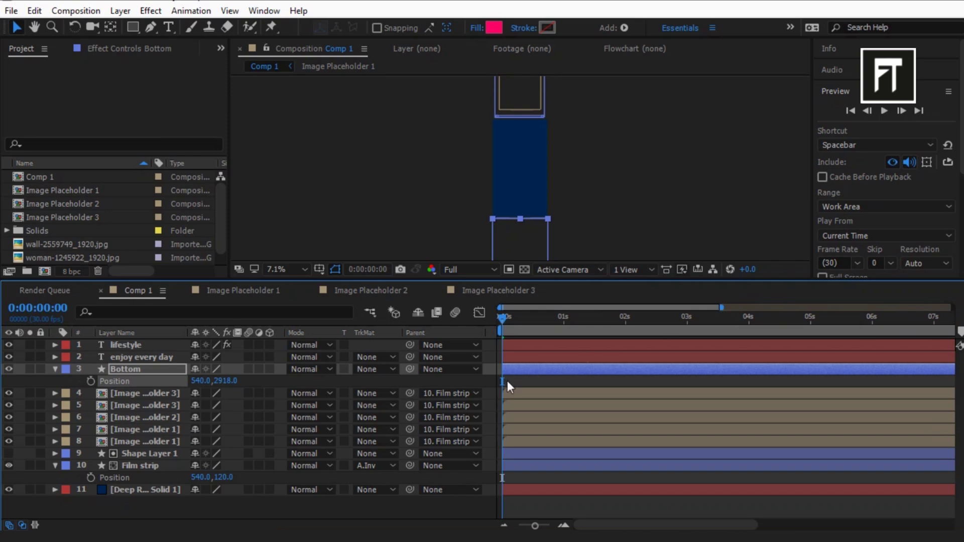
left_click(92, 382)
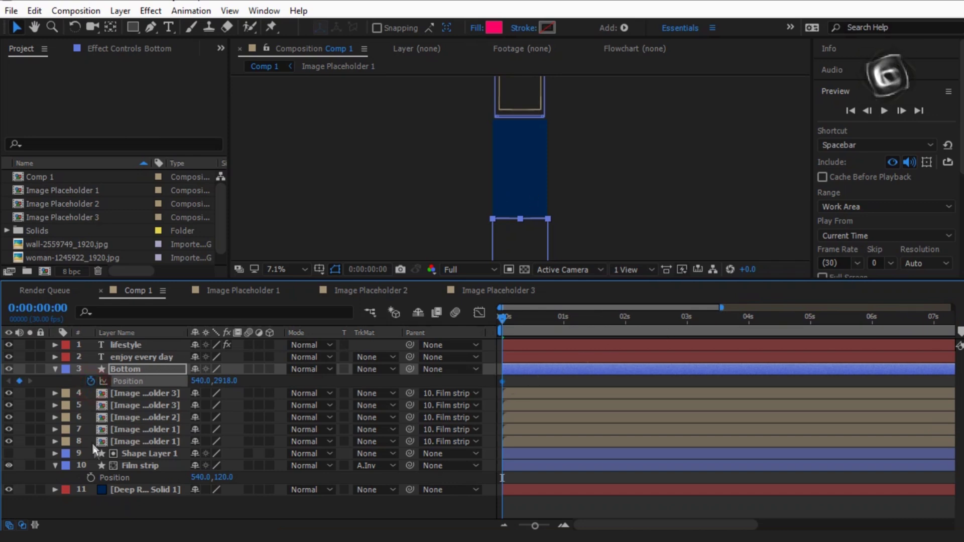
left_click(92, 477)
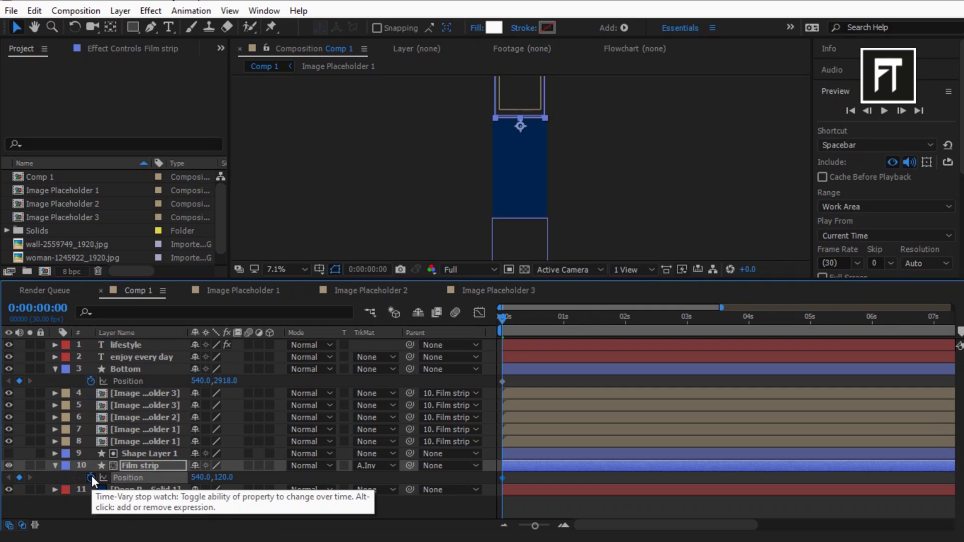
Step: At 0:00:01:00, keyframe the Bottom layer's Position at 540, 1026 to bring the pink overlay into frame
left_click(563, 325)
left_click(227, 381)
type("2600")
key("Return")
left_click_drag(226, 381, 71, 385)
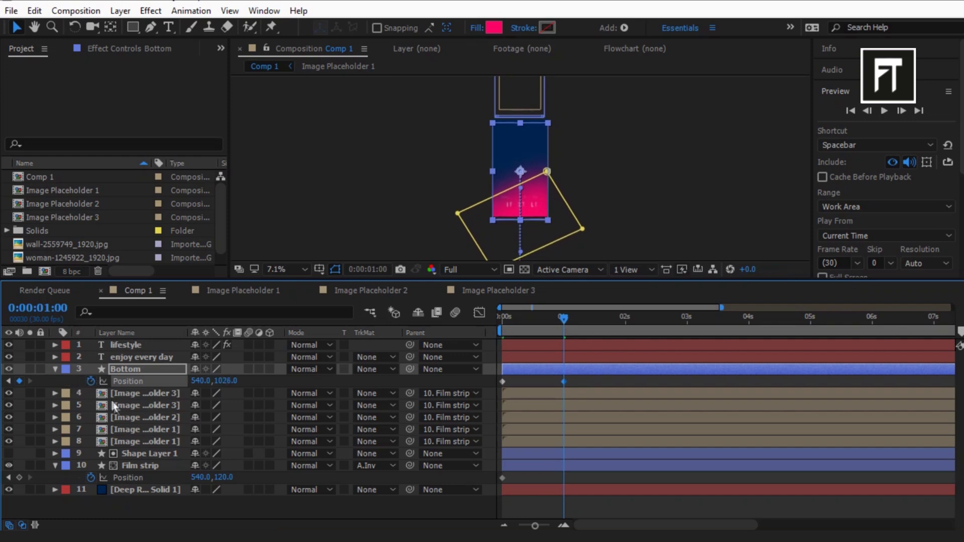
Step: At 0:00:01:00, keyframe the Film strip layer's Position at 540, 3495 to frame the first photo
left_click_drag(224, 477, 301, 477)
left_click(289, 269)
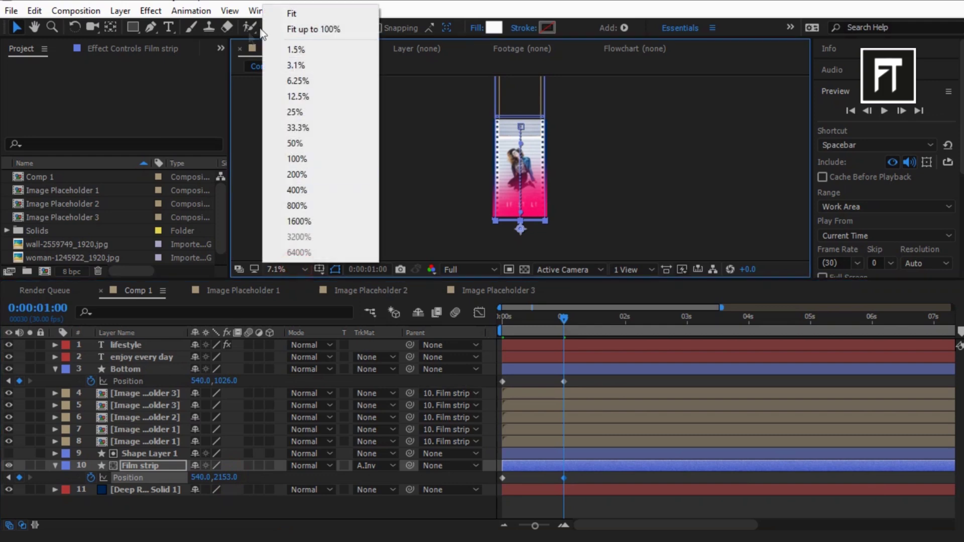
left_click(291, 14)
left_click_drag(224, 477, 664, 449)
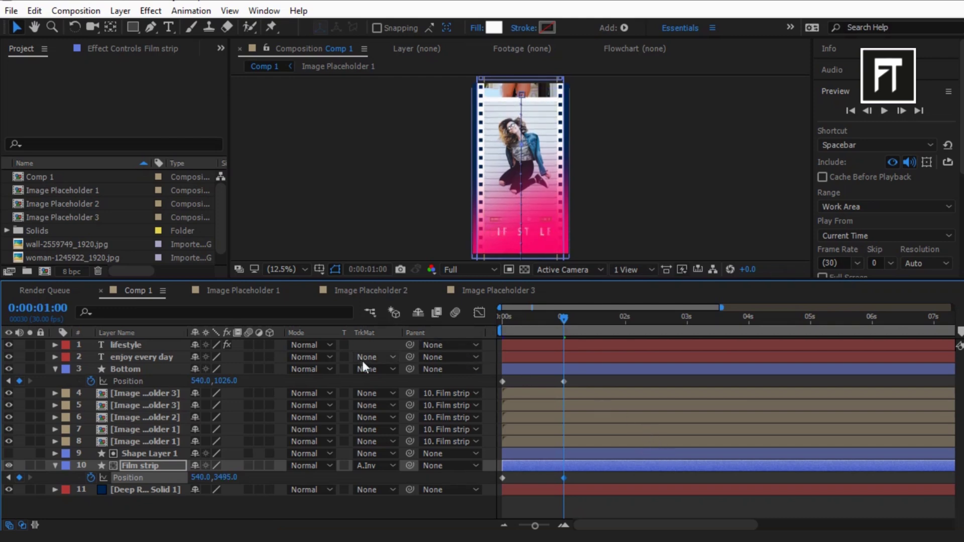
left_click(55, 369)
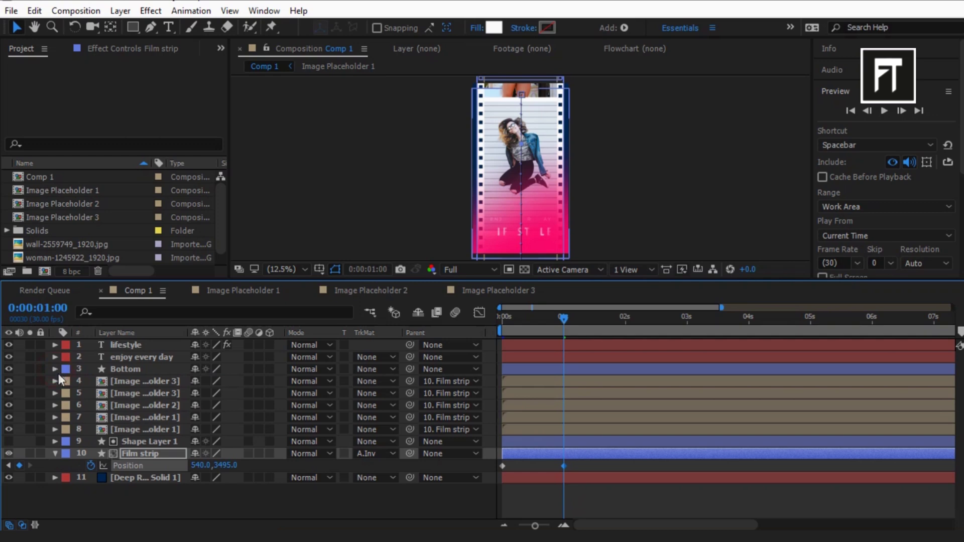
Step: Create a null object and parent the Film strip layer to it
left_click(164, 505)
right_click(164, 505)
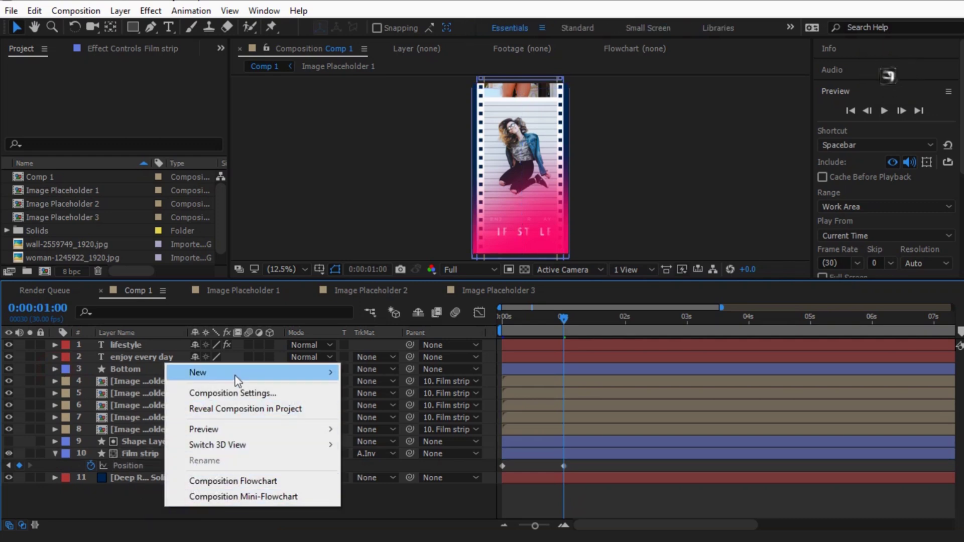
mouse_move(239, 373)
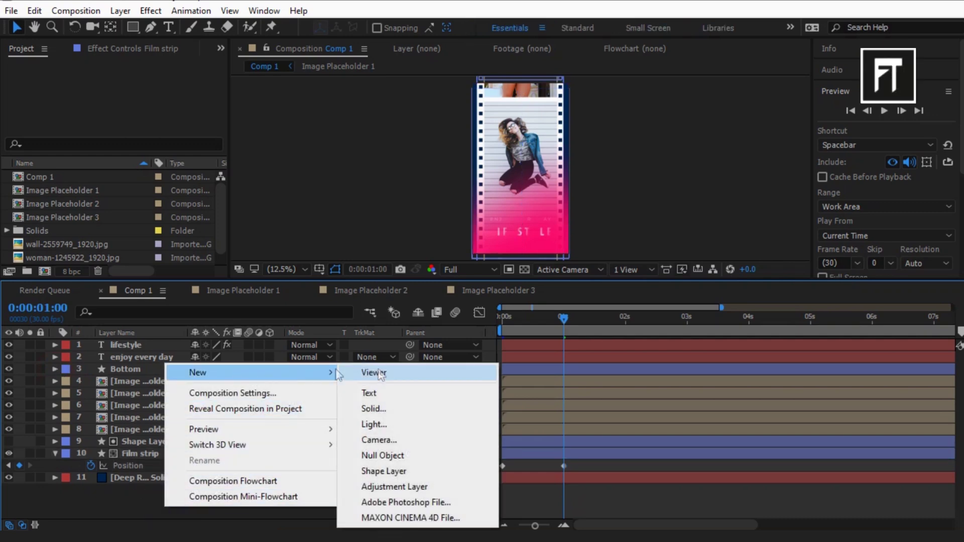
left_click(405, 455)
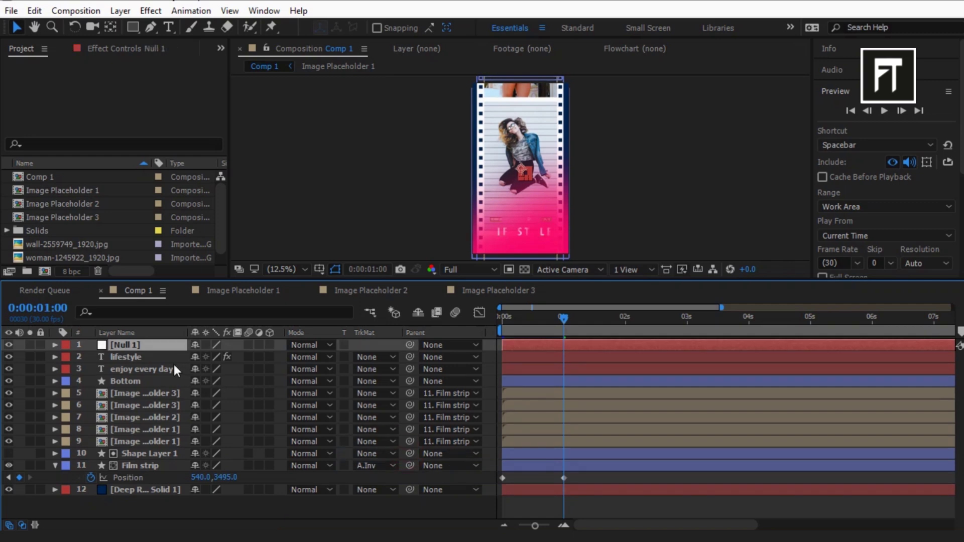
key("p")
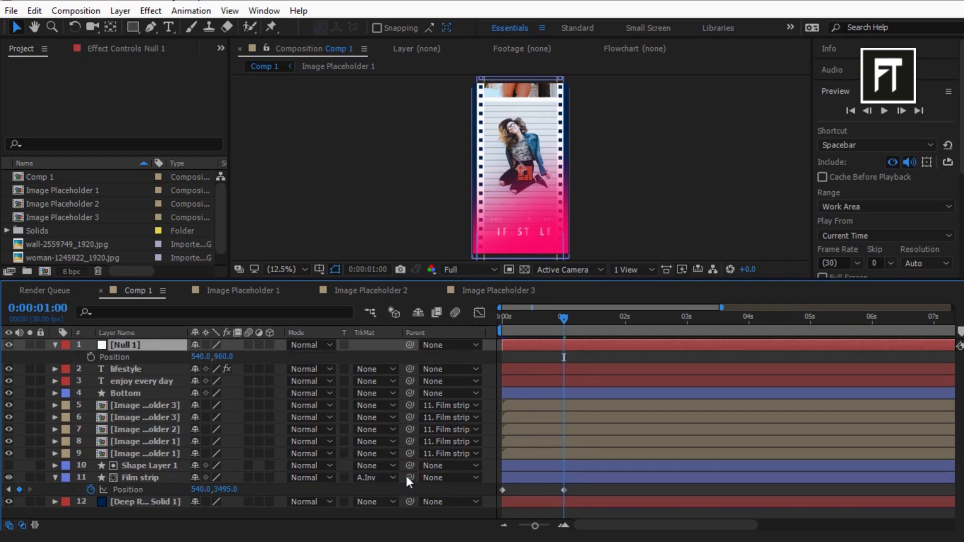
left_click_drag(410, 478, 163, 346)
Step: Keyframe the null's Position at 540, 960 at 0:00:02:29 and at 540, 2459 at 0:00:04:00
left_click(686, 319)
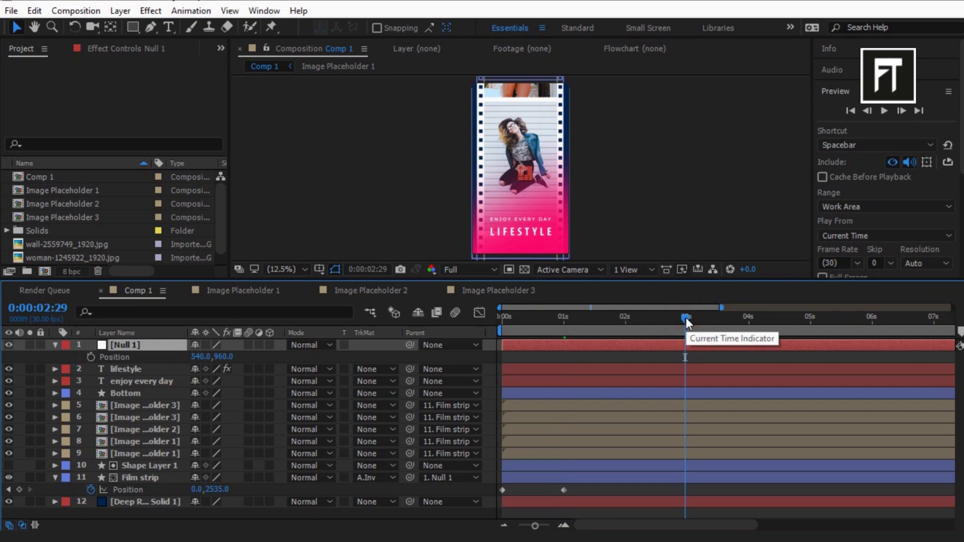
key("minus")
left_click(91, 357)
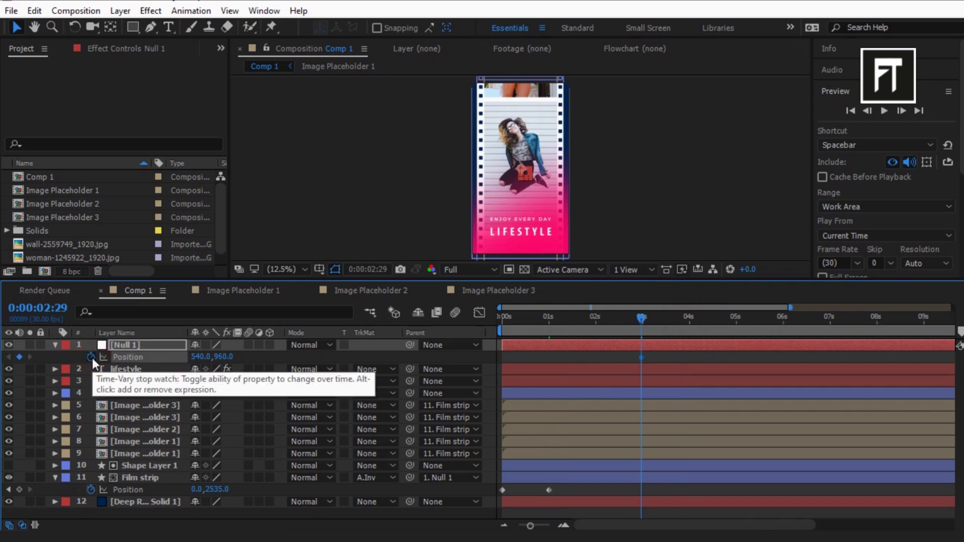
left_click_drag(645, 321, 693, 322)
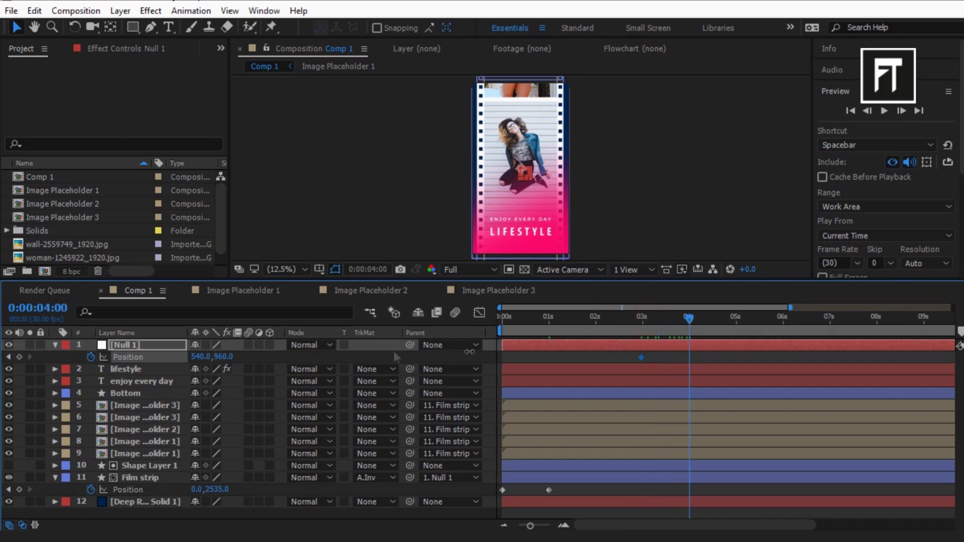
left_click_drag(223, 357, 261, 357)
left_click_drag(597, 356, 640, 357)
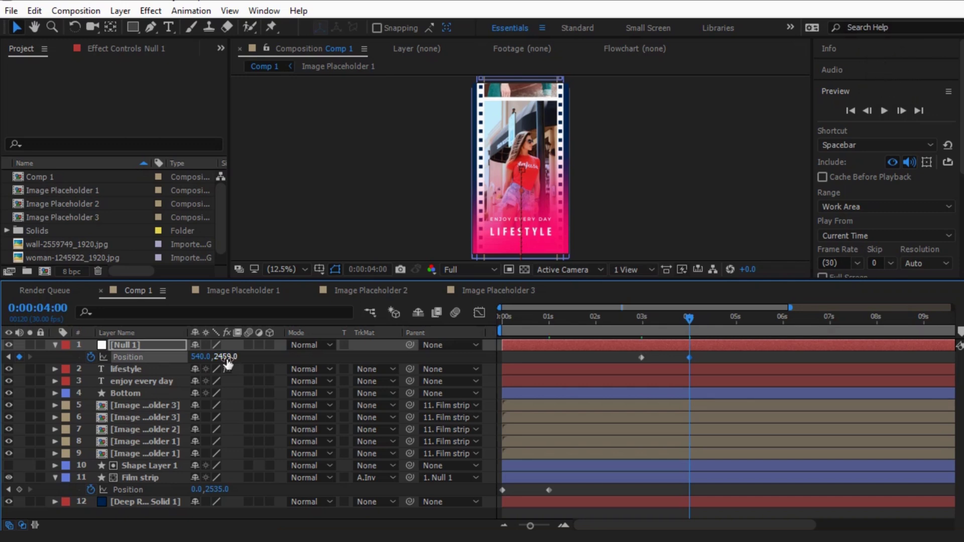
Step: Hold the null's Position with a keyframe at 0:00:06:00, then keyframe it at 540, 3978 at 0:00:07:00
left_click(784, 317)
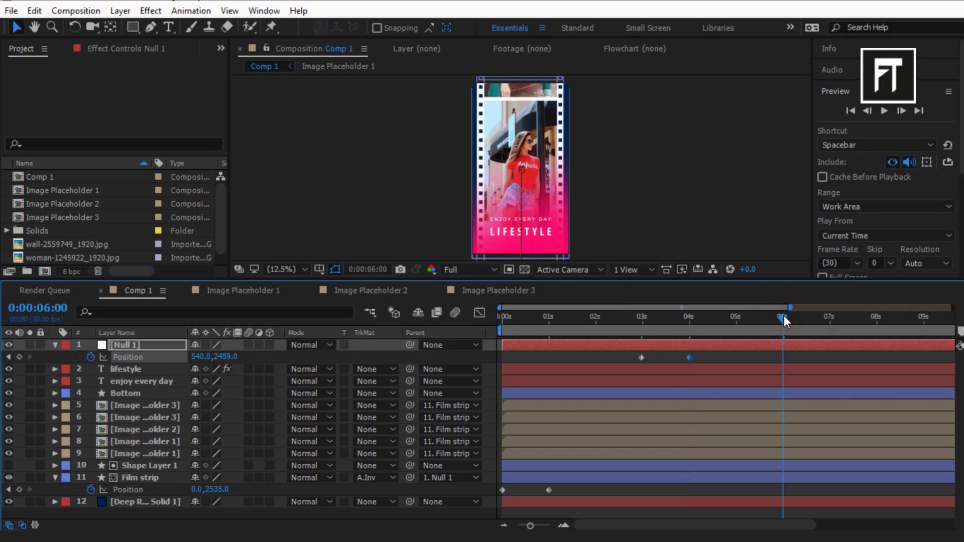
left_click(19, 357)
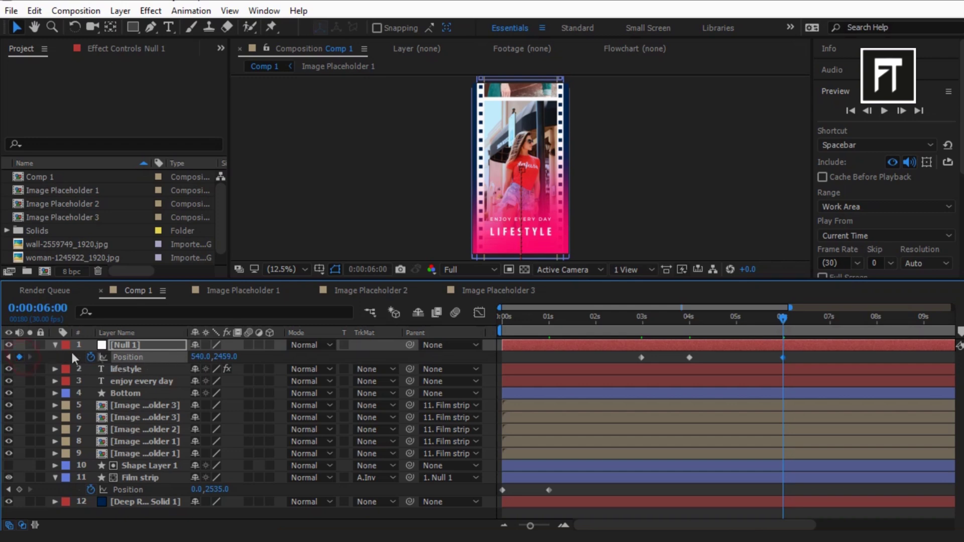
left_click(831, 319)
left_click_drag(831, 319, 830, 319)
left_click_drag(225, 358, 610, 366)
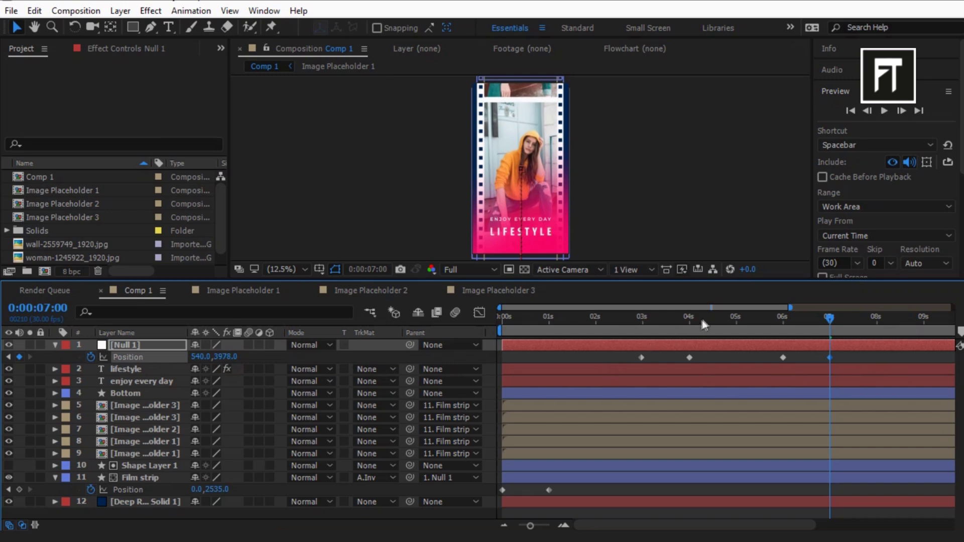
Step: Apply Easy Ease to all Position keyframes of the null, Bottom and Film strip layers
left_click_drag(789, 308, 952, 306)
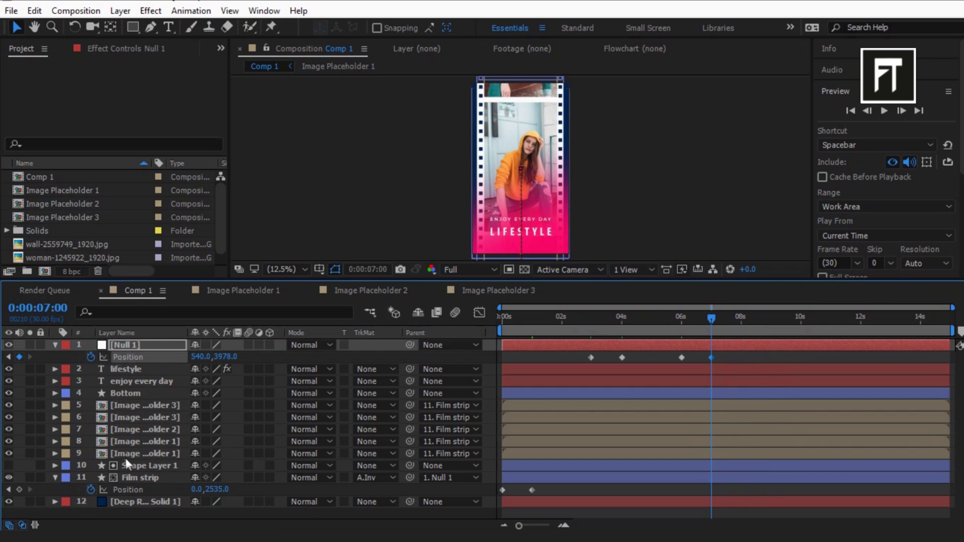
left_click(125, 394)
left_click(141, 477, "ctrl")
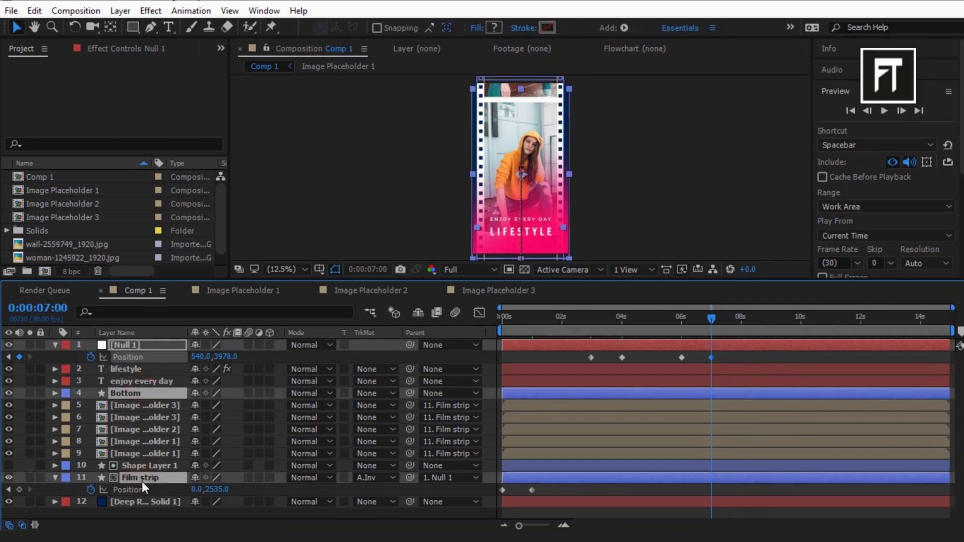
key("p")
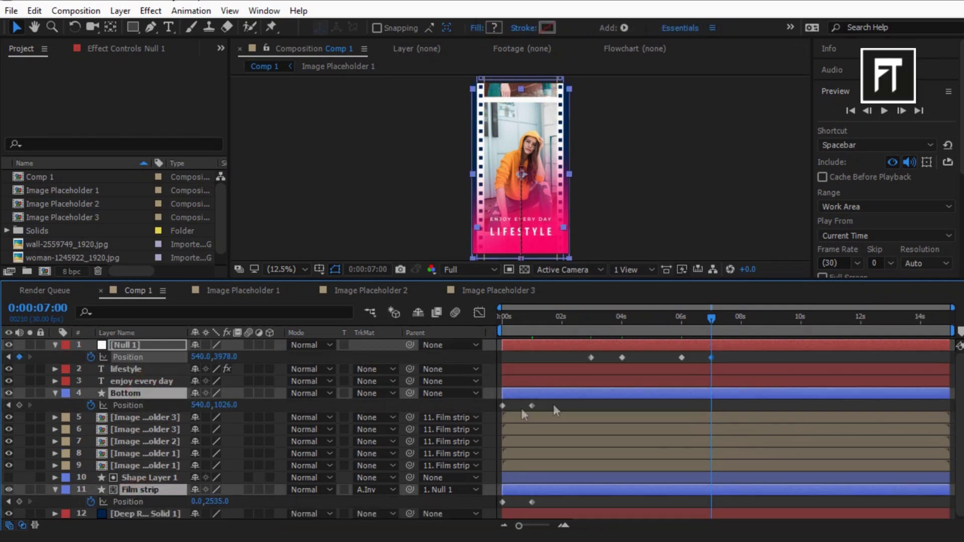
left_click_drag(739, 355, 470, 508)
right_click(503, 502)
left_click(514, 494)
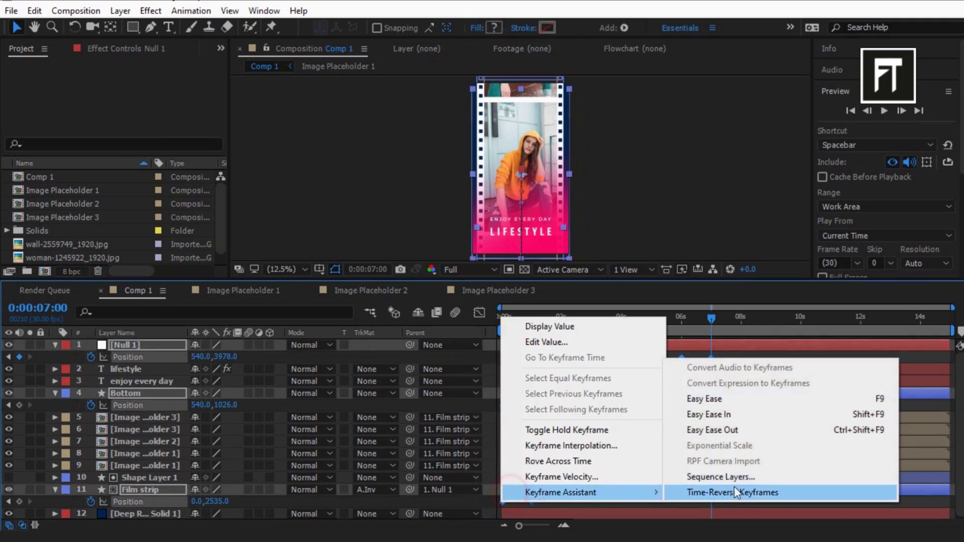
left_click(706, 399)
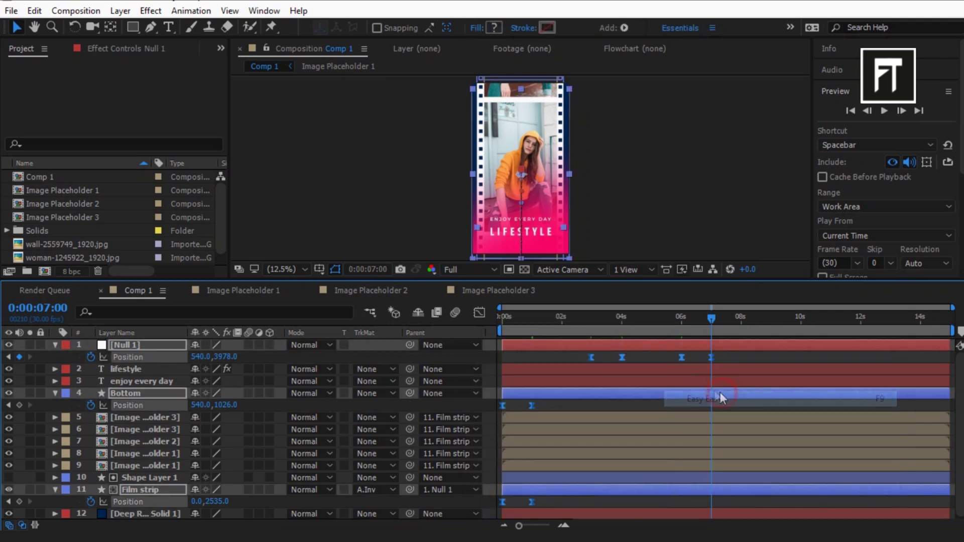
left_click(575, 405)
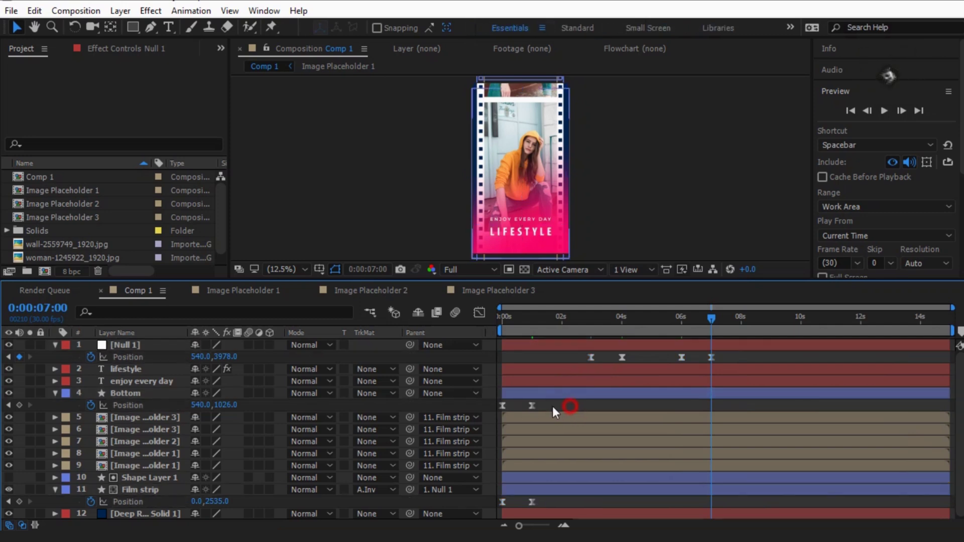
Step: In the Bottom layer's Position speed graph, shorten the first keyframe's outgoing influence to about 13% for a fast start with a slow finish
left_click_drag(553, 406, 499, 407)
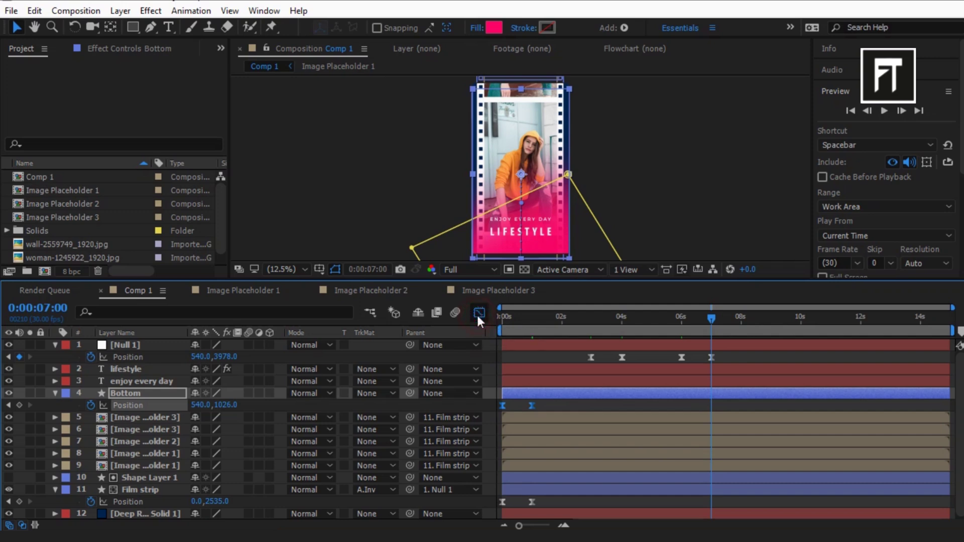
left_click(479, 313)
scroll(633, 375, "up", 5)
left_click_drag(861, 349, 499, 497)
key("F9")
left_click_drag(732, 487, 610, 483)
left_click_drag(553, 308, 522, 308)
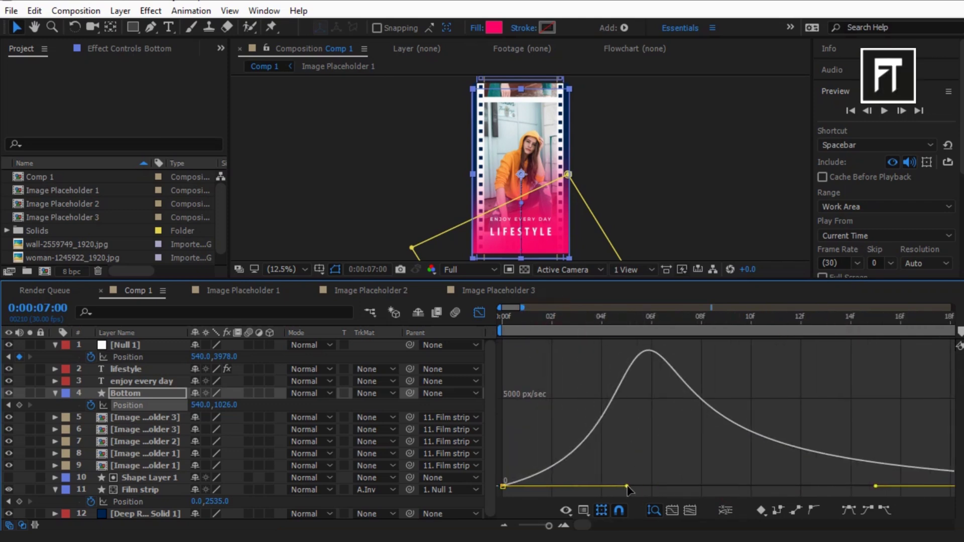
left_click_drag(598, 486, 552, 486)
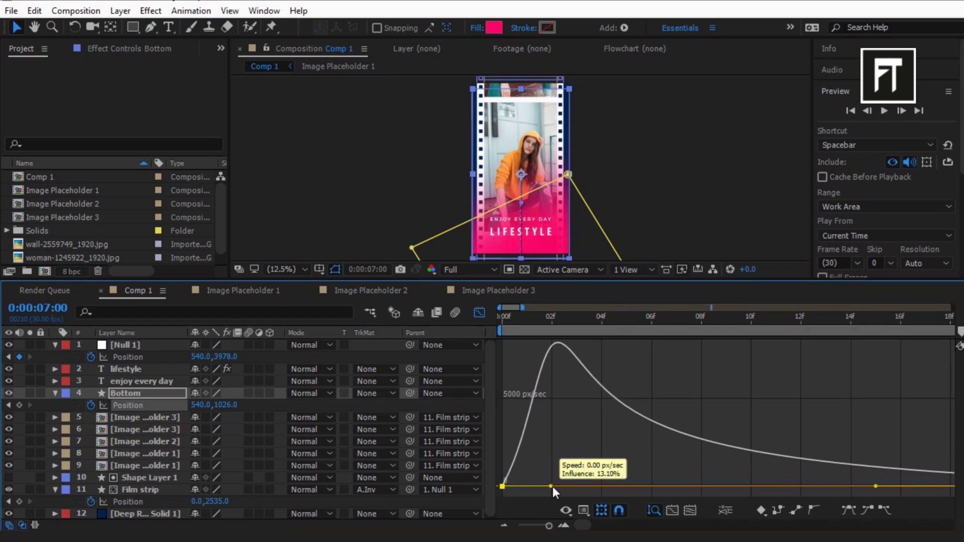
left_click(594, 414)
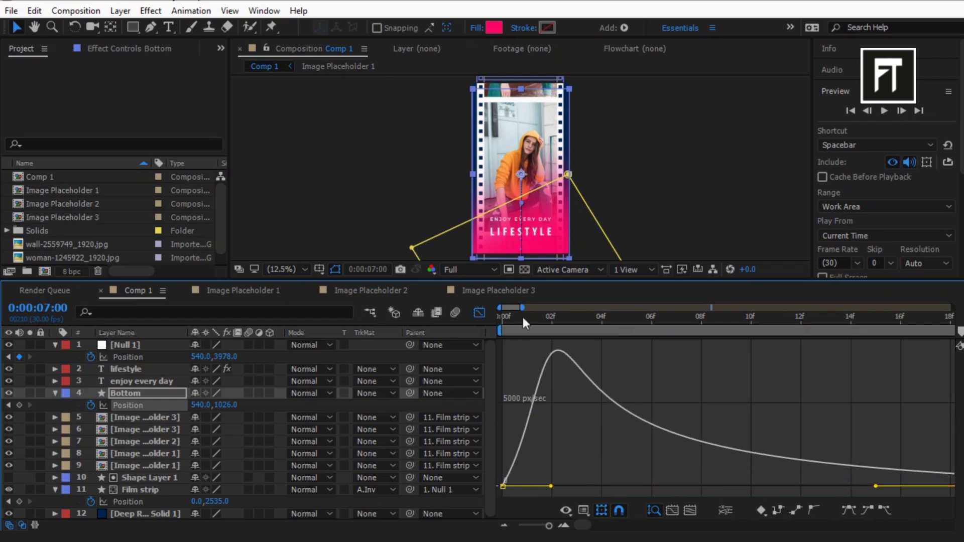
left_click_drag(522, 308, 608, 308)
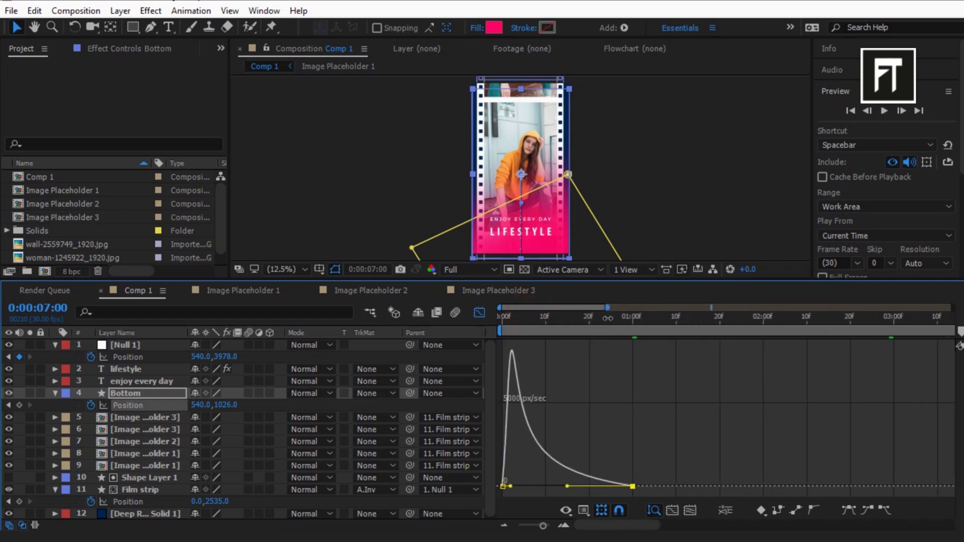
left_click(480, 314)
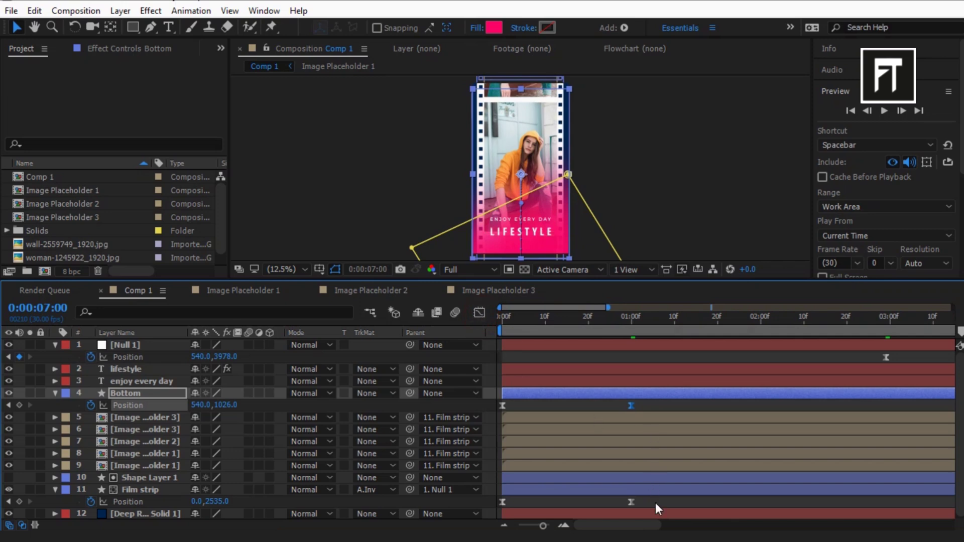
Step: Reshape the Film strip layer's Position speed graph to peak early by shortening the first keyframe's outgoing influence, and collapse the layer properties
left_click_drag(655, 503, 478, 523)
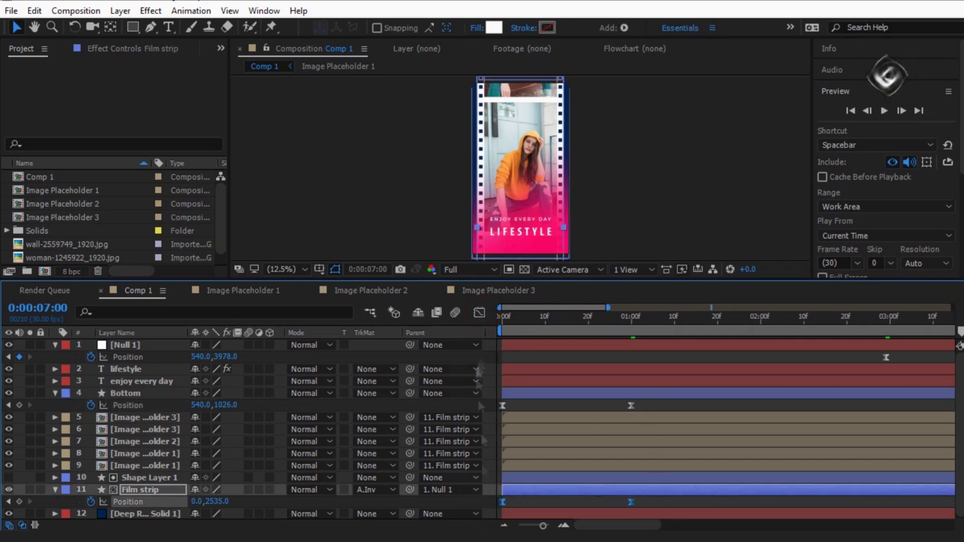
key("shift+F3")
left_click_drag(607, 308, 526, 308)
mouse_move(563, 486)
left_mouse_down()
mouse_move(586, 489)
mouse_move(563, 490)
left_mouse_up()
key("minus")
left_click_drag(653, 487, 567, 490)
left_click(478, 315)
left_click(55, 393)
left_click(55, 478)
key("minus")
key("minus")
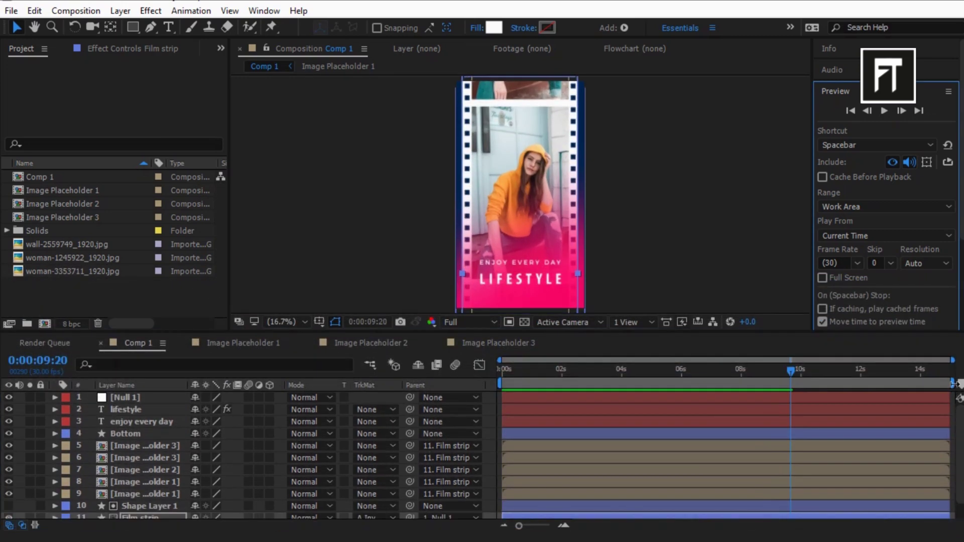
Step: Trim the end of the work area to near the current time, about 0:00:09:20, and preview the animation
left_click_drag(954, 384, 789, 382)
left_click(879, 110)
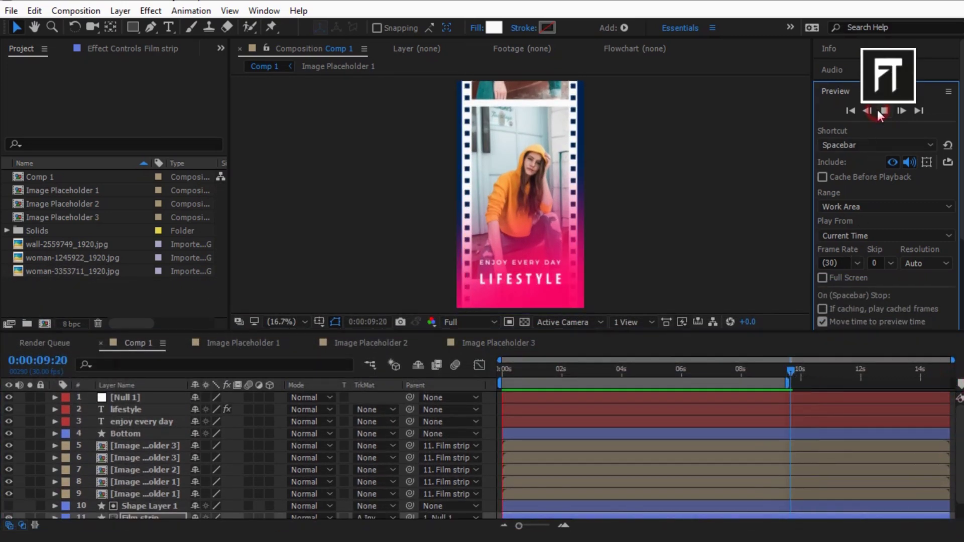
left_click(879, 110)
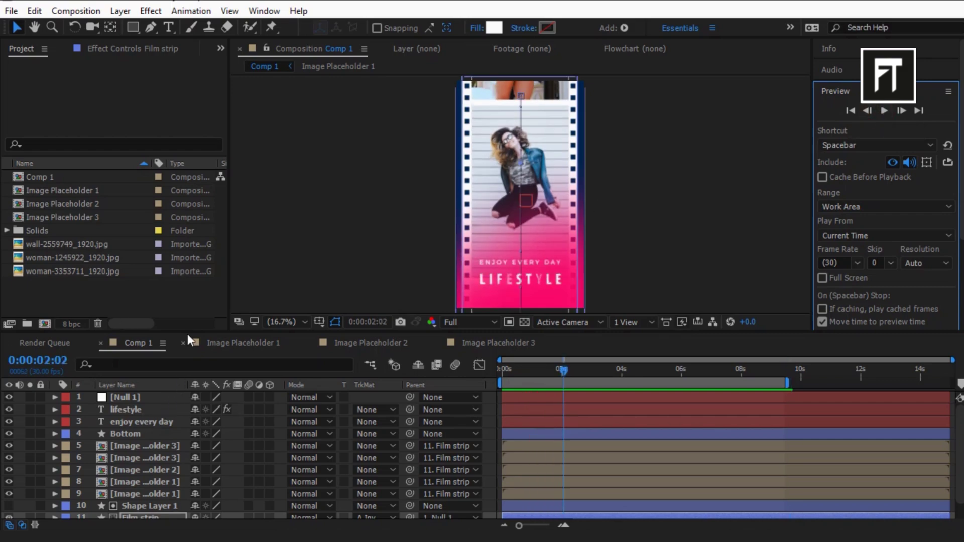
Step: Enable motion blur for the composition and for all image placeholder layers, Shape Layer 1 and Film strip, and preview the result
left_click_drag(188, 338, 195, 281)
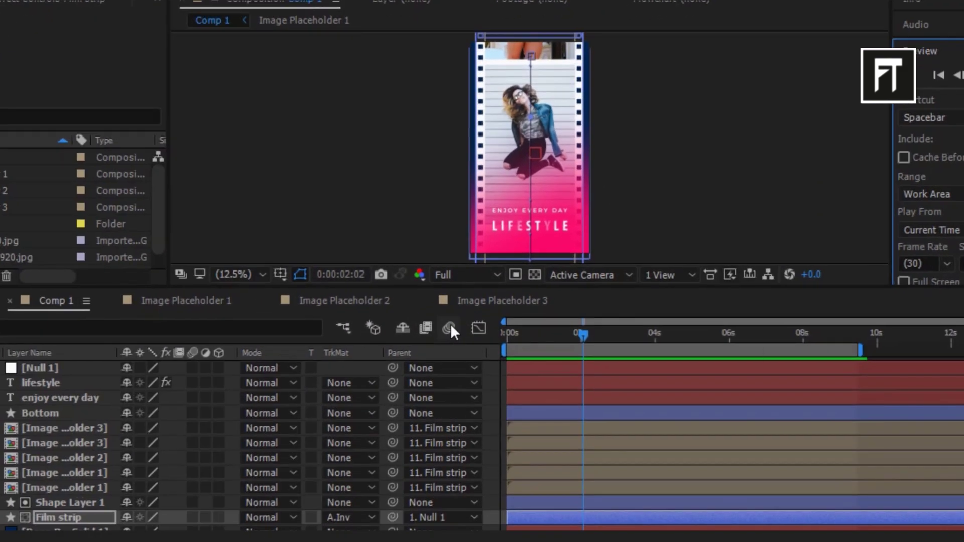
left_click(451, 328)
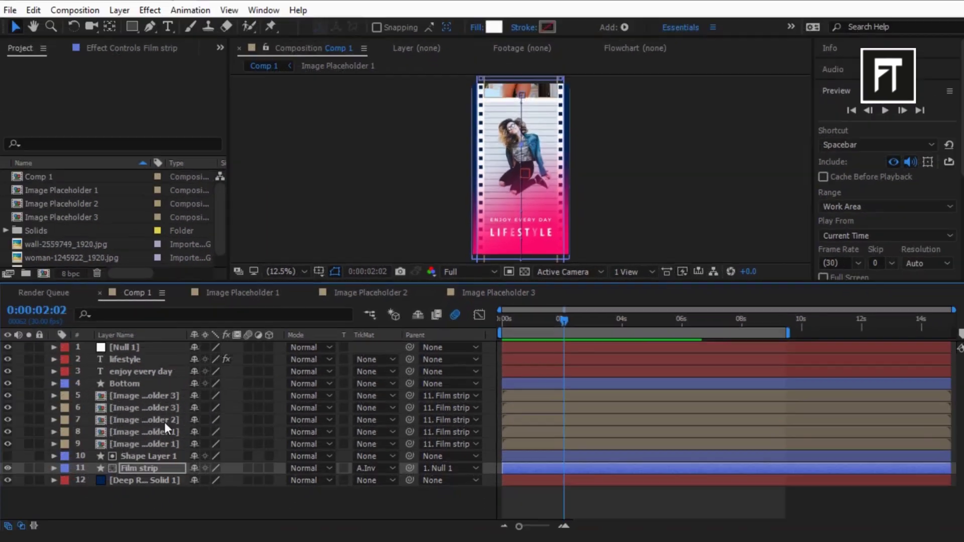
left_click(161, 444)
left_click(162, 395)
left_click(158, 466, "shift")
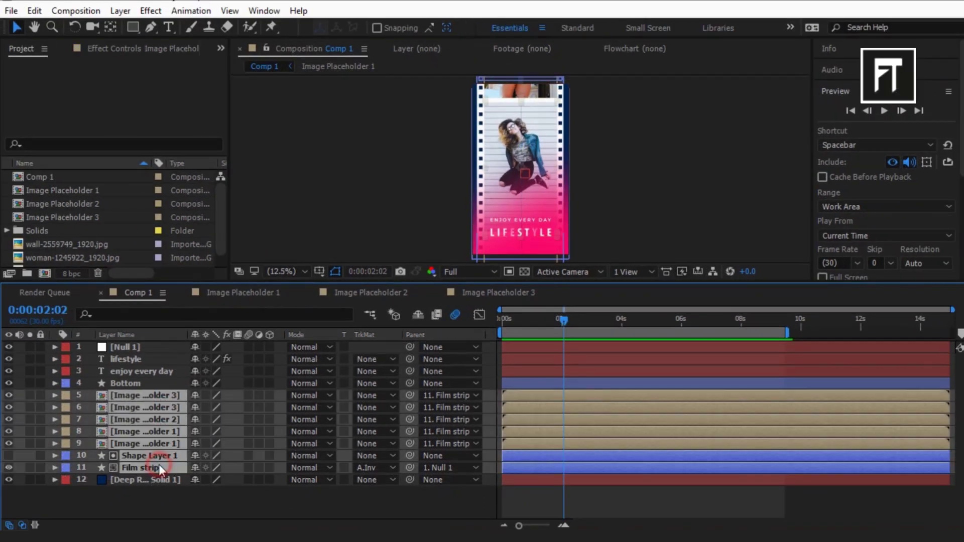
left_click(247, 456)
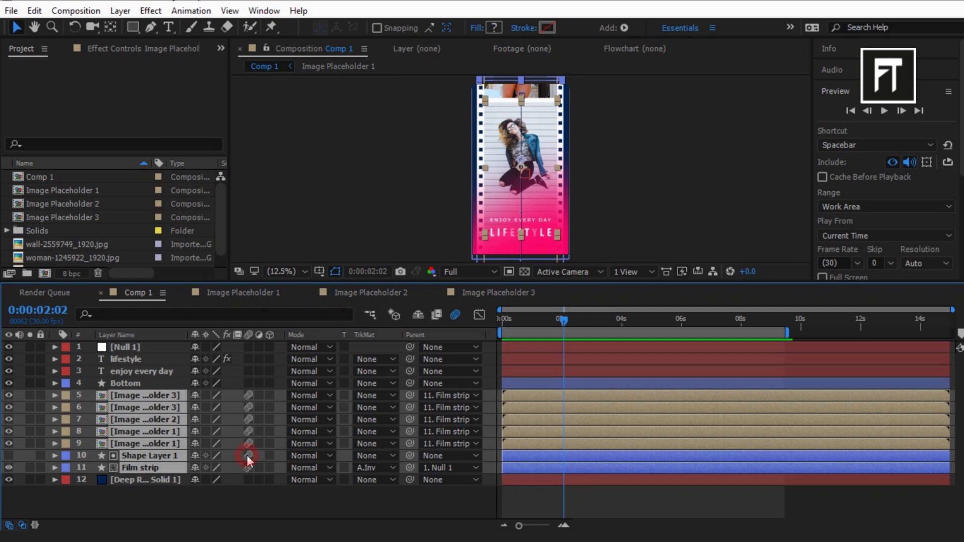
left_click(209, 497)
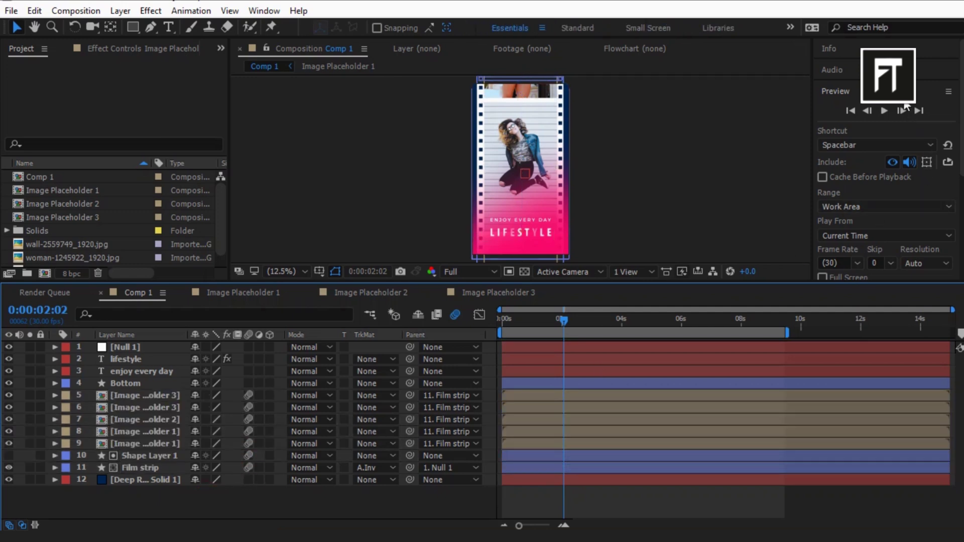
left_click(885, 110)
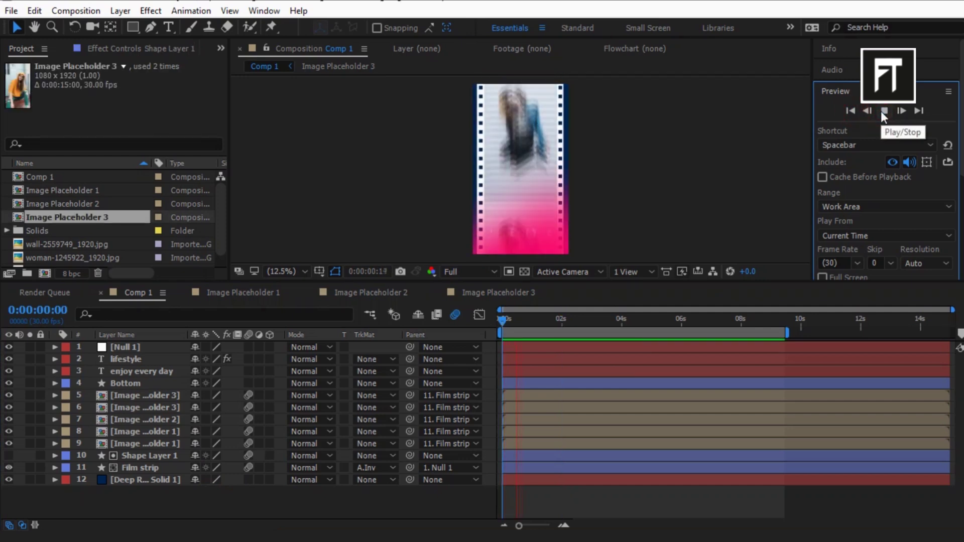
left_click(884, 111)
Step: At 0:00:00:00, reveal Shape Layer 1's Position and raise the layer toward the upper end of the film strip, to about Y -6502
scroll(519, 184, "up", 1)
scroll(518, 183, "down", 2)
scroll(580, 195, "down", 2)
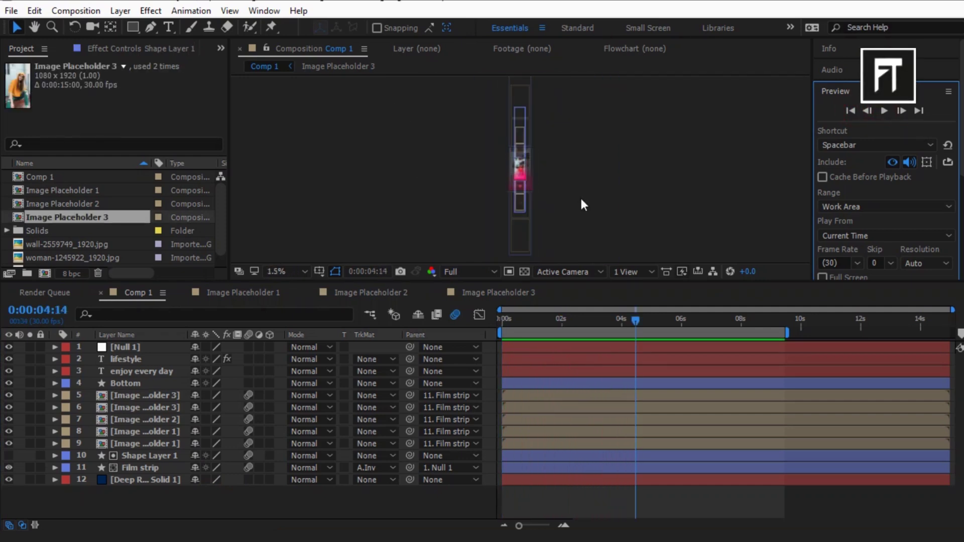
left_click(500, 322)
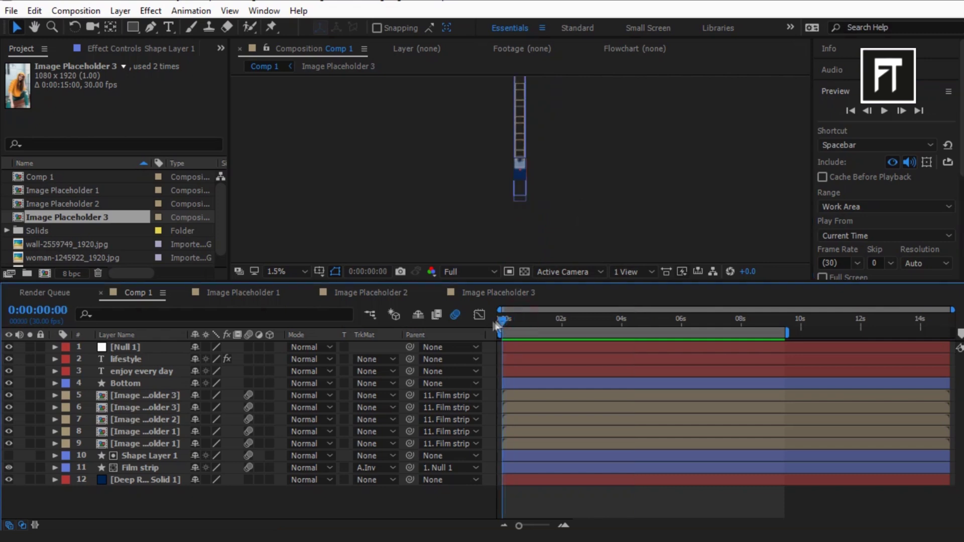
left_click(150, 457)
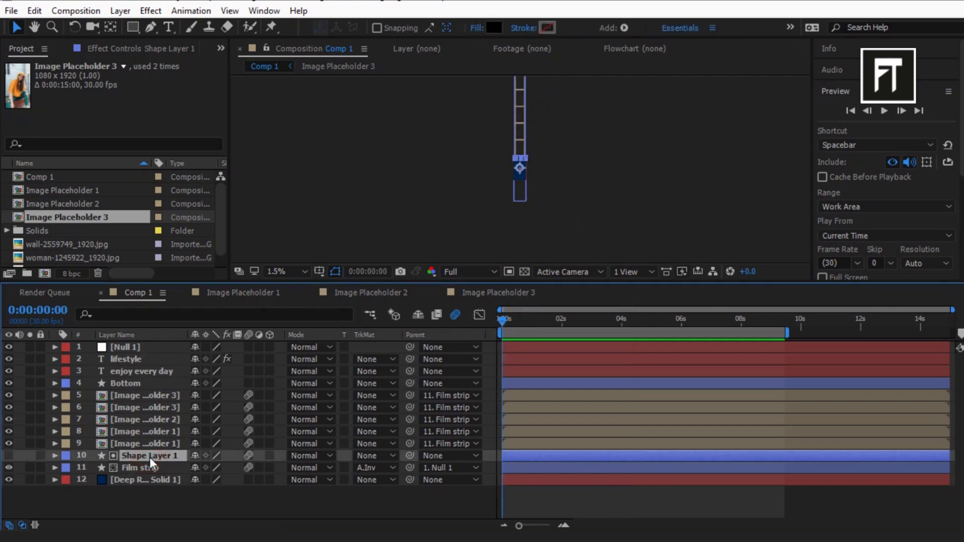
key("p")
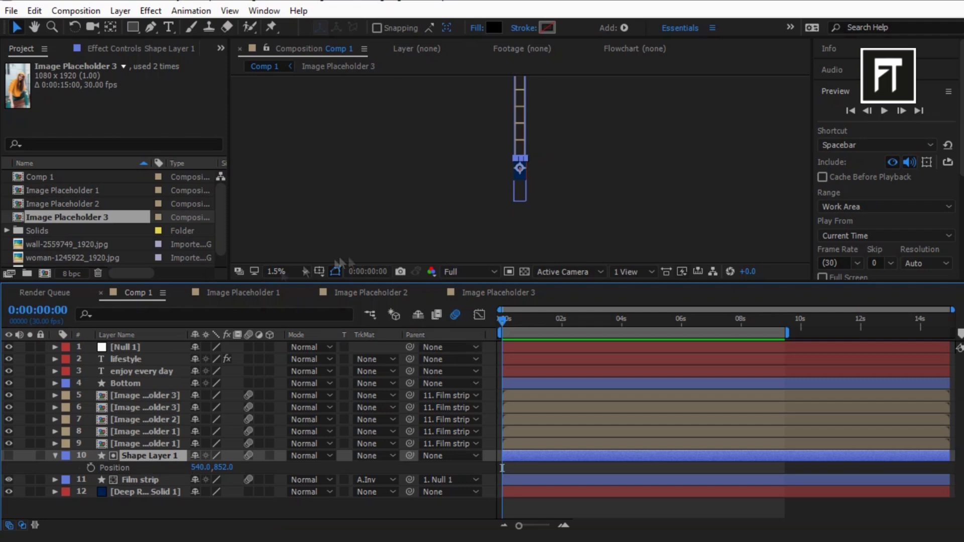
key("h")
scroll(613, 230, "up", 1)
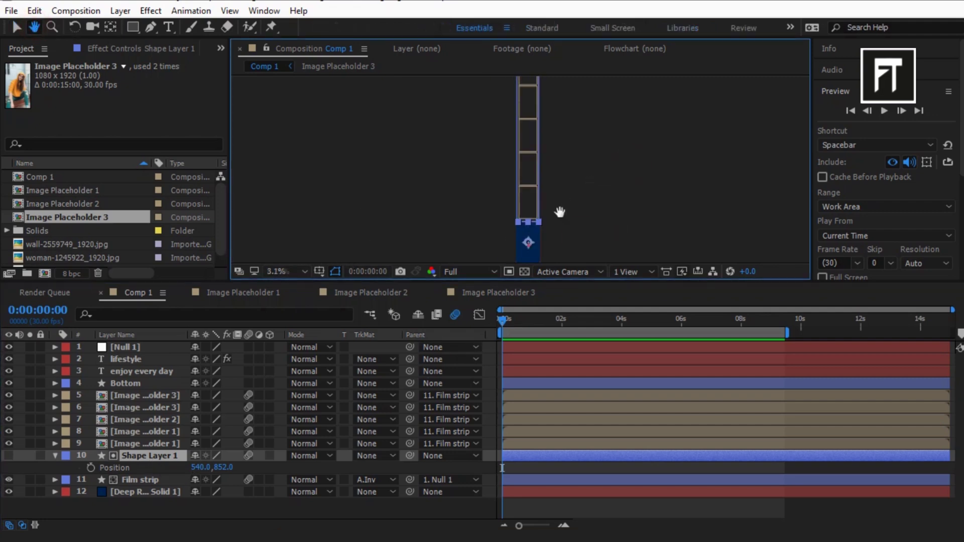
scroll(559, 212, "up", 1)
scroll(578, 212, "down", 1)
scroll(578, 212, "down", 1)
key("v")
left_click(225, 467)
type("-50")
key("Return")
left_click(224, 467)
type("-20")
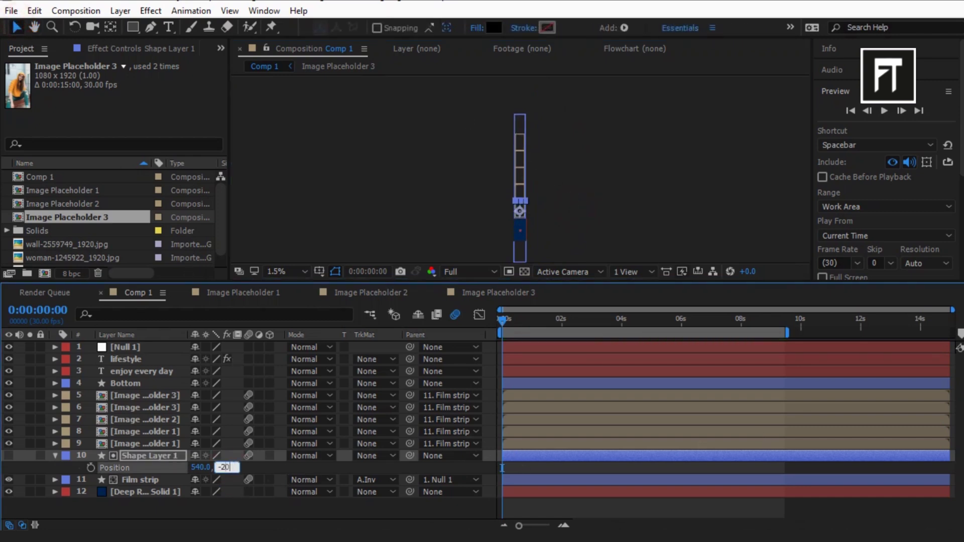
type("00")
key("Return")
left_click(227, 467)
type("-6372")
key("Return")
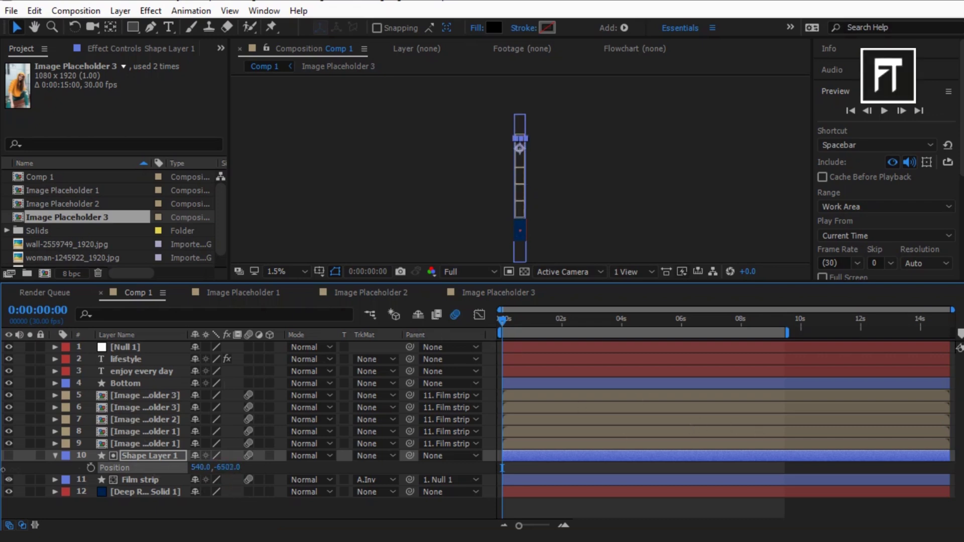
Step: Fine-tune Shape Layer 1's Position to 540, -7027, just above the topmost image placeholder, and fit the composition in view
scroll(519, 151, "up", 3)
key("h")
left_click_drag(510, 108, 522, 221)
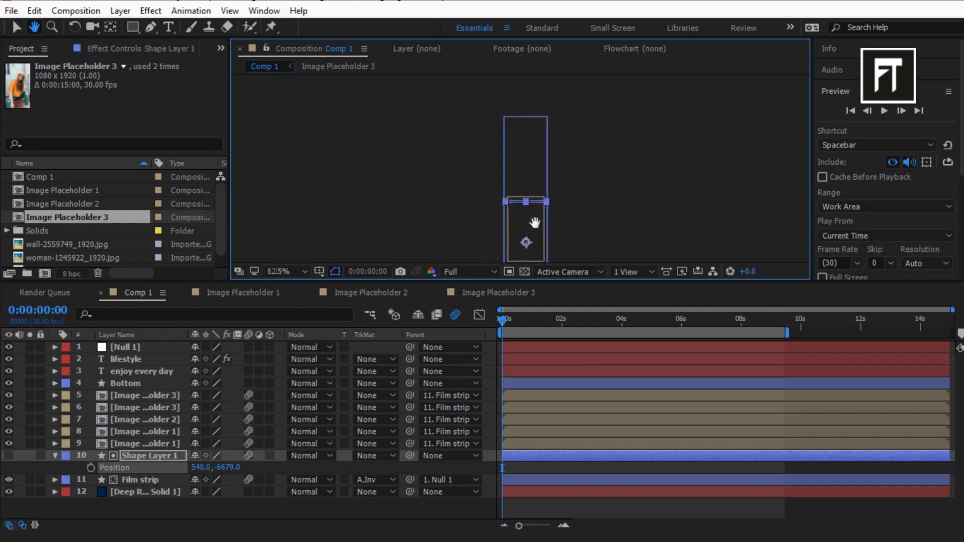
left_click(16, 27)
left_click_drag(228, 467, 214, 309)
left_click(286, 271)
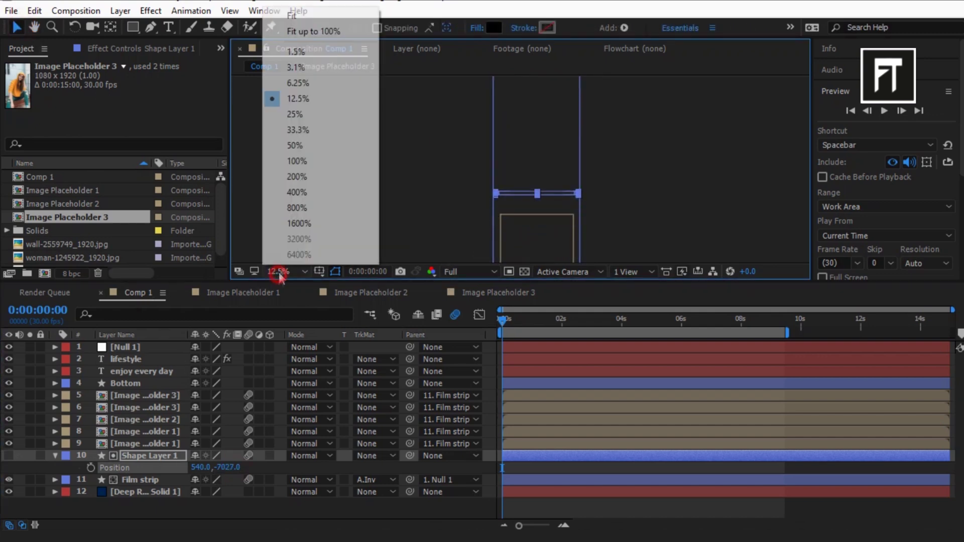
left_click(288, 17)
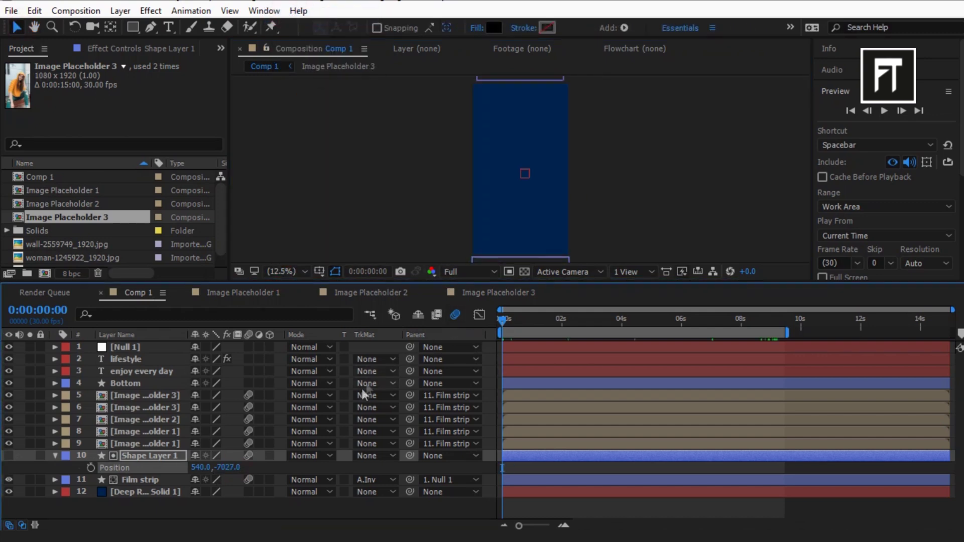
Step: Parent Shape Layer 1 to the Film strip layer and preview the composition
left_click(147, 456)
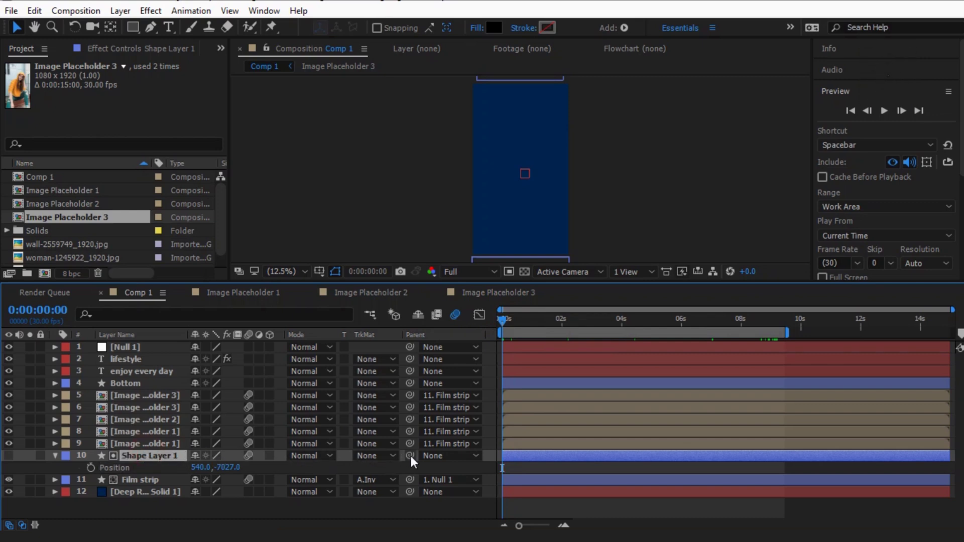
left_click_drag(411, 456, 138, 479)
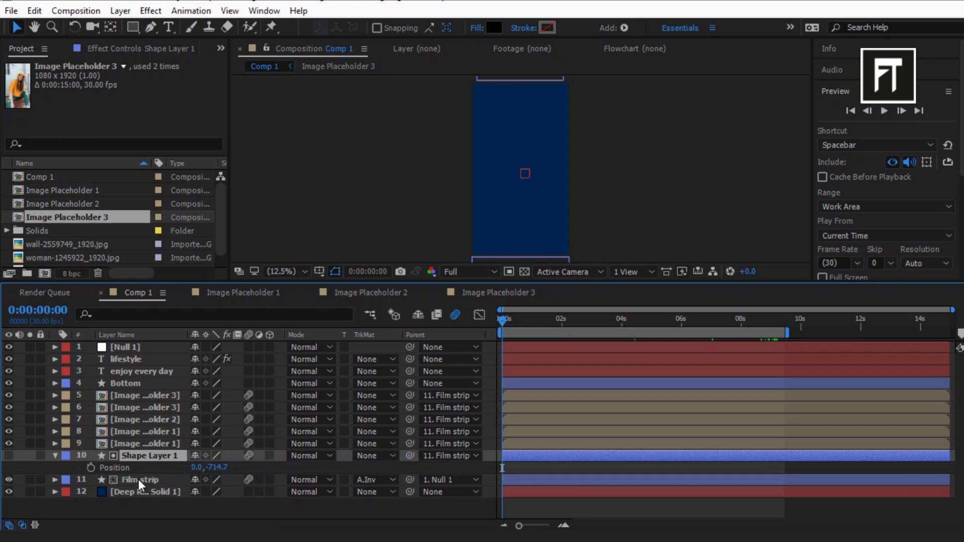
left_click_drag(356, 282, 358, 386)
left_click(884, 111)
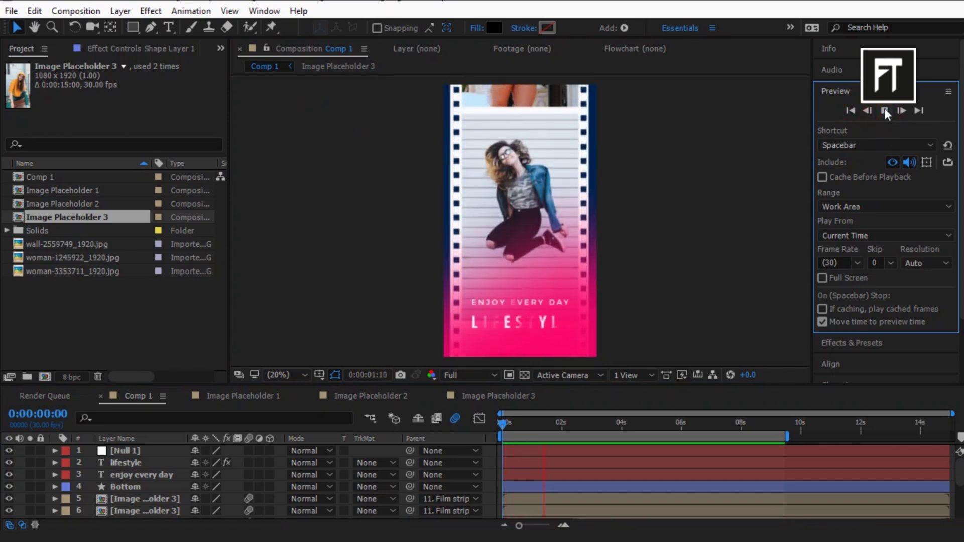